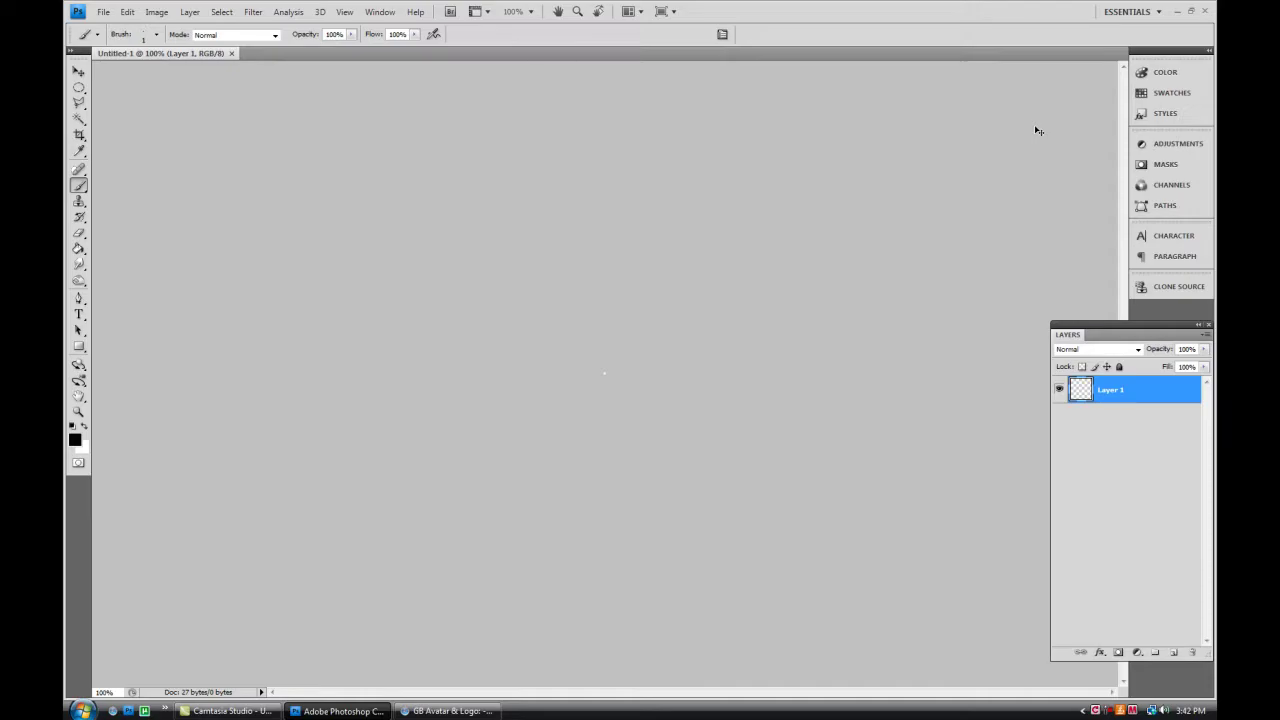
# Step: Switch from the Brush to the Pencil tool for drawing on the 3 by 3 pixel canvas
pyautogui.hotkey('ctrl', '0')
pyautogui.rightClick(79, 185)
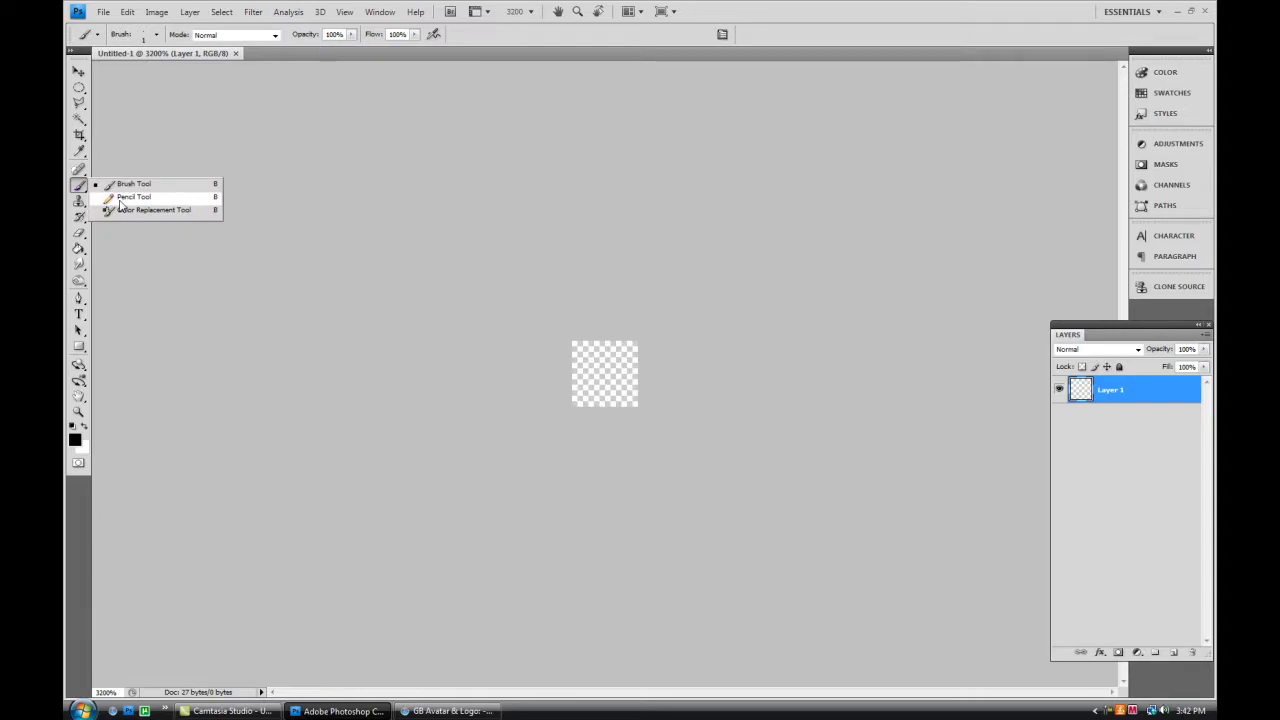
pyautogui.click(120, 200)
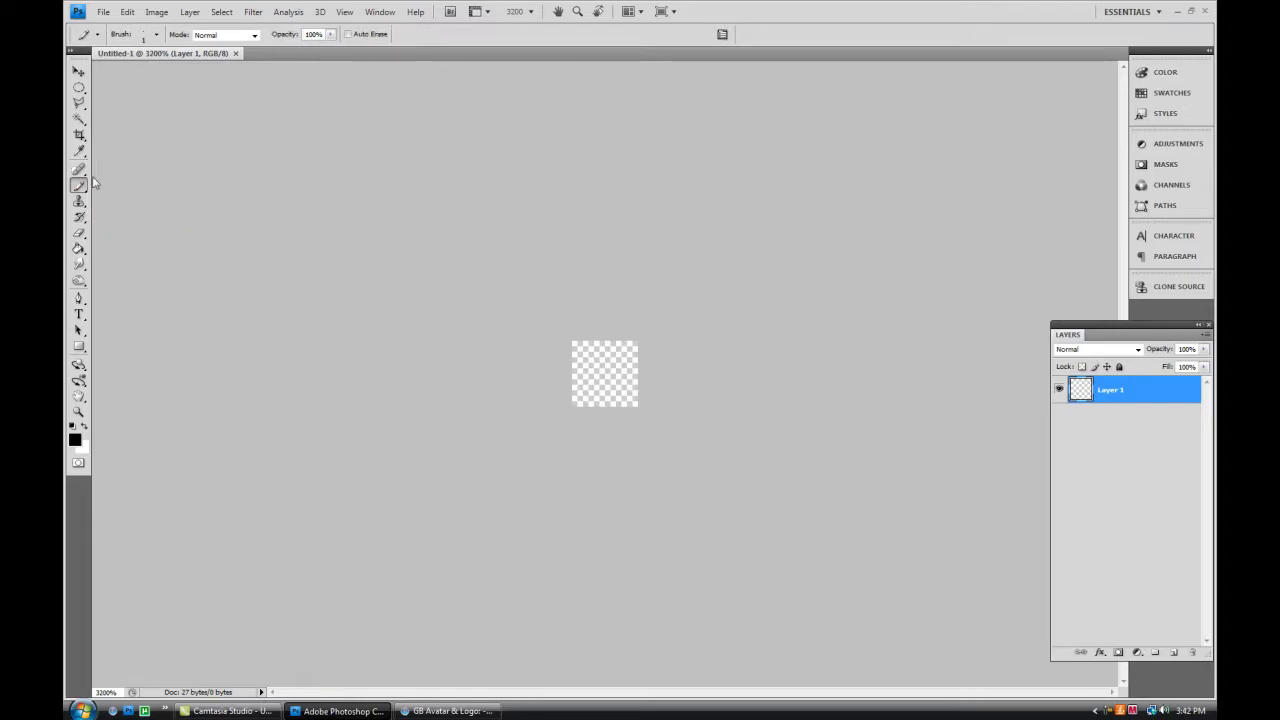
pyautogui.rightClick(84, 190)
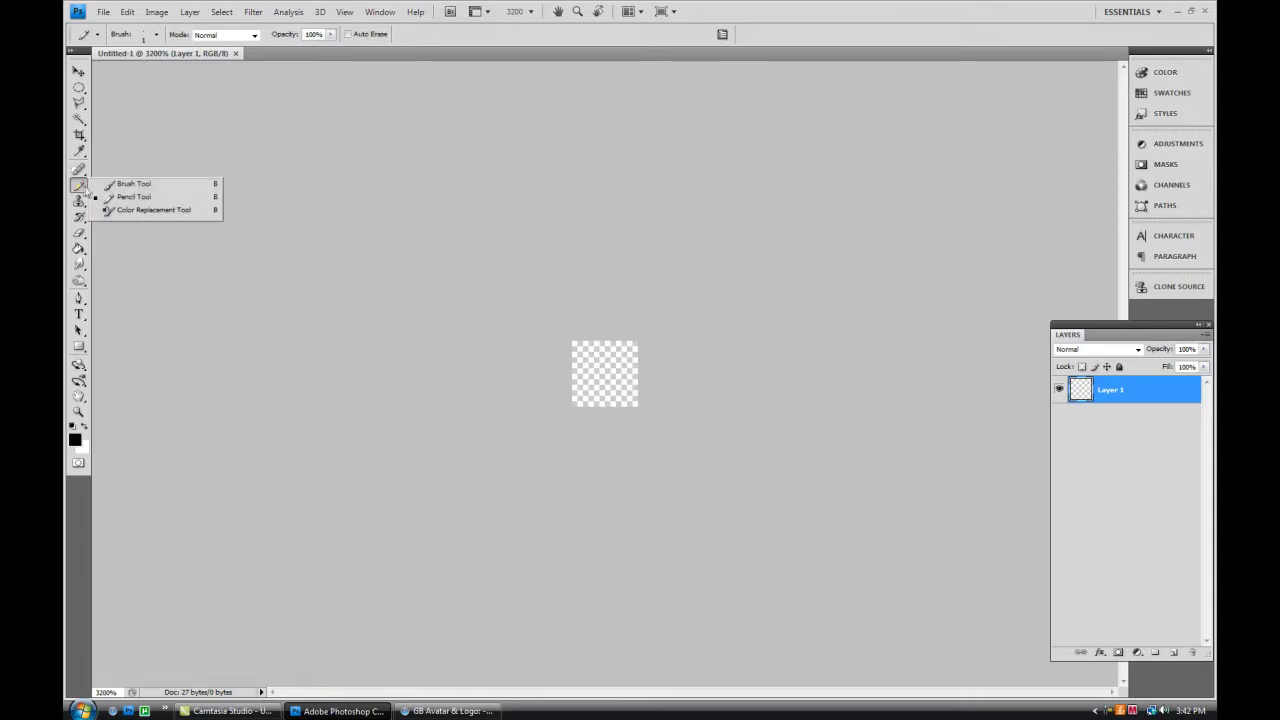
pyautogui.click(139, 199)
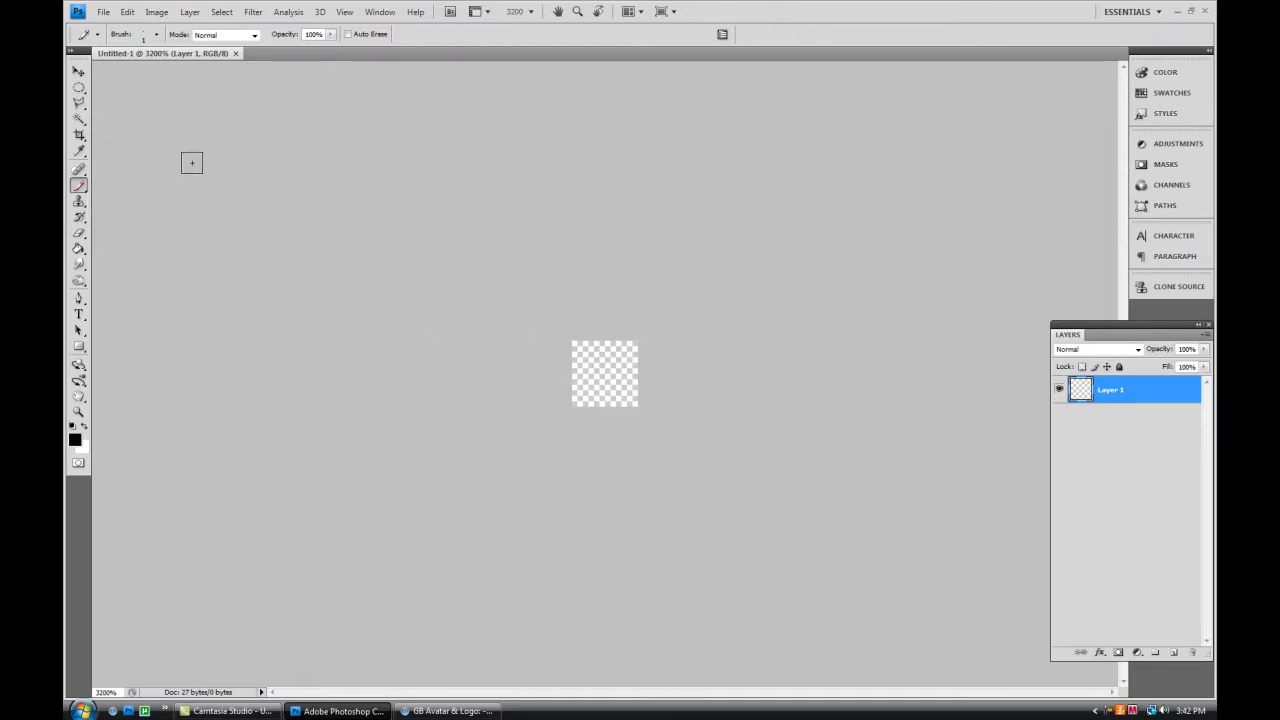
pyautogui.press(']')
pyautogui.press(']')
pyautogui.press(']')
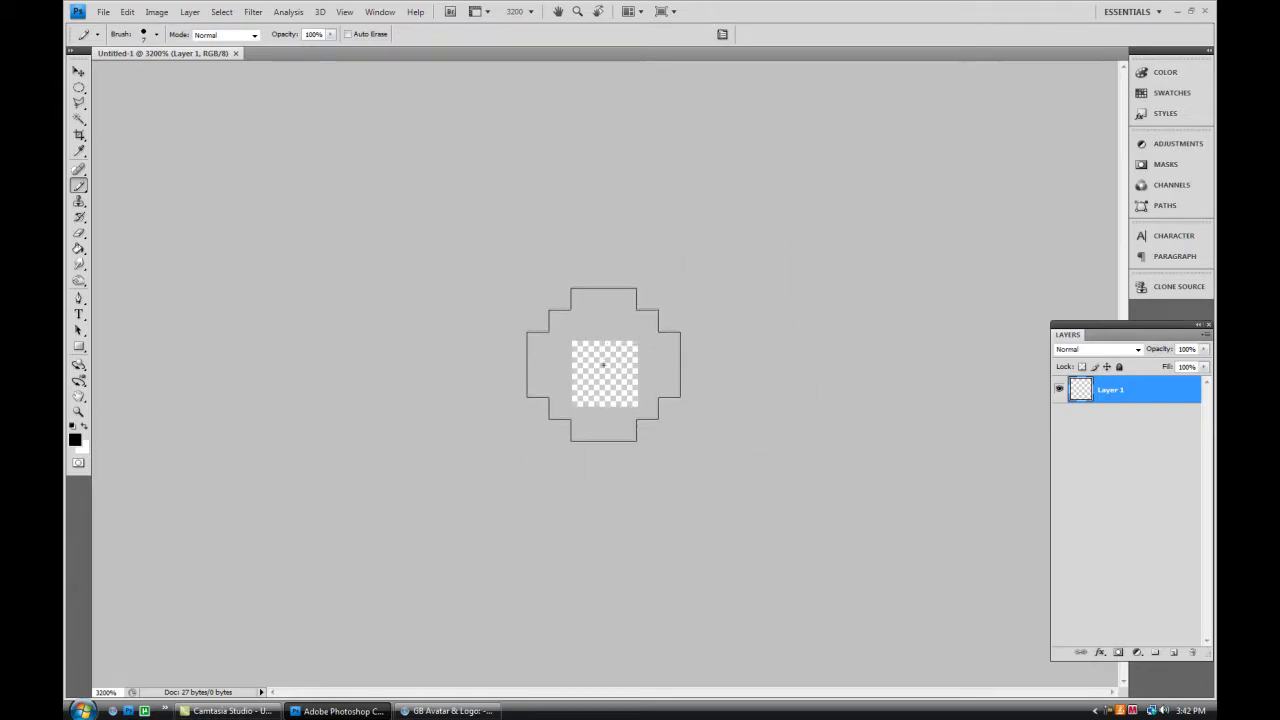
pyautogui.press('[')
pyautogui.press('[')
pyautogui.press('[')
pyautogui.press('[')
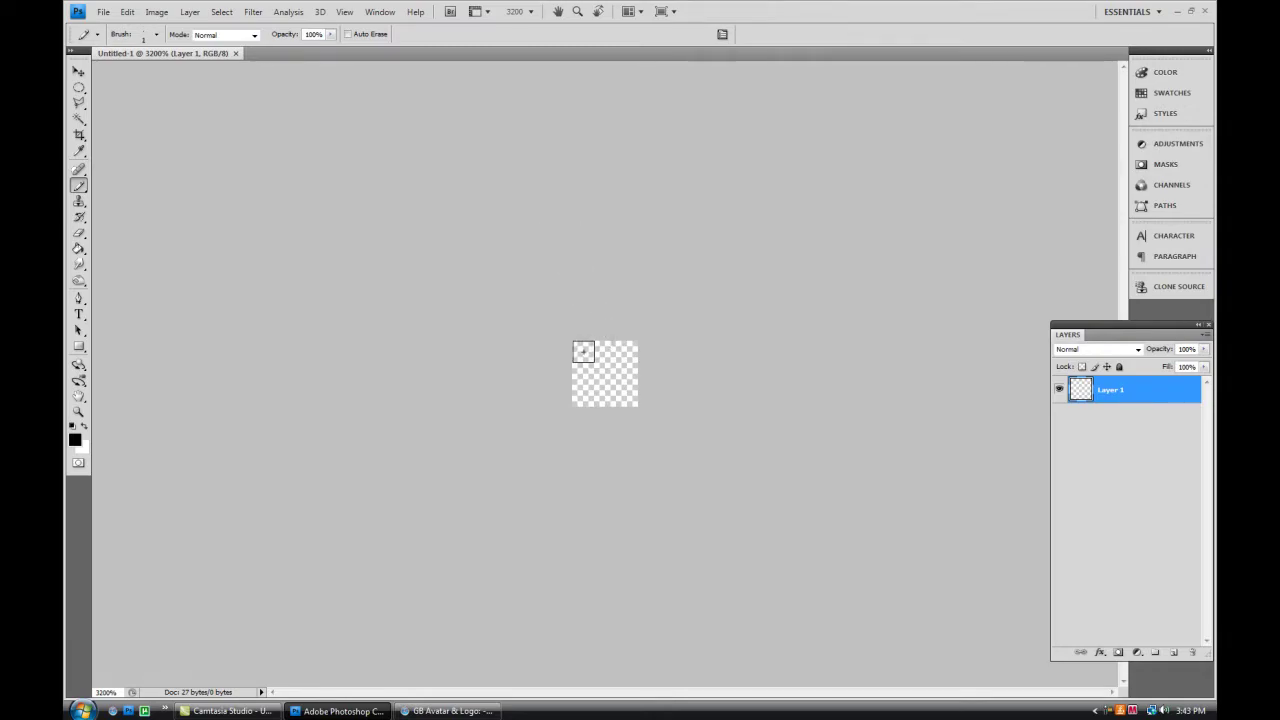
# Step: Draw a diagonal of three single black pixels from the canvas's upper-left corner to its lower-right corner
pyautogui.click(583, 351)
pyautogui.click(605, 374)
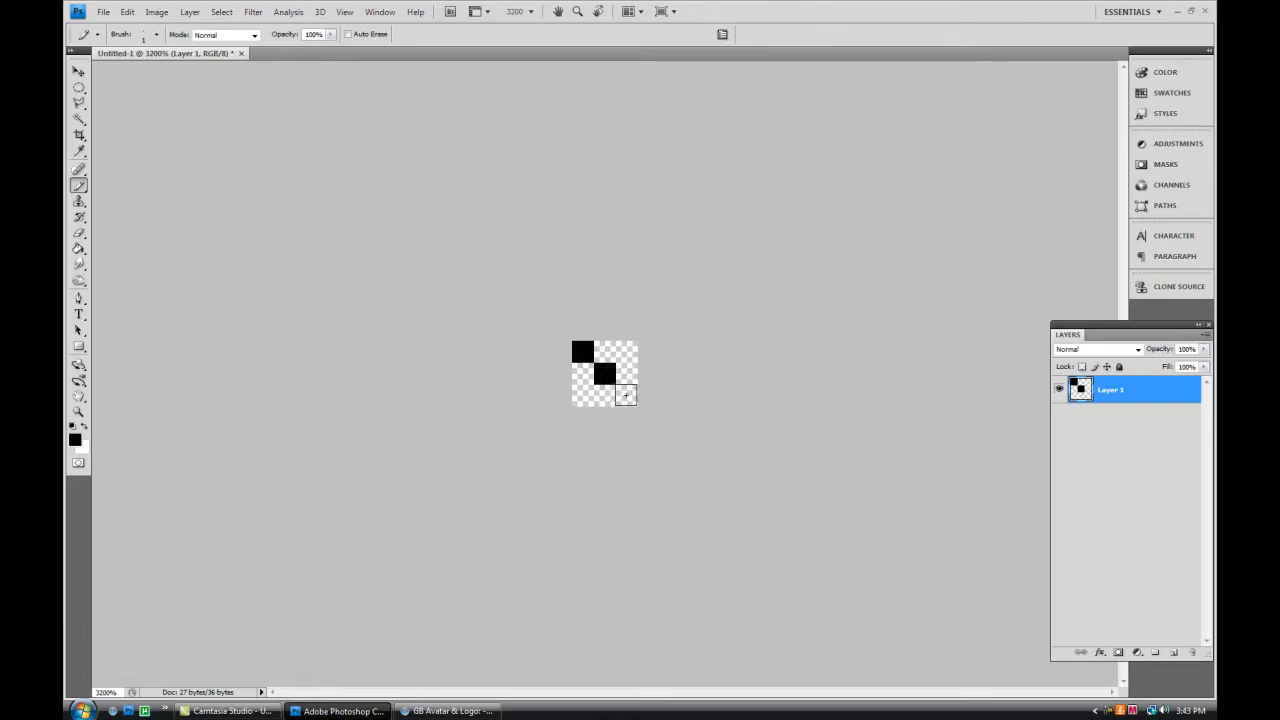
pyautogui.click(626, 395)
pyautogui.click(134, 14)
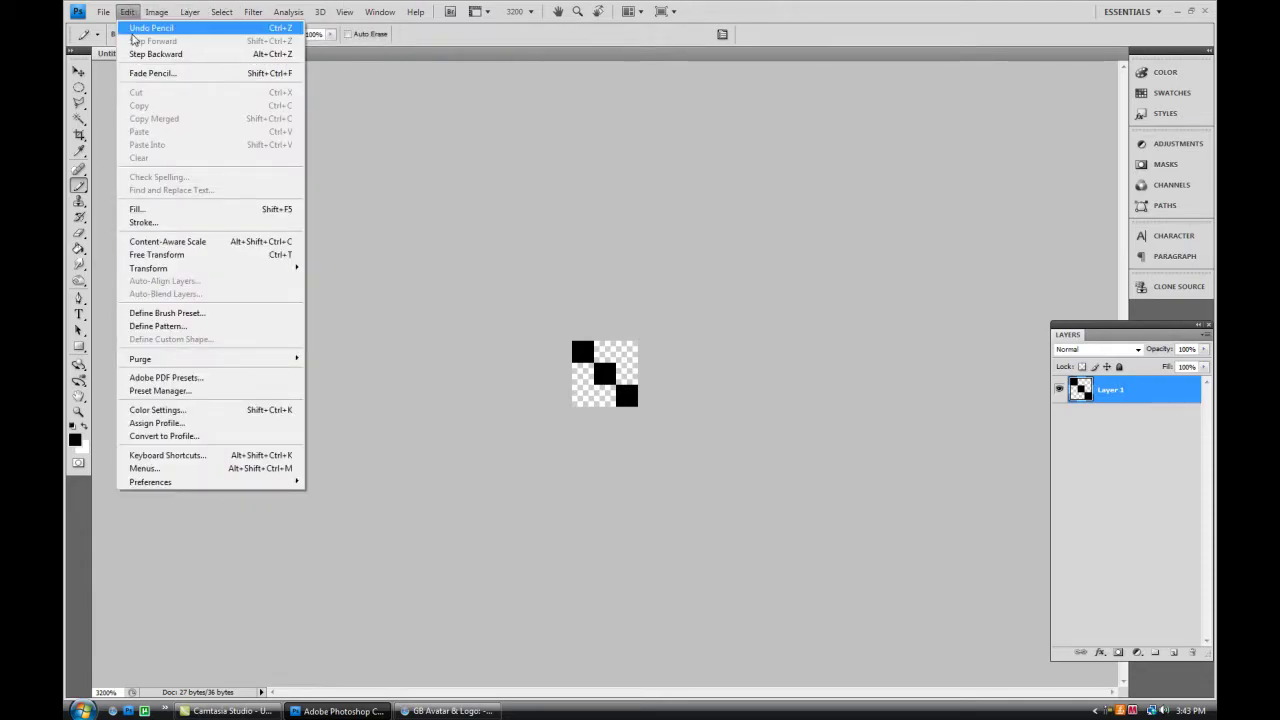
pyautogui.click(163, 326)
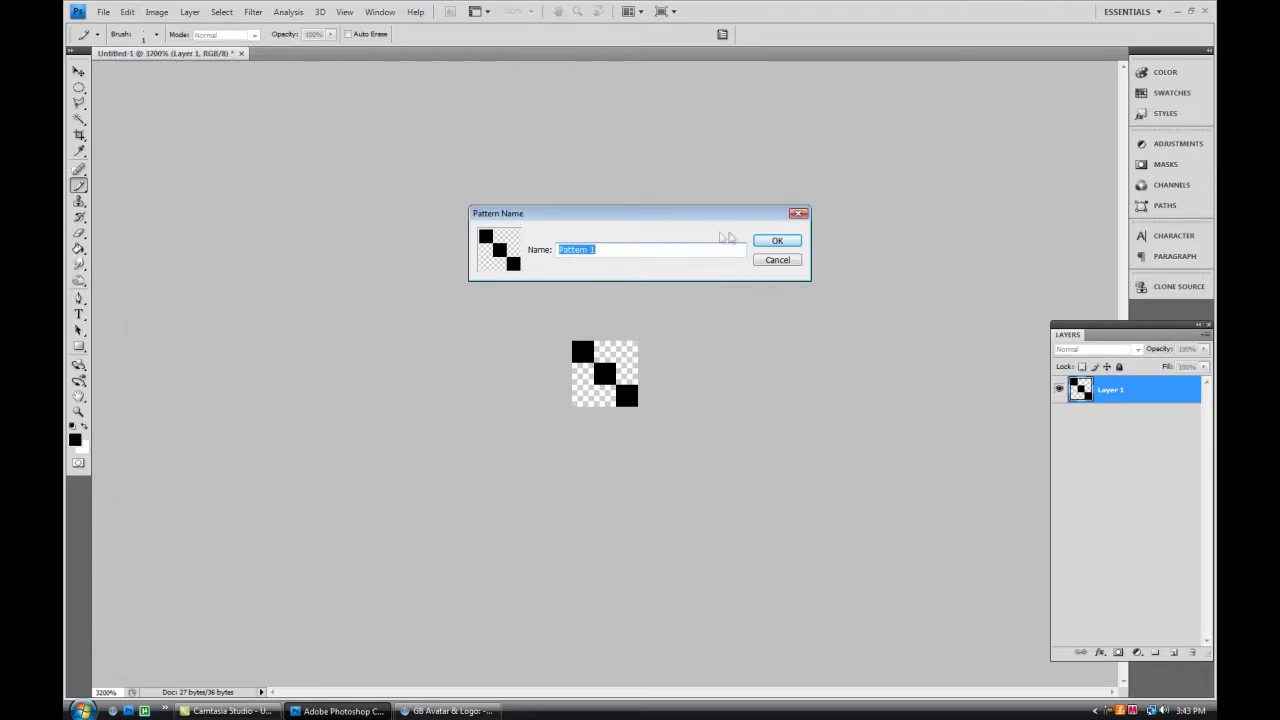
pyautogui.click(778, 260)
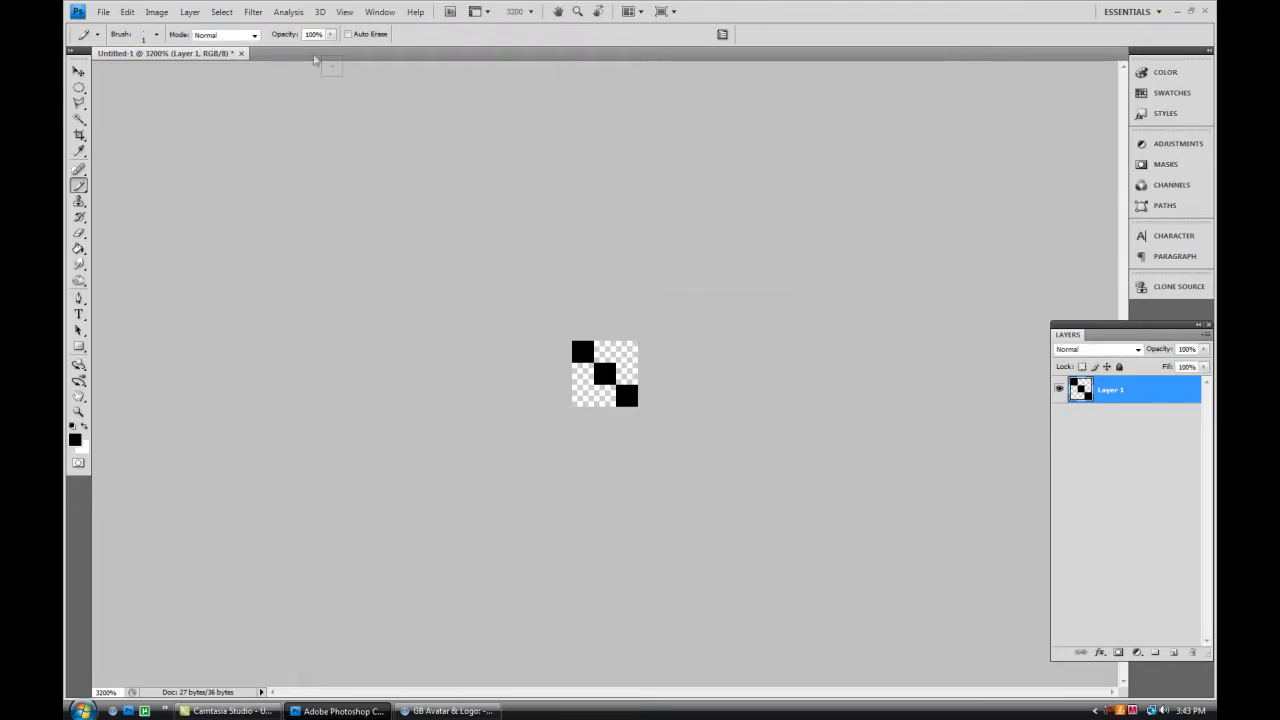
# Step: Close the diagonal pixel document without saving and create a new transparent document 350 pixels wide and 16 pixels high
pyautogui.click(241, 53)
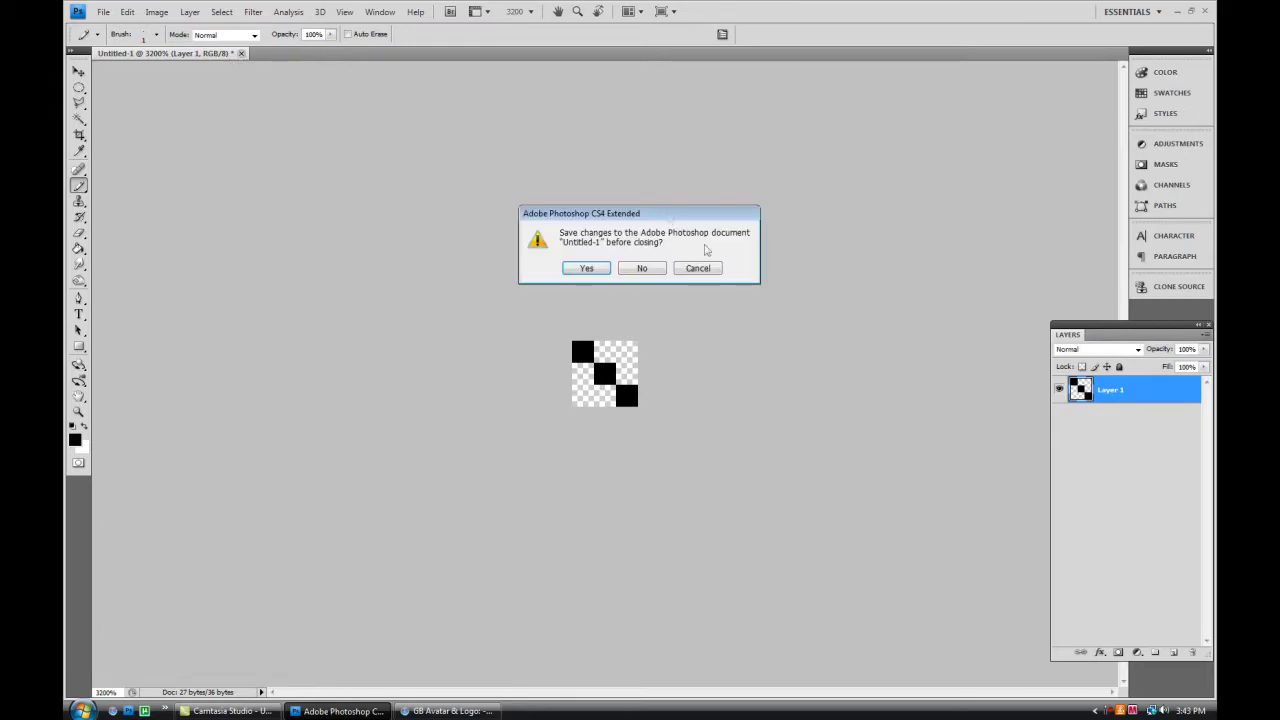
pyautogui.click(626, 271)
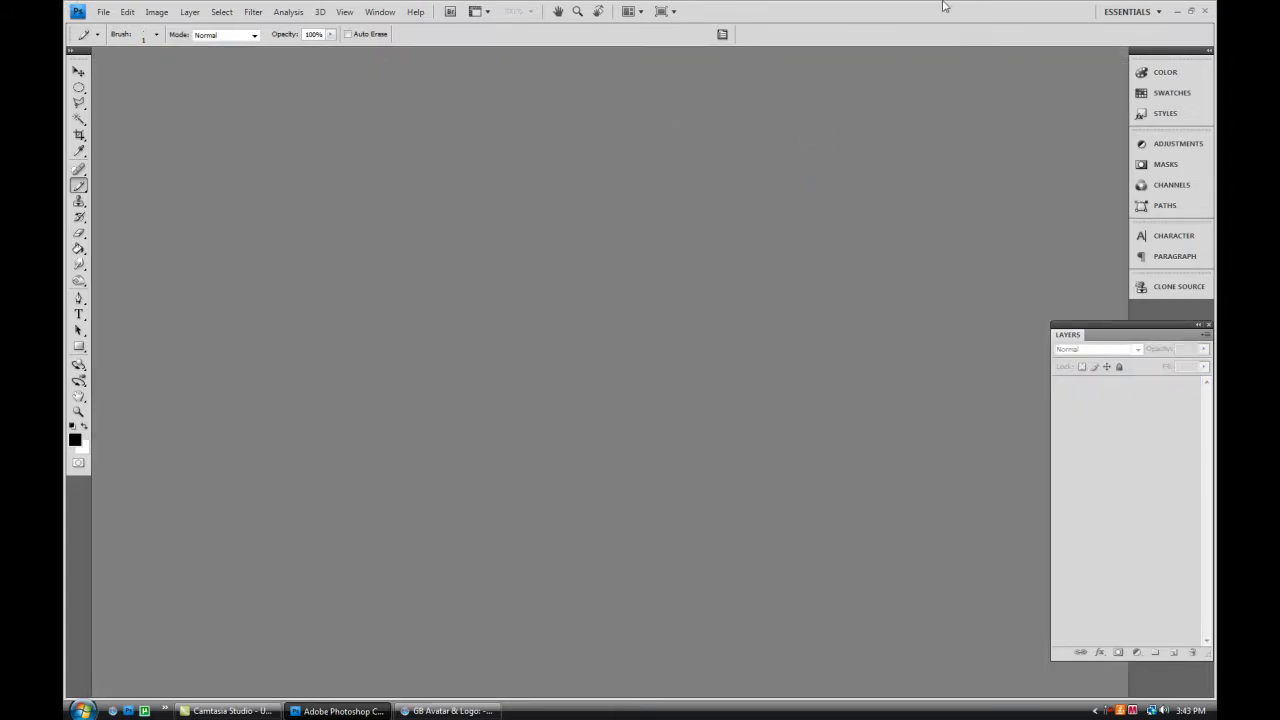
pyautogui.hotkey('ctrl', 'n')
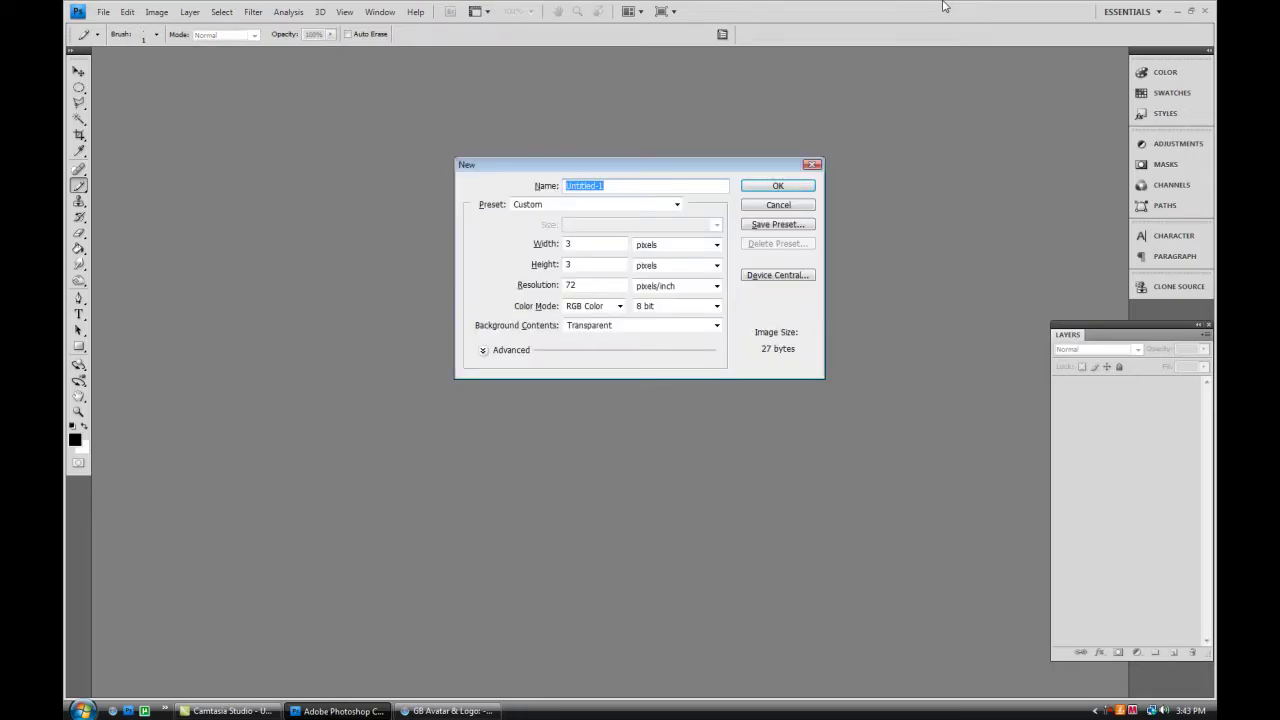
pyautogui.click(611, 247)
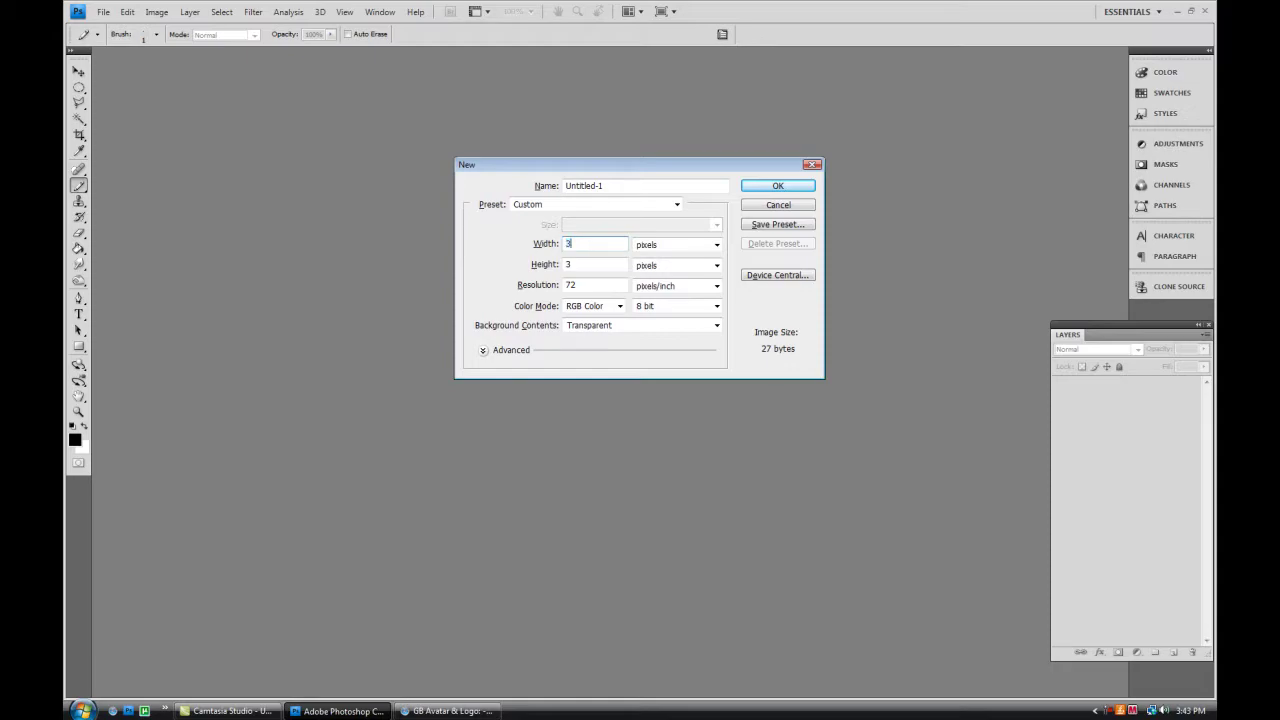
pyautogui.write('50')
pyautogui.press('Tab')
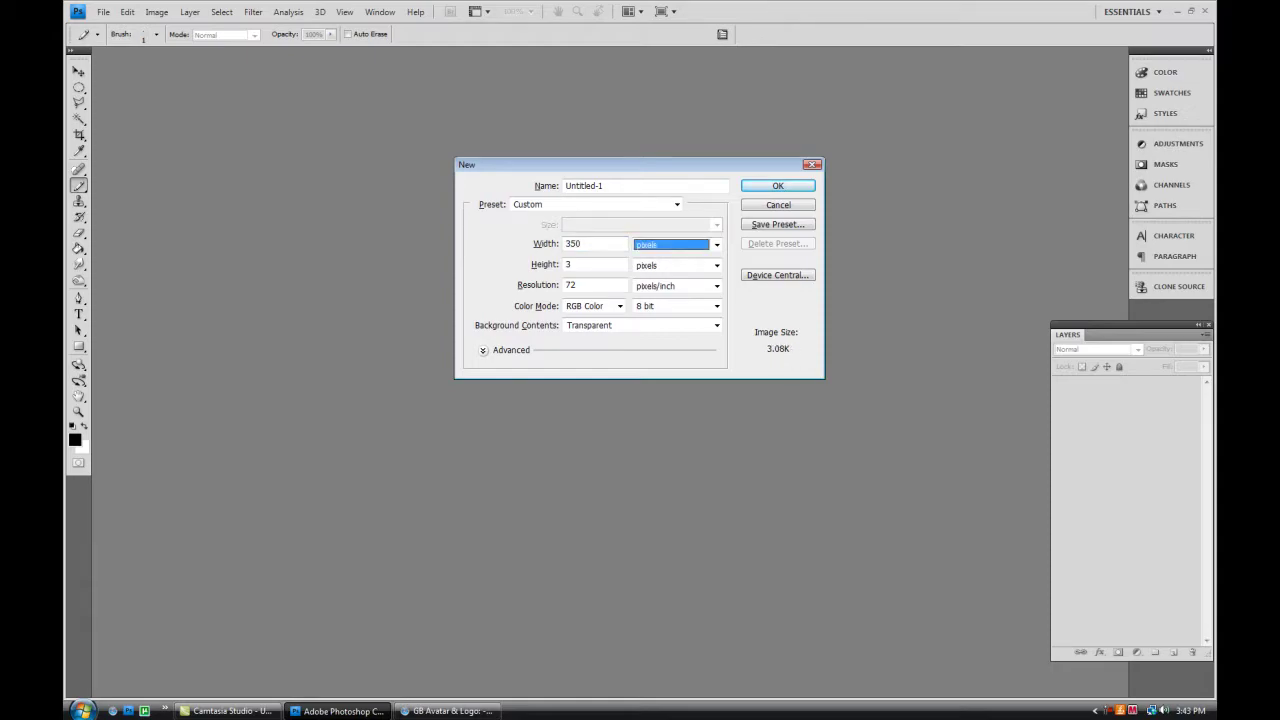
pyautogui.press('Tab')
pyautogui.write('16')
pyautogui.press('Return')
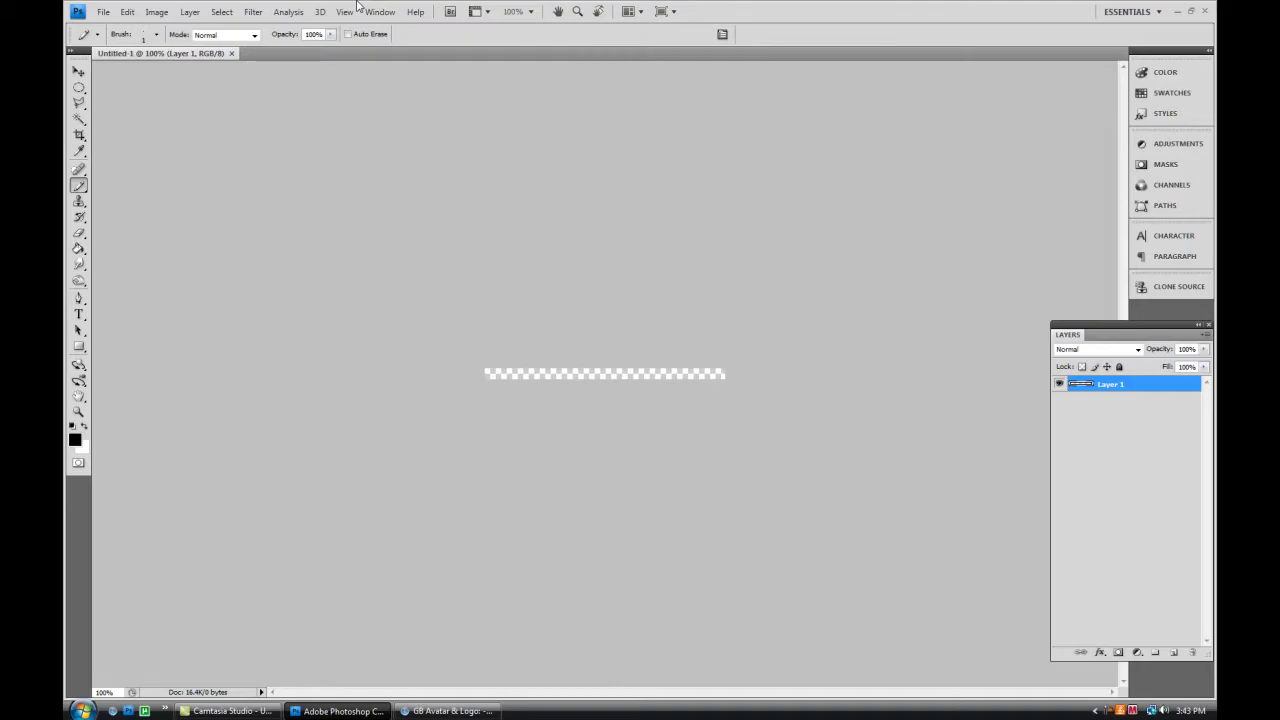
# Step: Change the canvas height to 19 pixels, keeping the anchor centred and using pixels as the unit
pyautogui.hotkey('ctrl', 'alt', 'c')
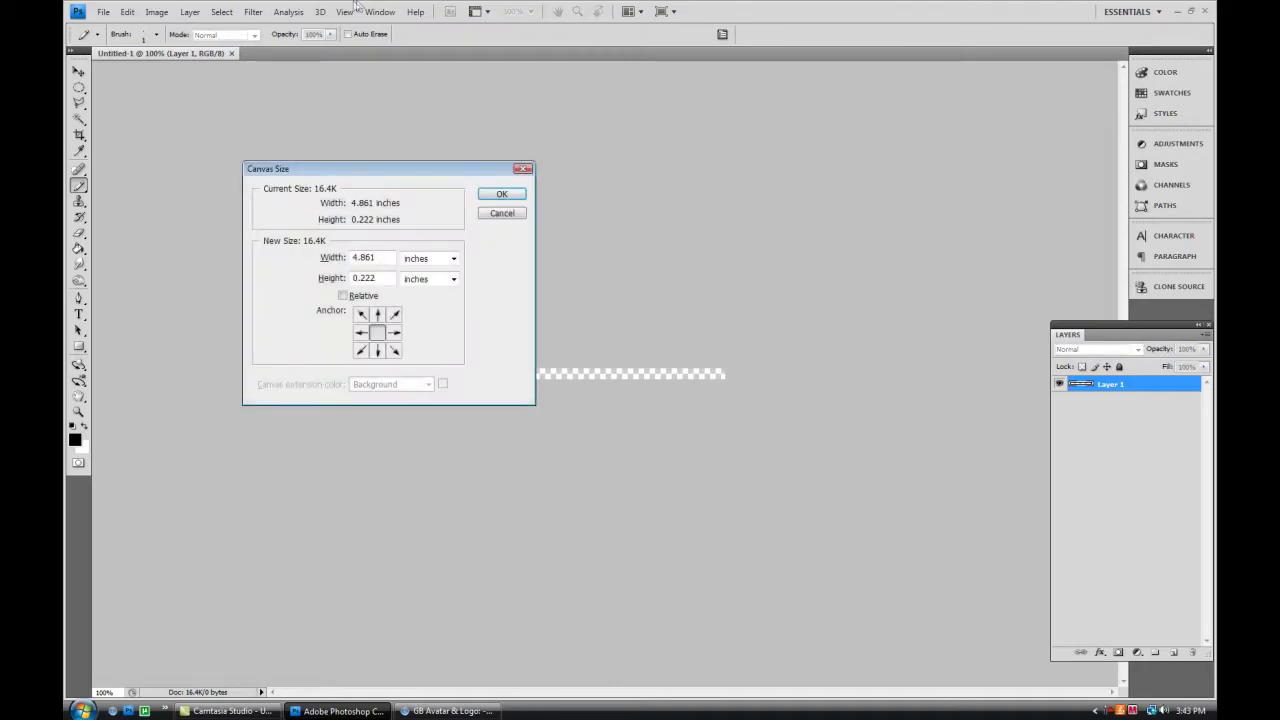
pyautogui.click(453, 259)
pyautogui.click(420, 283)
pyautogui.click(368, 279)
pyautogui.moveTo(368, 279); pyautogui.dragTo(357, 281)
pyautogui.write('8')
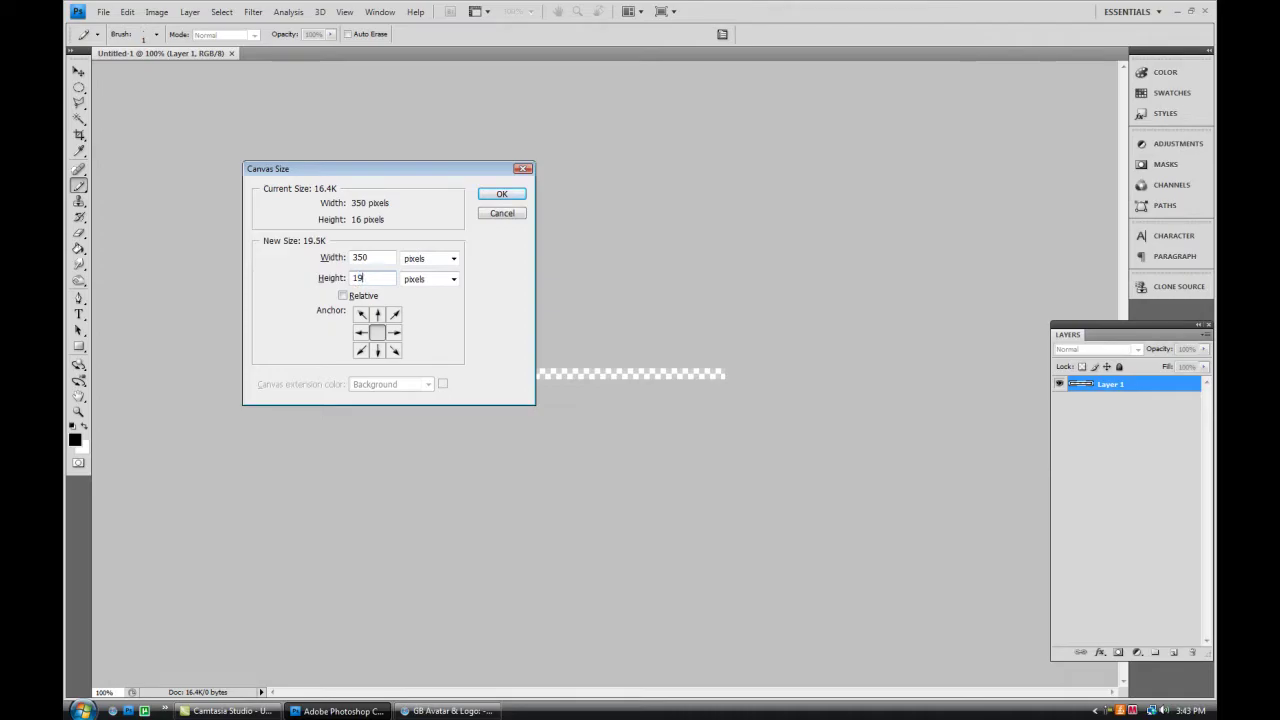
pyautogui.press('Return')
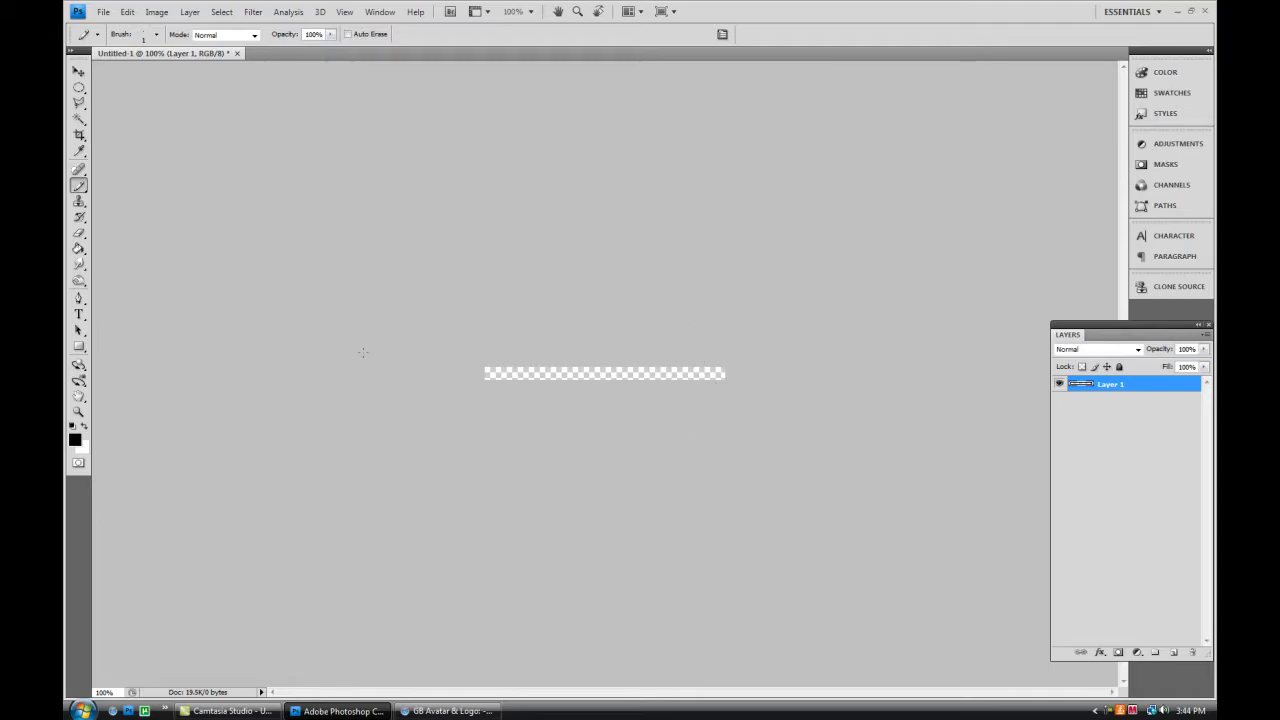
# Step: Swap the foreground and background colors and set the foreground to dark red #761414
pyautogui.click(85, 426)
pyautogui.click(79, 440)
pyautogui.click(747, 183)
pyautogui.moveTo(761, 198)
pyautogui.mouseDown()
pyautogui.moveTo(776, 140)
pyautogui.moveTo(760, 152)
pyautogui.moveTo(767, 217)
pyautogui.moveTo(755, 200)
pyautogui.moveTo(767, 193)
pyautogui.mouseUp()
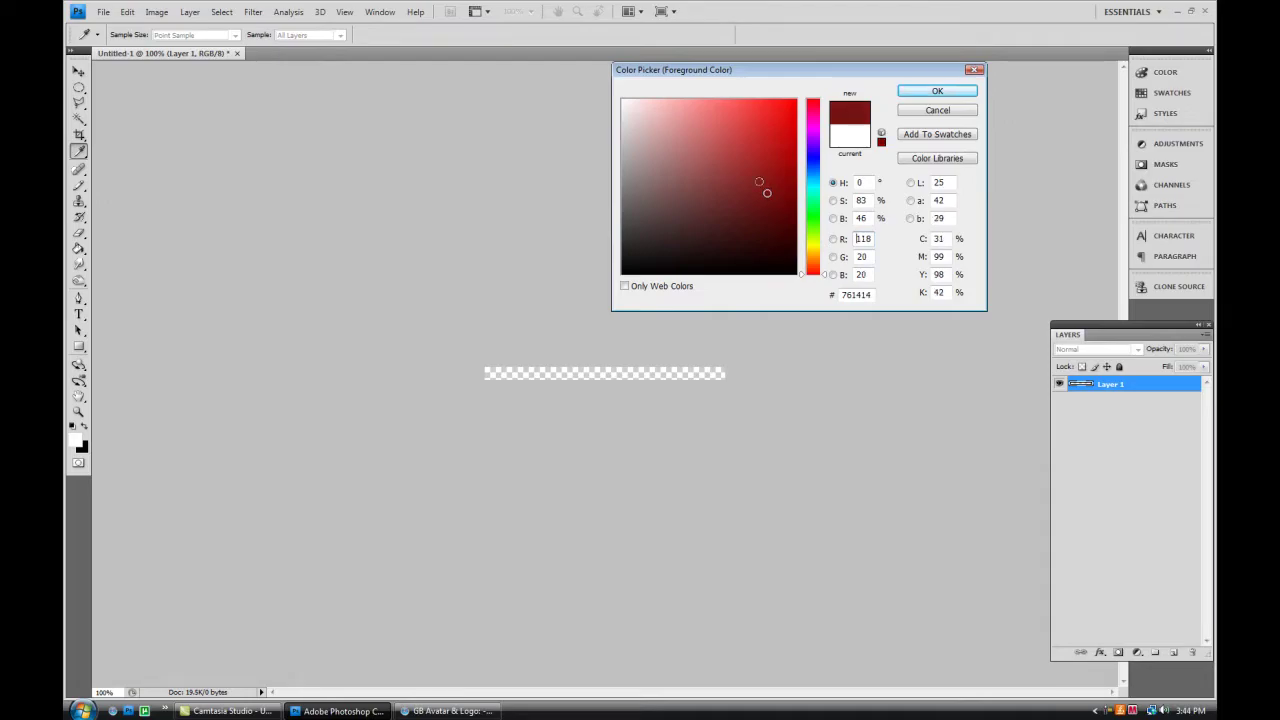
pyautogui.press('Return')
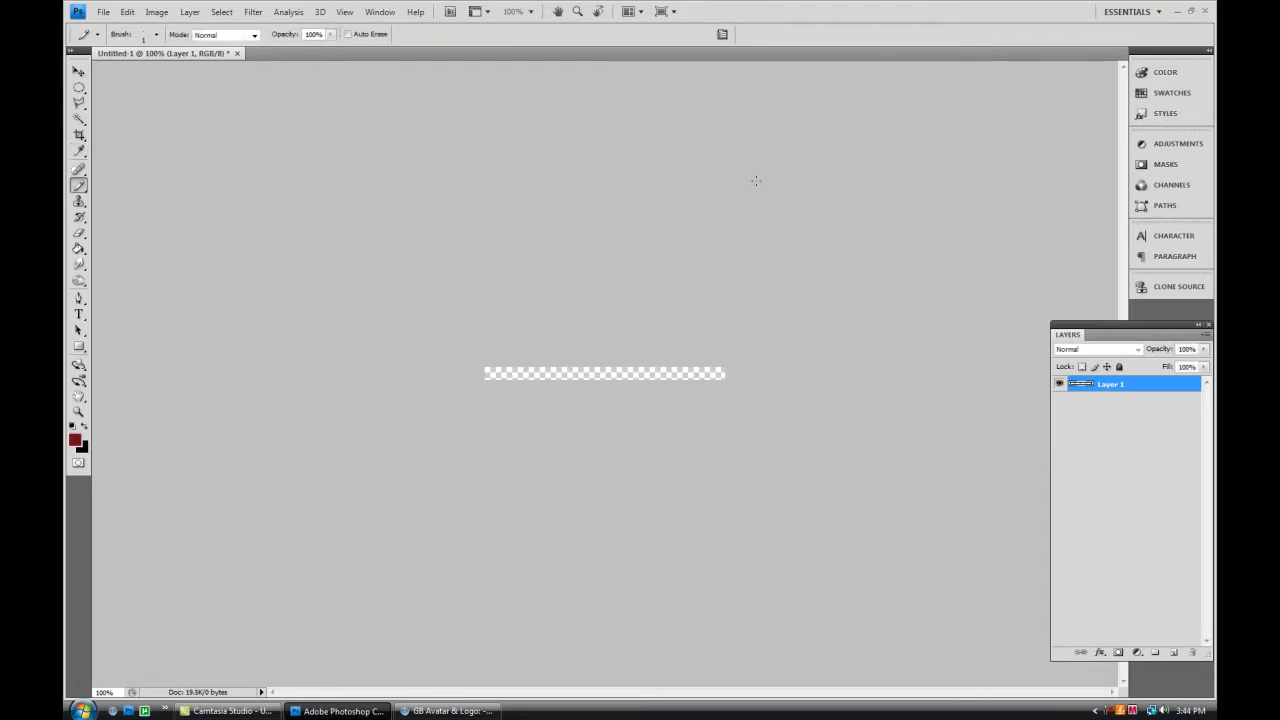
# Step: Fill the strip with a linear foreground-to-background gradient running vertically from dark red at the top to black at the bottom
pyautogui.click(84, 255)
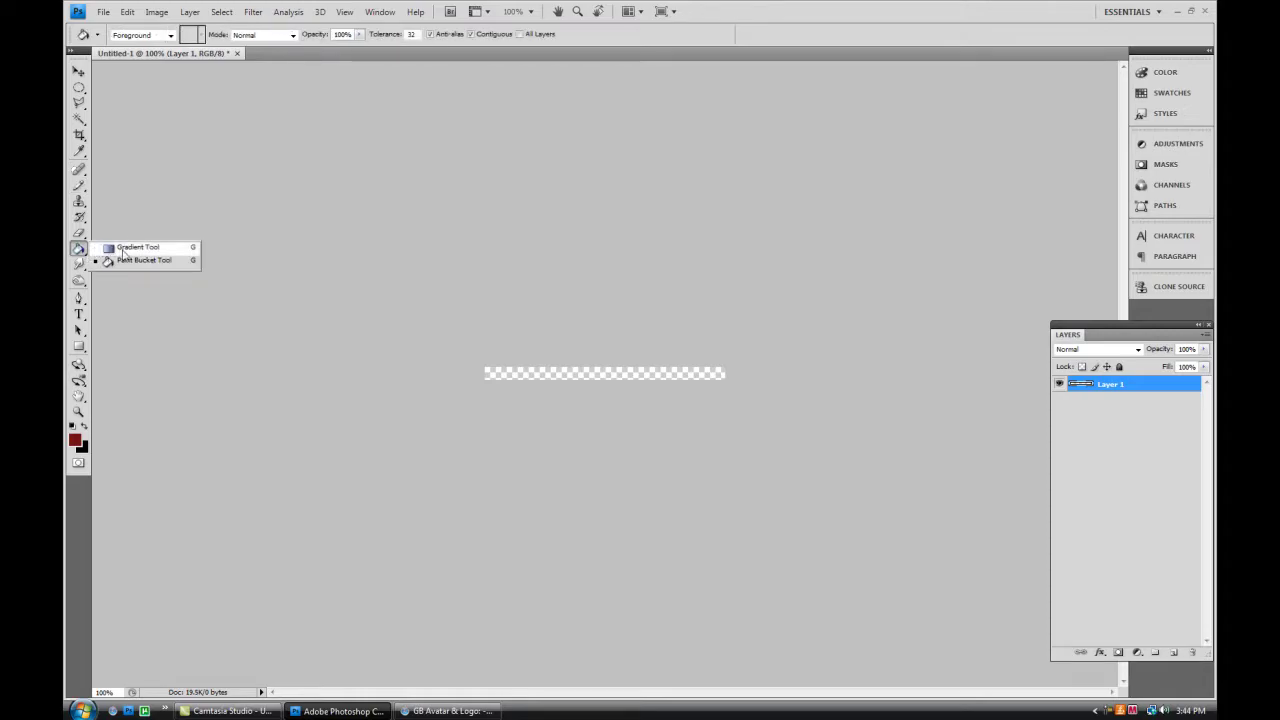
pyautogui.click(123, 249)
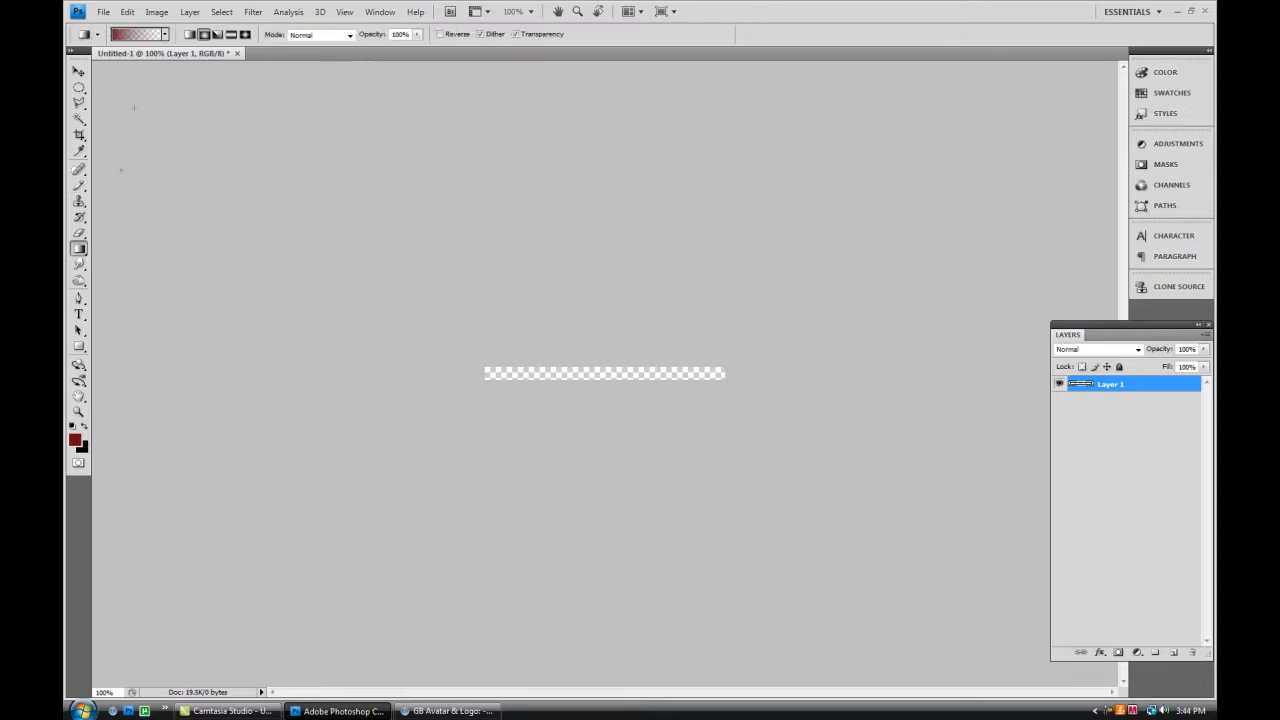
pyautogui.click(165, 35)
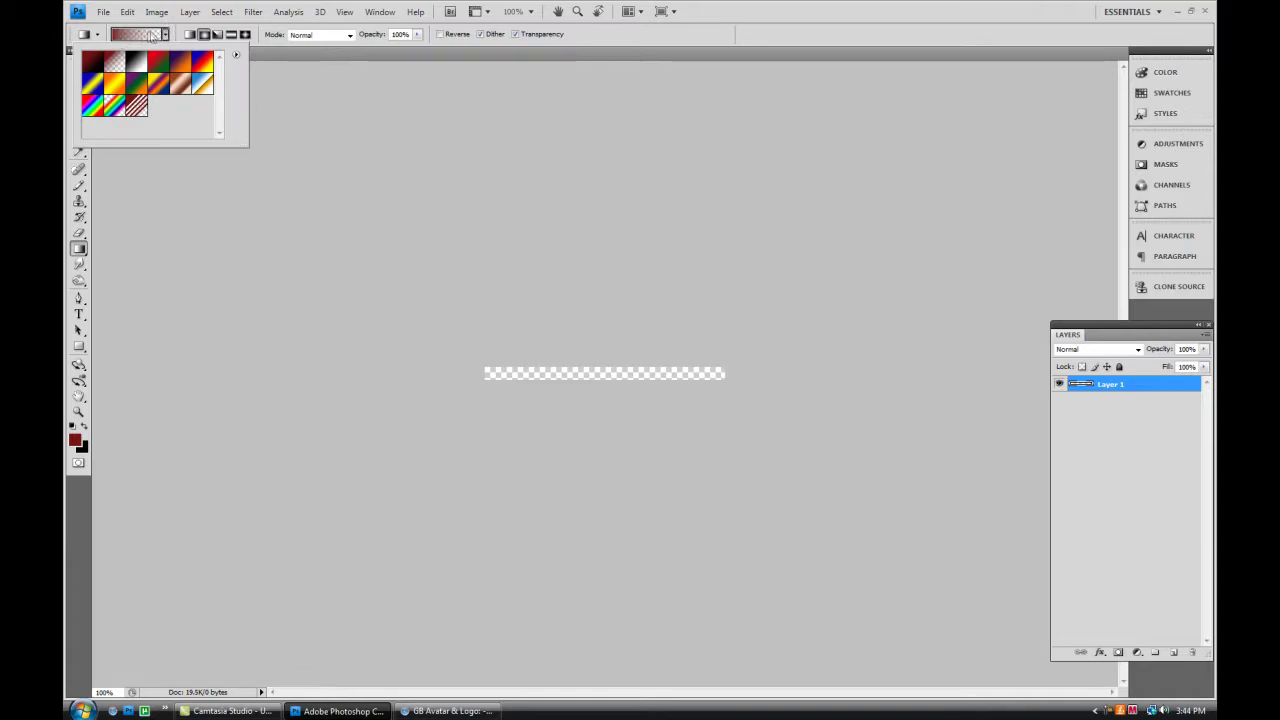
pyautogui.click(99, 67)
pyautogui.click(185, 36)
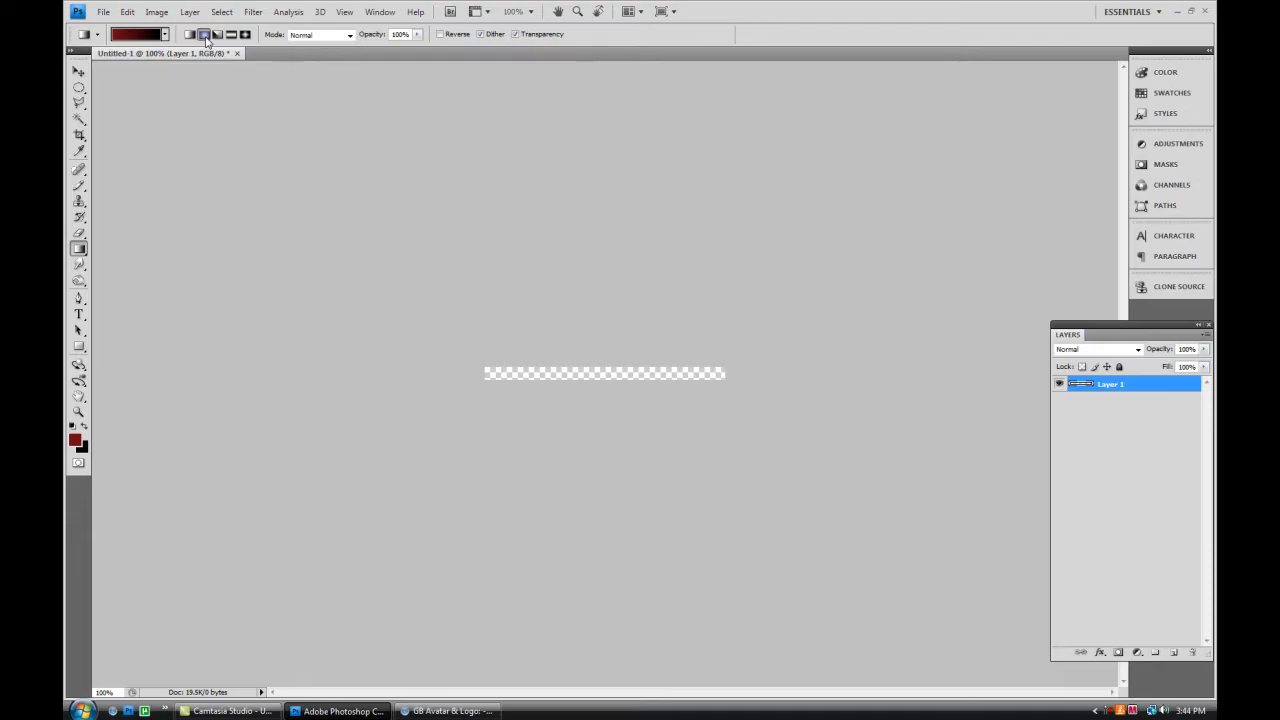
pyautogui.click(194, 38)
pyautogui.moveTo(602, 390); pyautogui.dragTo(602, 390)
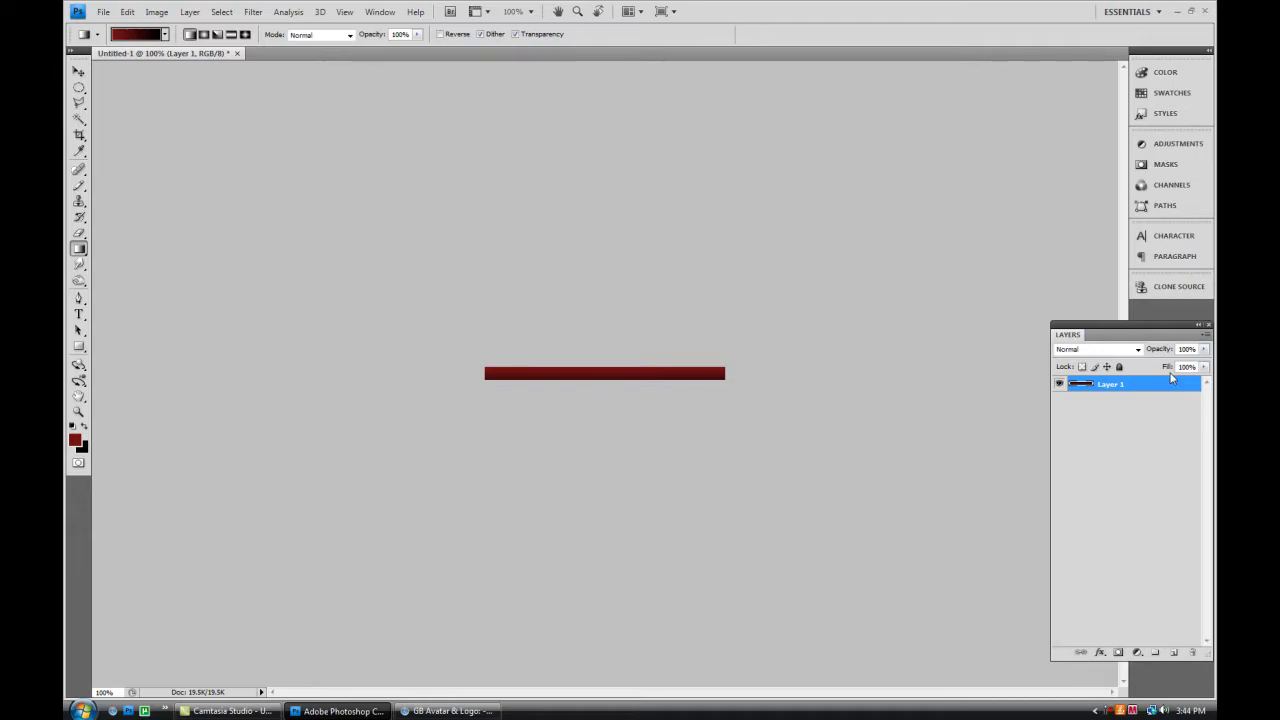
# Step: Add one new blank layer above the gradient layer, merging any surplus blank layer into it
pyautogui.hotkey('ctrl', 'shift', 'n')
pyautogui.click(740, 241)
pyautogui.click(1176, 653)
pyautogui.click(1176, 653)
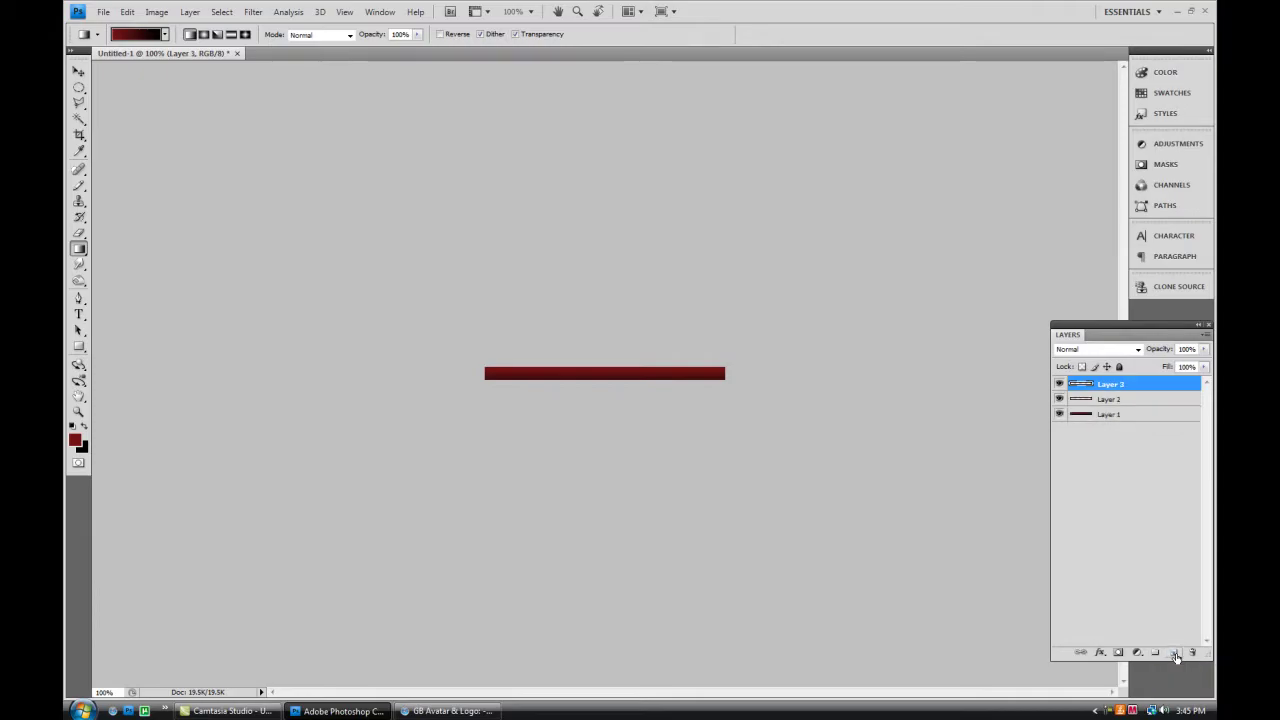
pyautogui.hotkey('ctrl', 'e')
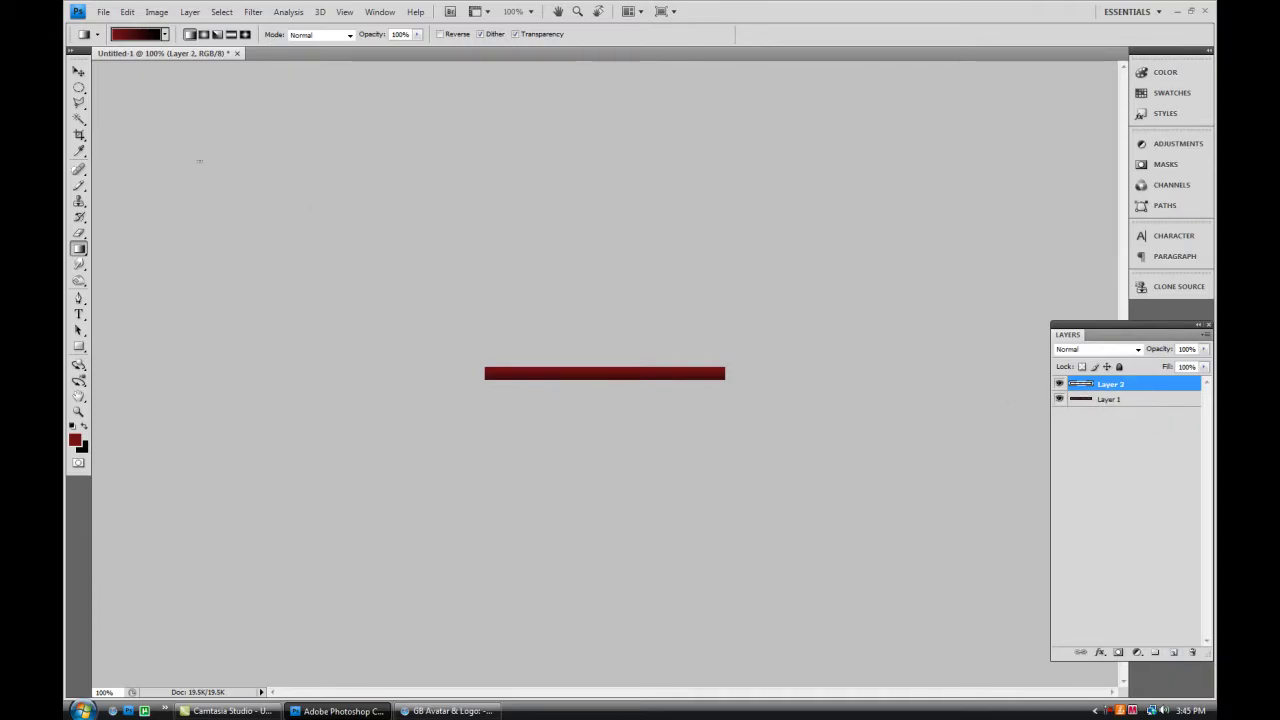
# Step: Switch to the Brush tool and make white the foreground color with black as the background
pyautogui.click(82, 187)
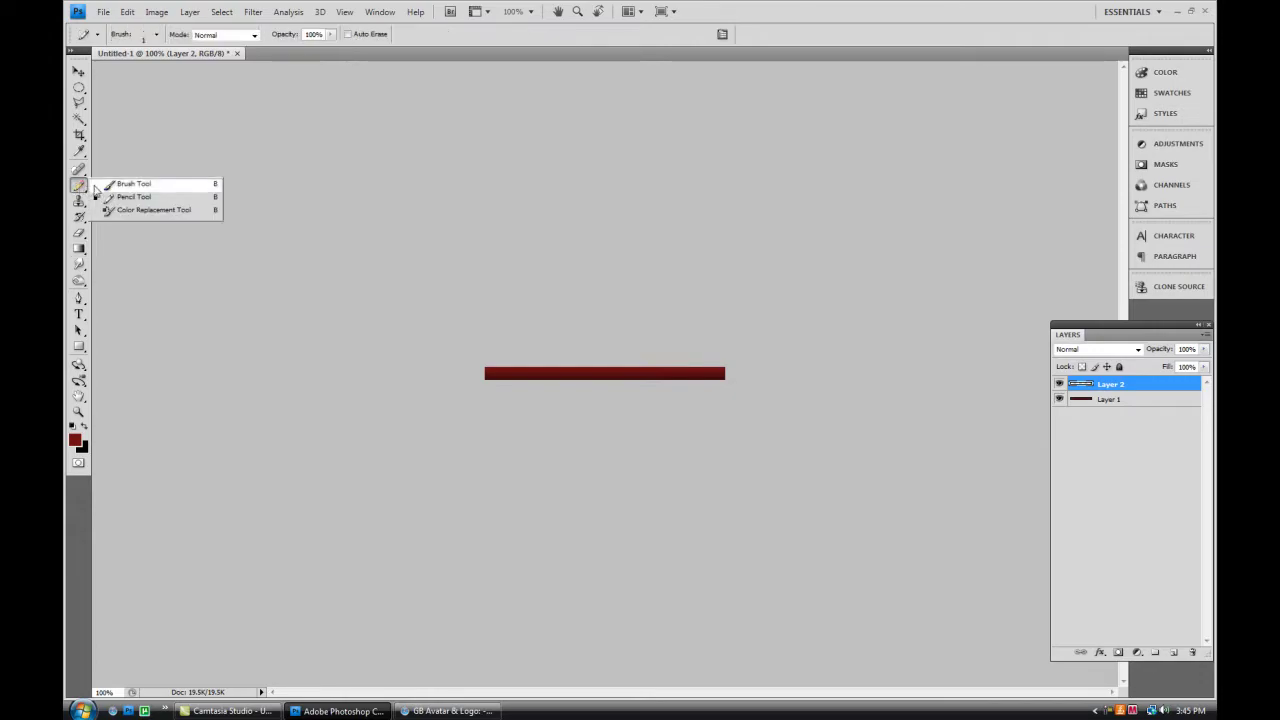
pyautogui.click(96, 185)
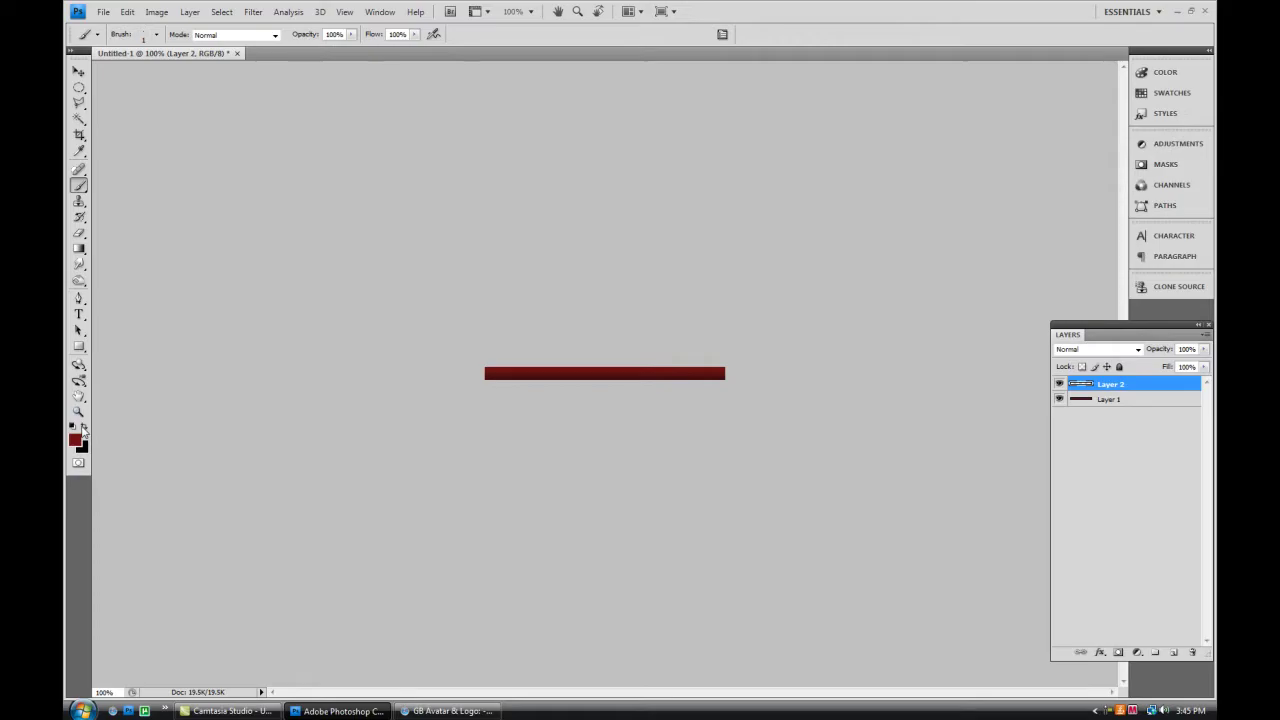
pyautogui.press('d')
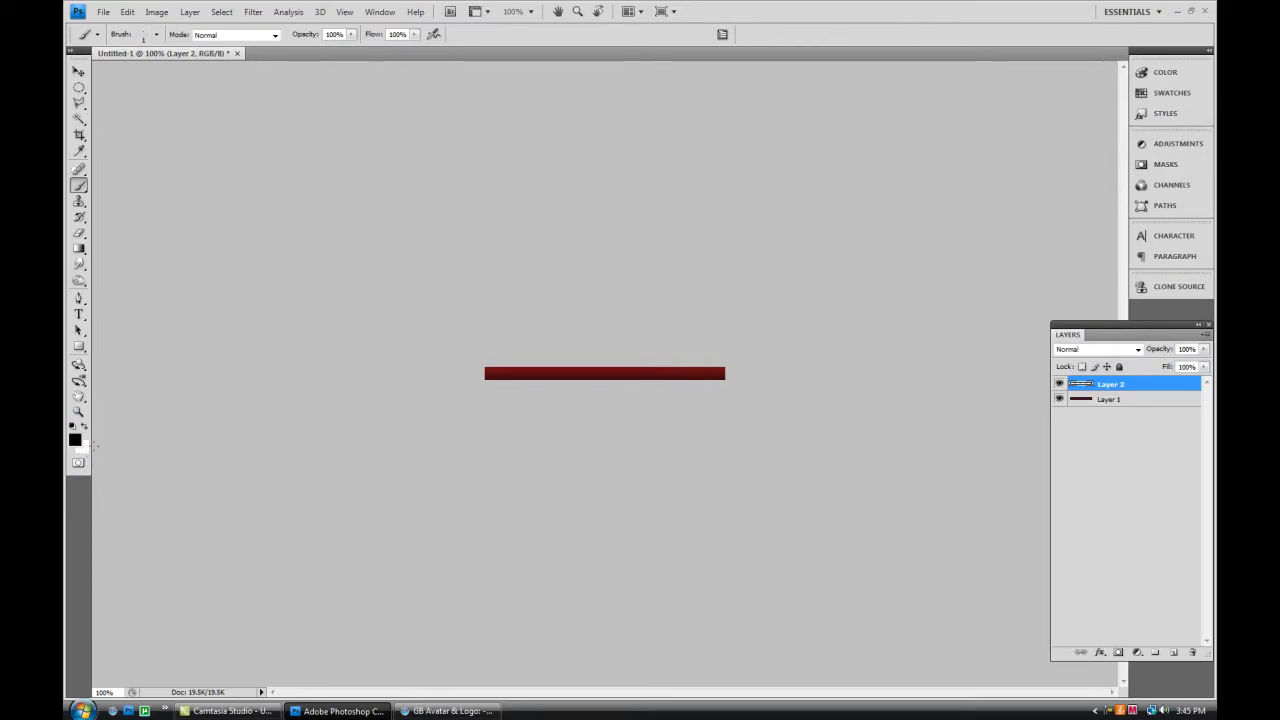
pyautogui.press('x')
# Step: Set the brush diameter to 30 px and paint the whole strip white on Layer 2
pyautogui.press(']')
pyautogui.press(']')
pyautogui.press(']')
pyautogui.press(']')
pyautogui.press(']')
pyautogui.press(']')
pyautogui.press(']')
pyautogui.press(']')
pyautogui.press(']')
pyautogui.press(']')
pyautogui.press(']')
pyautogui.click(157, 36)
pyautogui.moveTo(112, 72); pyautogui.dragTo(104, 71)
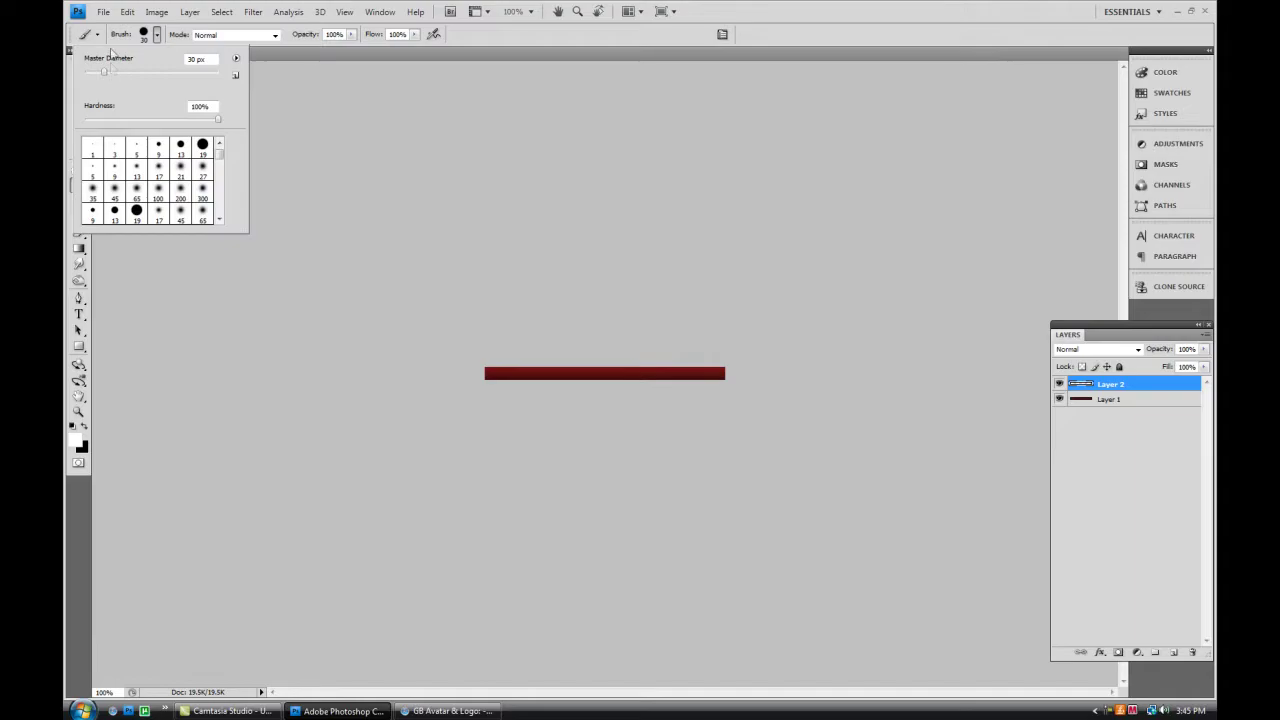
pyautogui.click(112, 45)
pyautogui.moveTo(463, 371)
pyautogui.mouseDown()
pyautogui.moveTo(714, 375)
pyautogui.moveTo(685, 386)
pyautogui.moveTo(722, 375)
pyautogui.moveTo(702, 388)
pyautogui.moveTo(632, 355)
pyautogui.mouseUp()
pyautogui.moveTo(610, 404)
pyautogui.mouseDown()
pyautogui.moveTo(554, 389)
pyautogui.moveTo(563, 363)
pyautogui.moveTo(575, 373)
pyautogui.mouseUp()
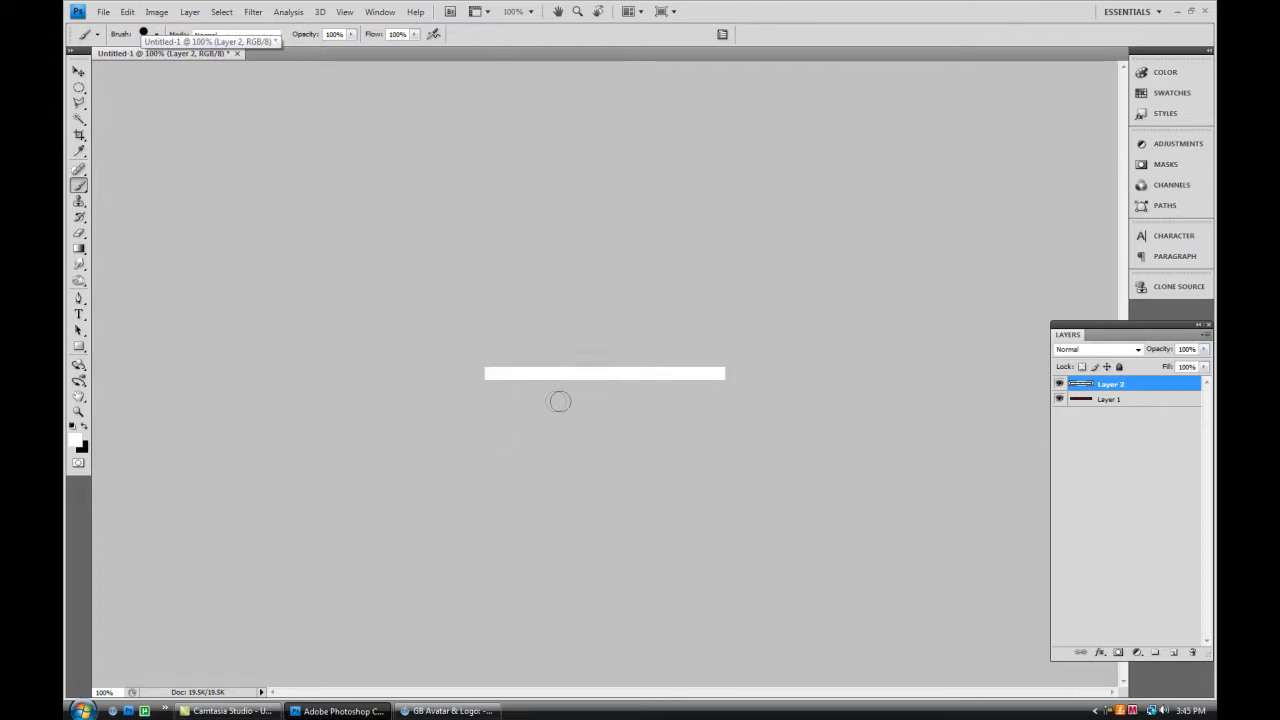
# Step: Give Layer 2 a 1 px black stroke positioned inside and set its blend mode to Multiply
pyautogui.doubleClick(1153, 388)
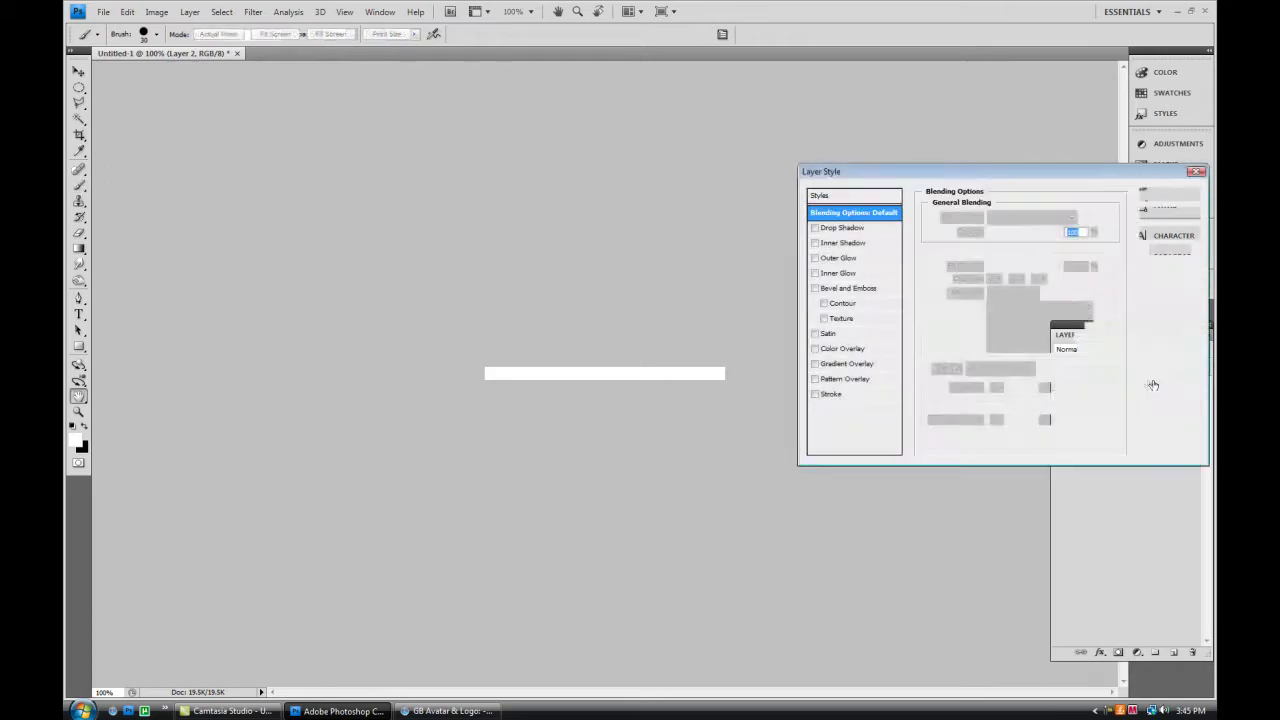
pyautogui.click(830, 396)
pyautogui.moveTo(983, 220); pyautogui.dragTo(953, 223)
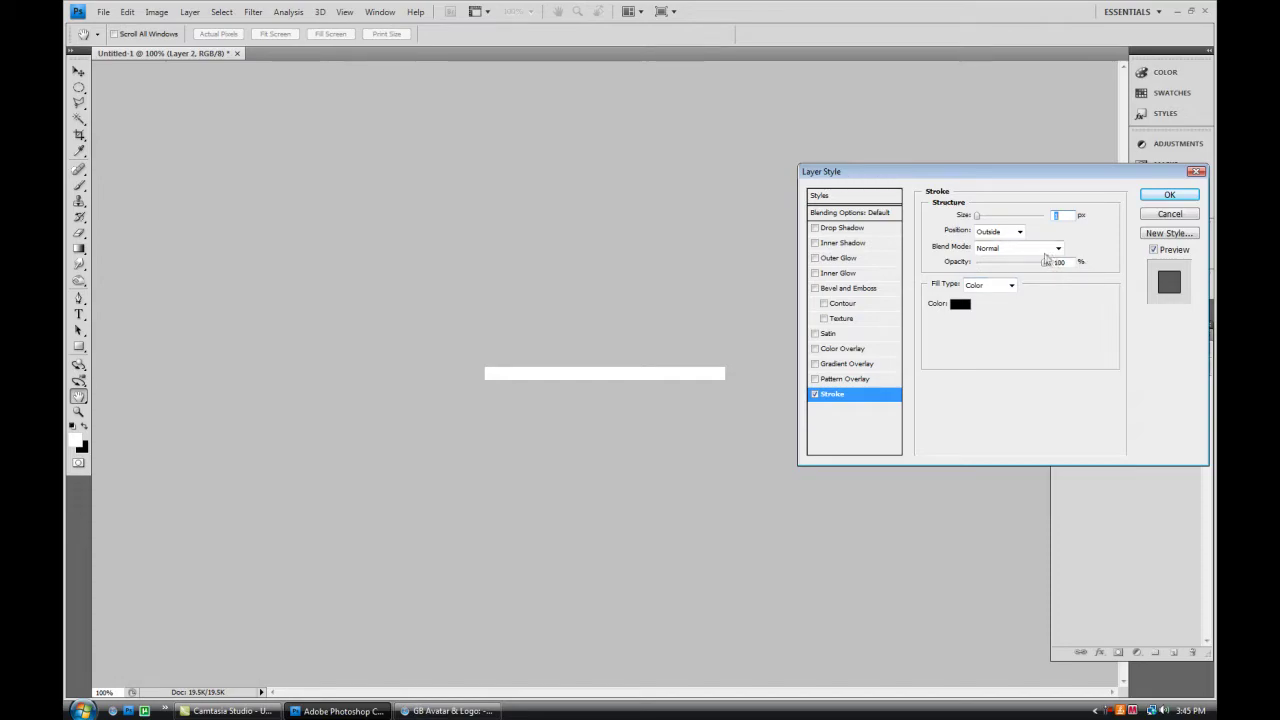
pyautogui.click(1019, 231)
pyautogui.click(1003, 250)
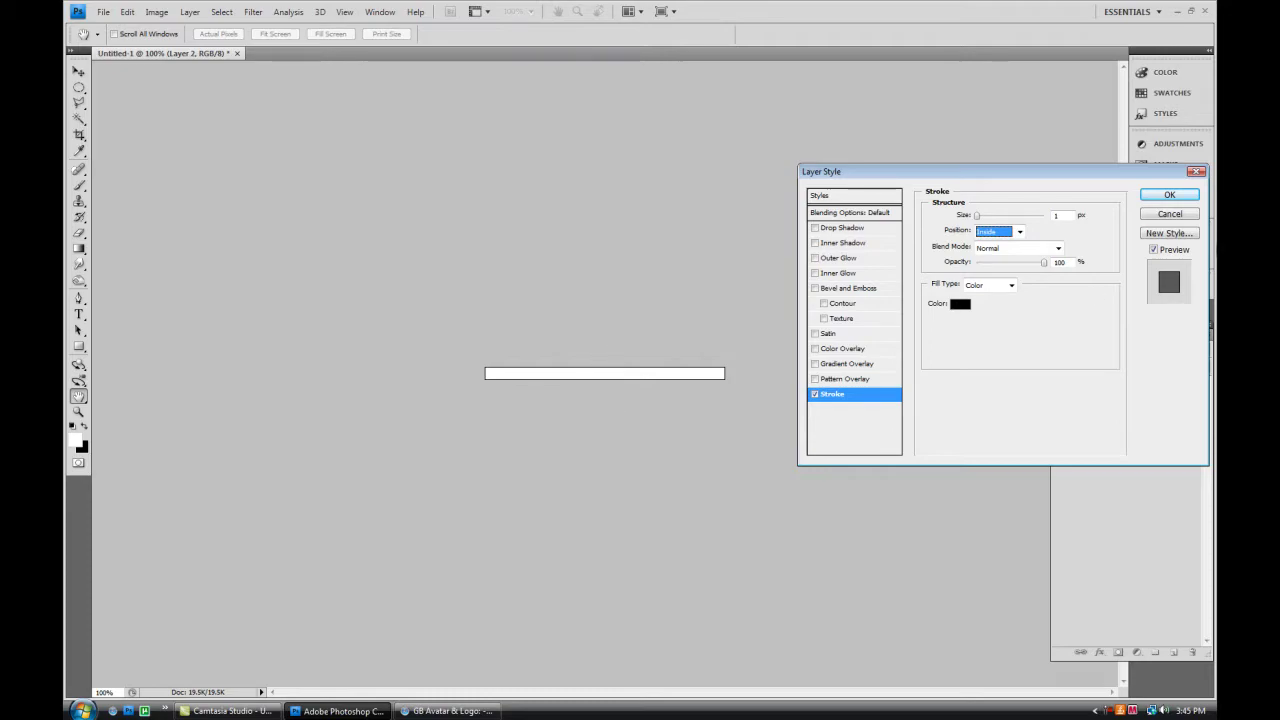
pyautogui.click(1166, 200)
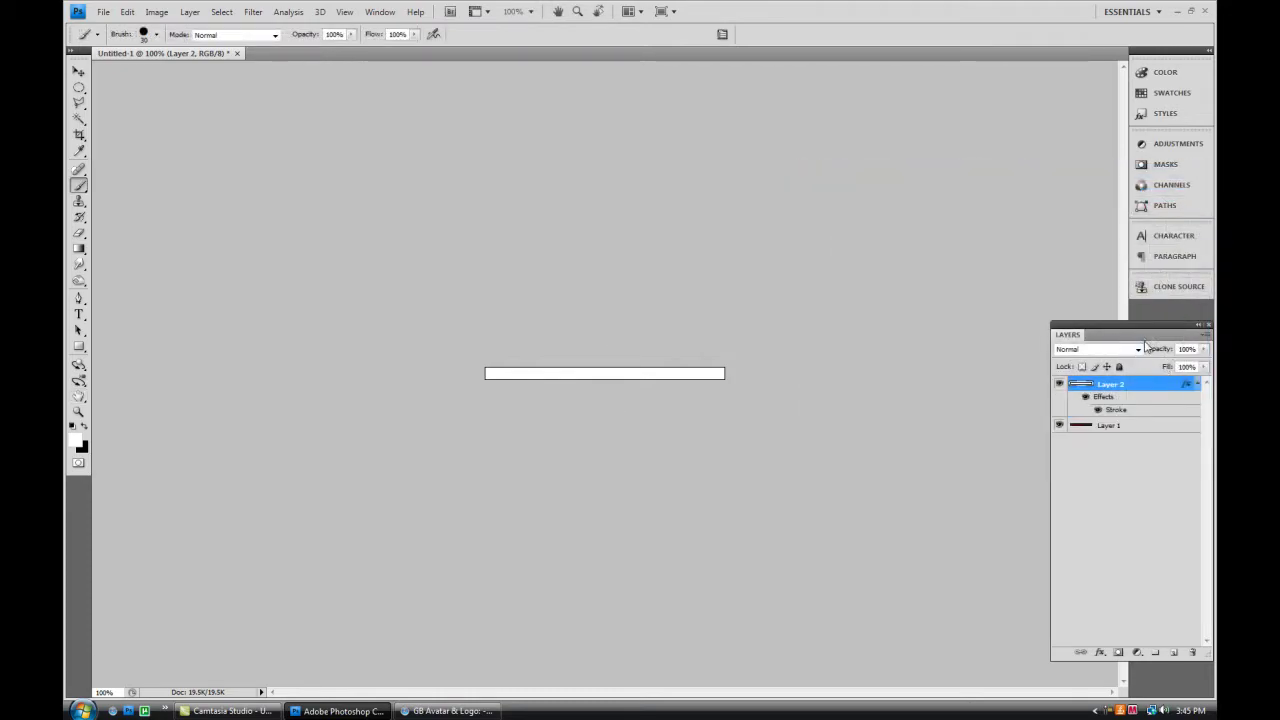
pyautogui.click(1138, 350)
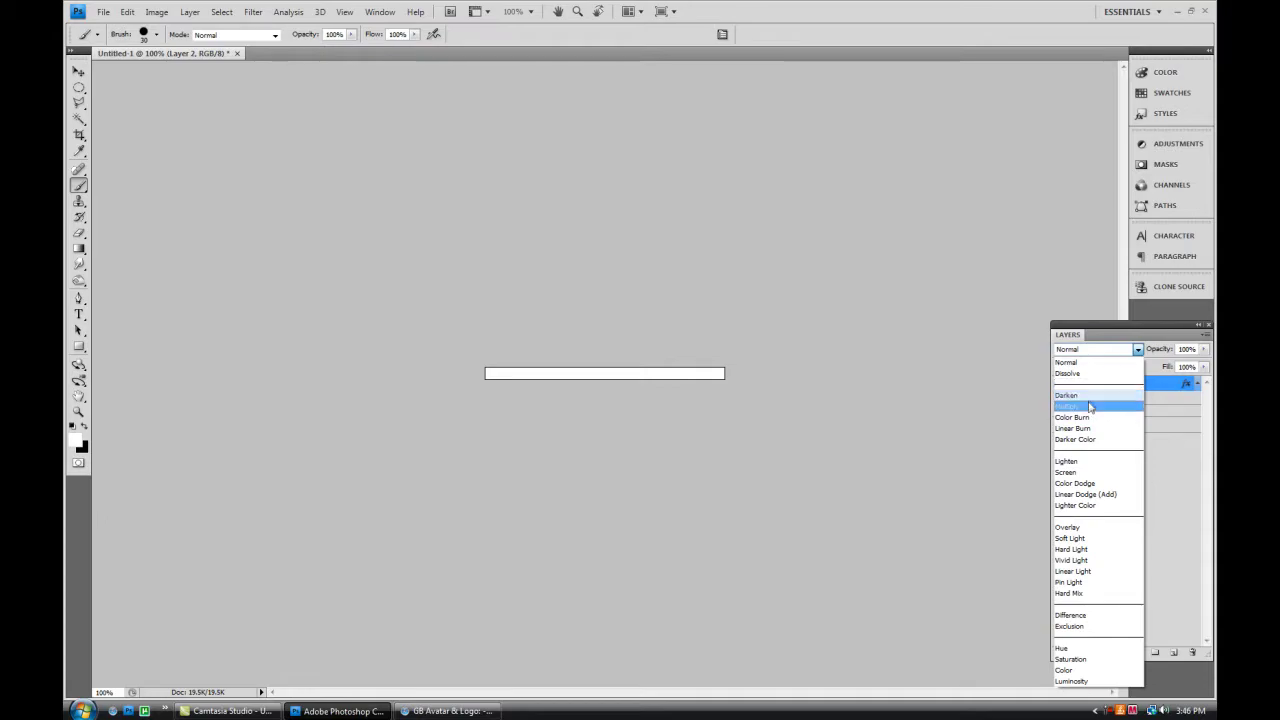
pyautogui.click(1090, 410)
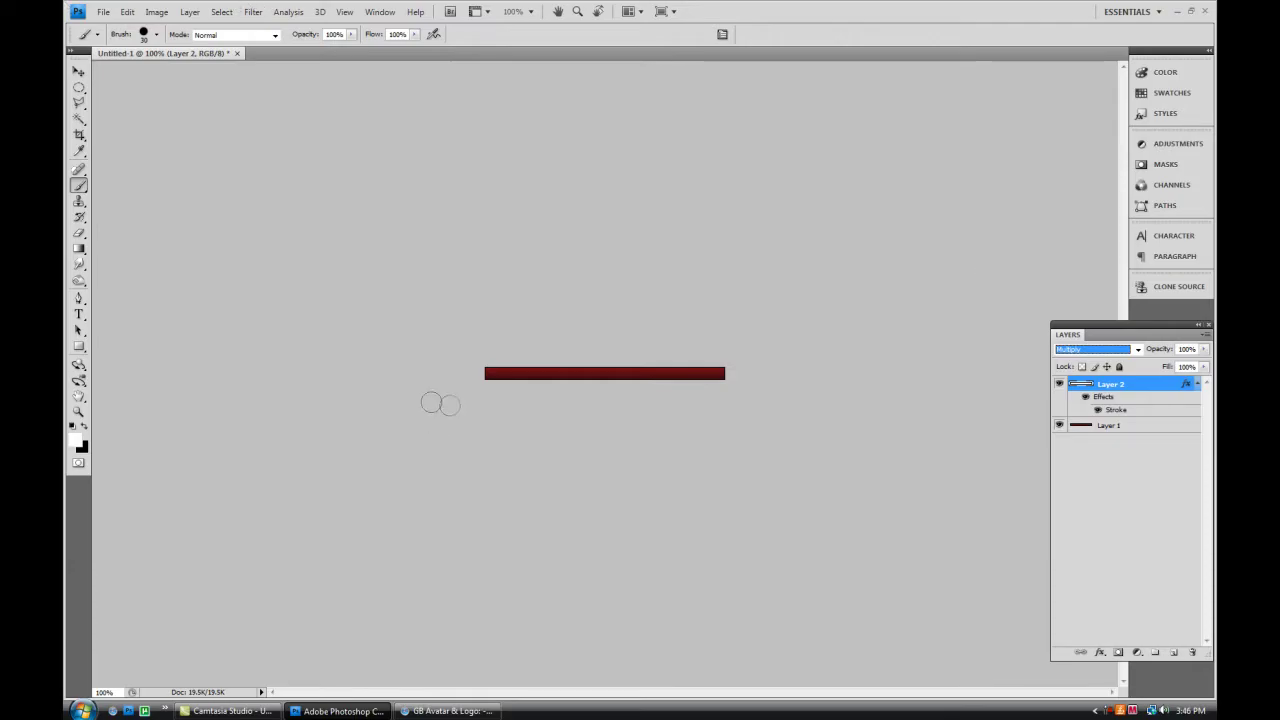
# Step: Add a pattern fill layer above Layer 2 using the diagonal three-pixel pattern at 100% scale, snapped to origin
pyautogui.click(1137, 652)
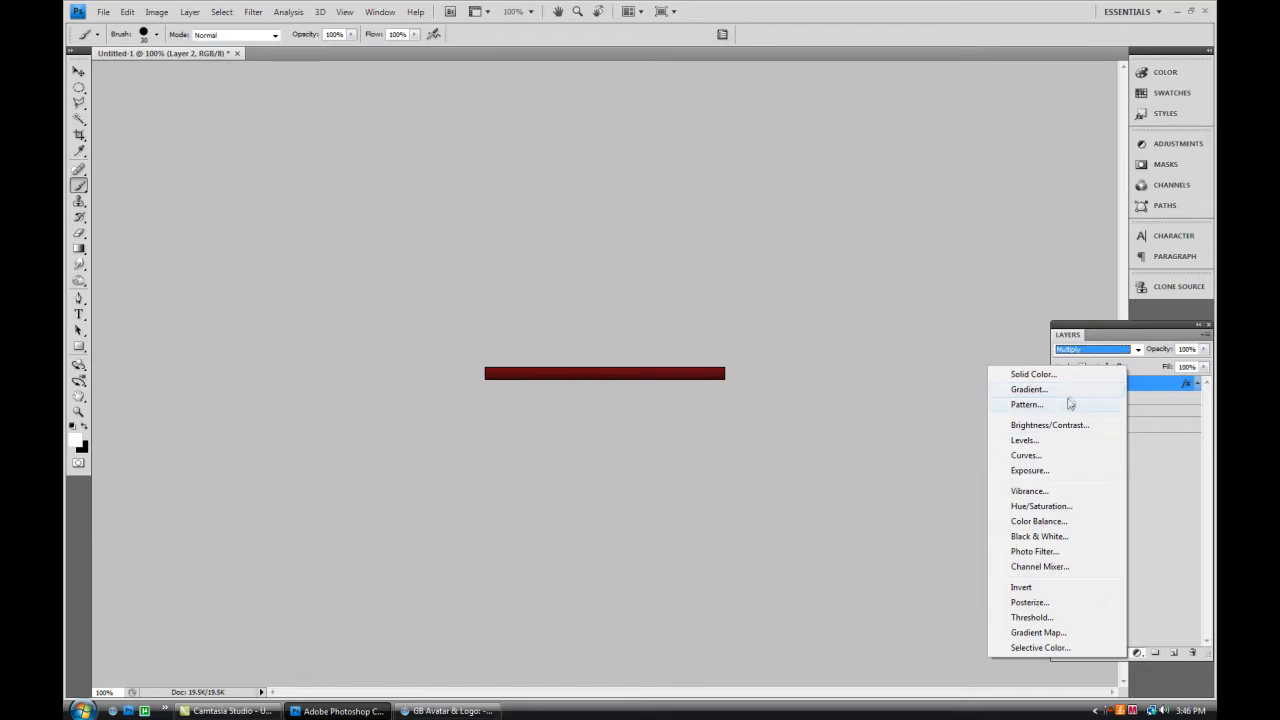
pyautogui.click(1157, 624)
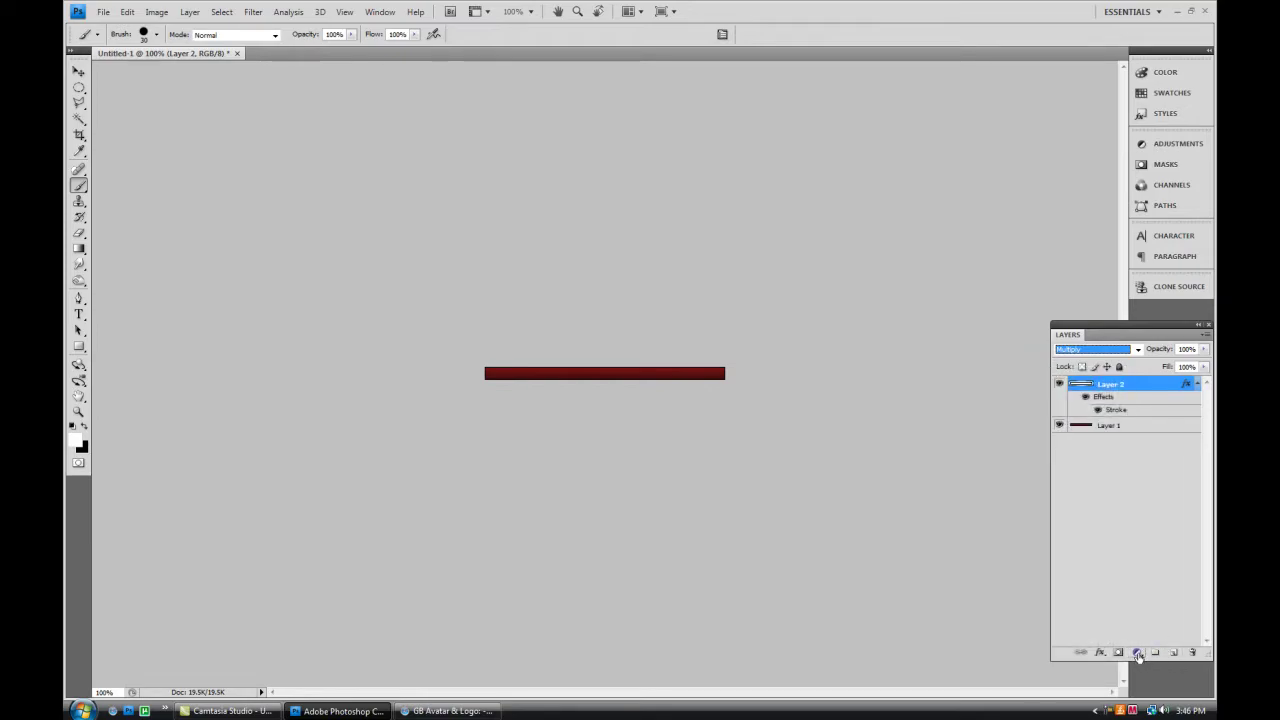
pyautogui.click(1137, 653)
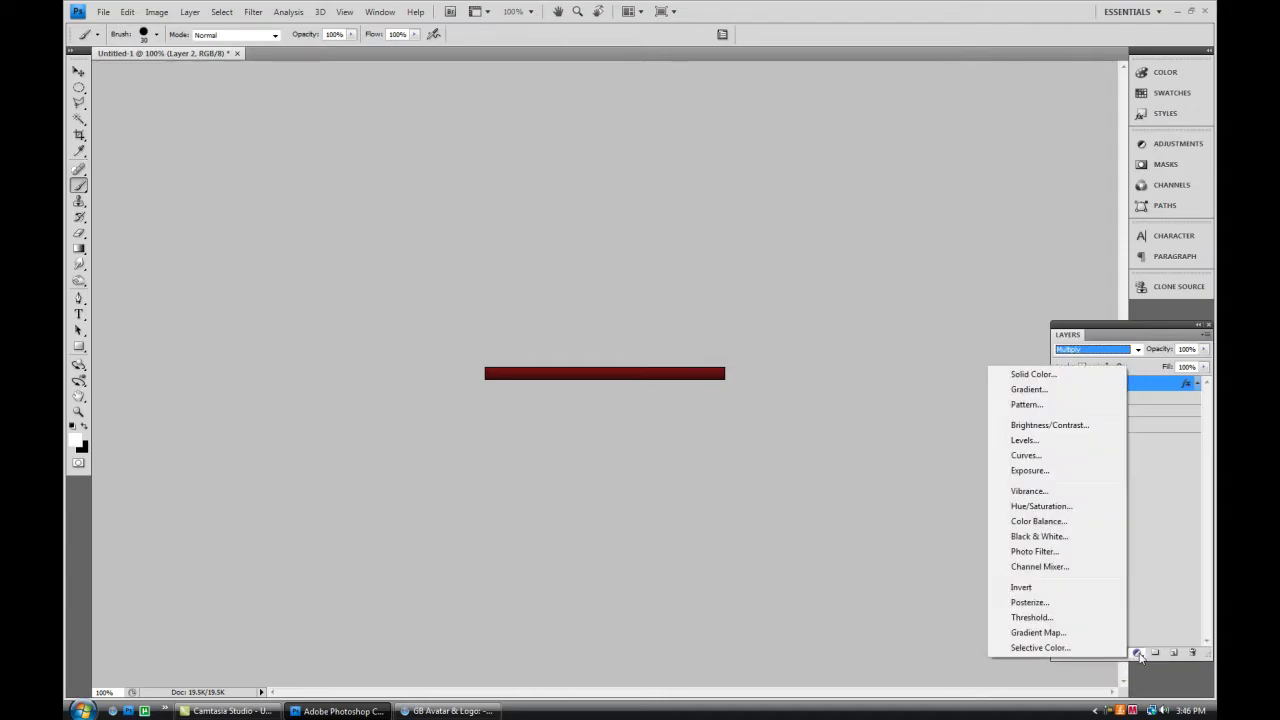
pyautogui.click(1043, 407)
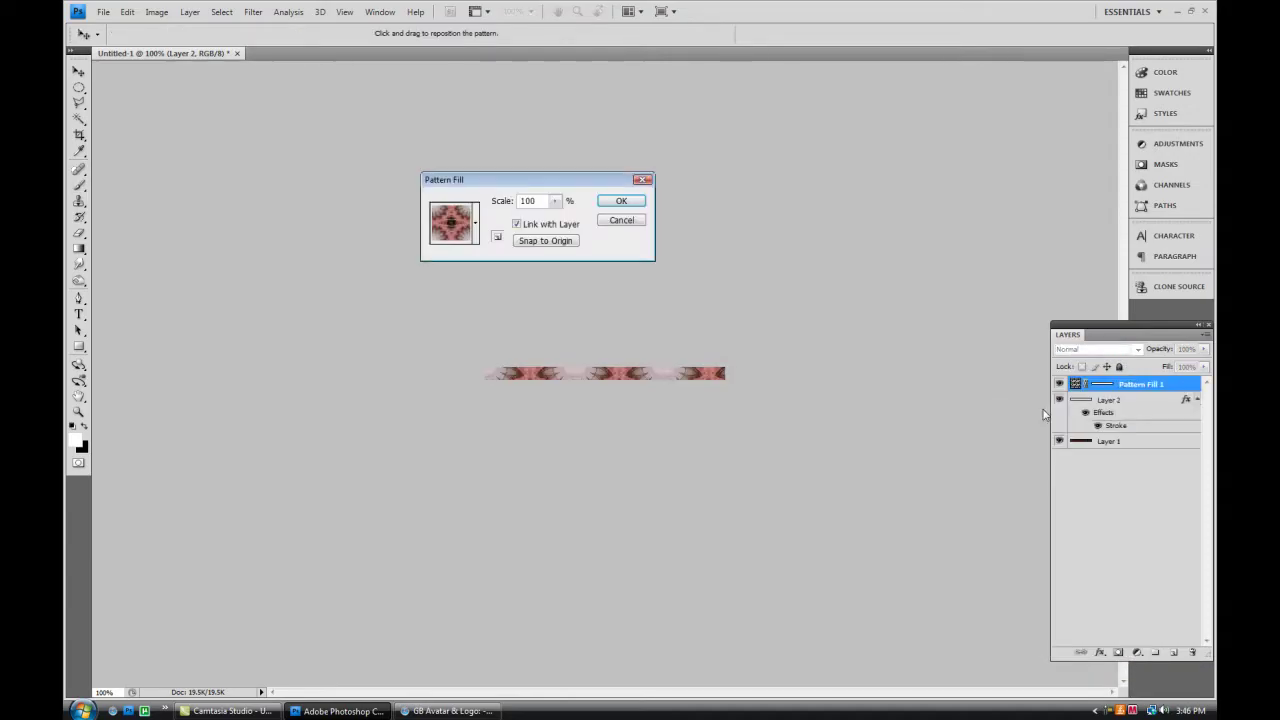
pyautogui.click(476, 220)
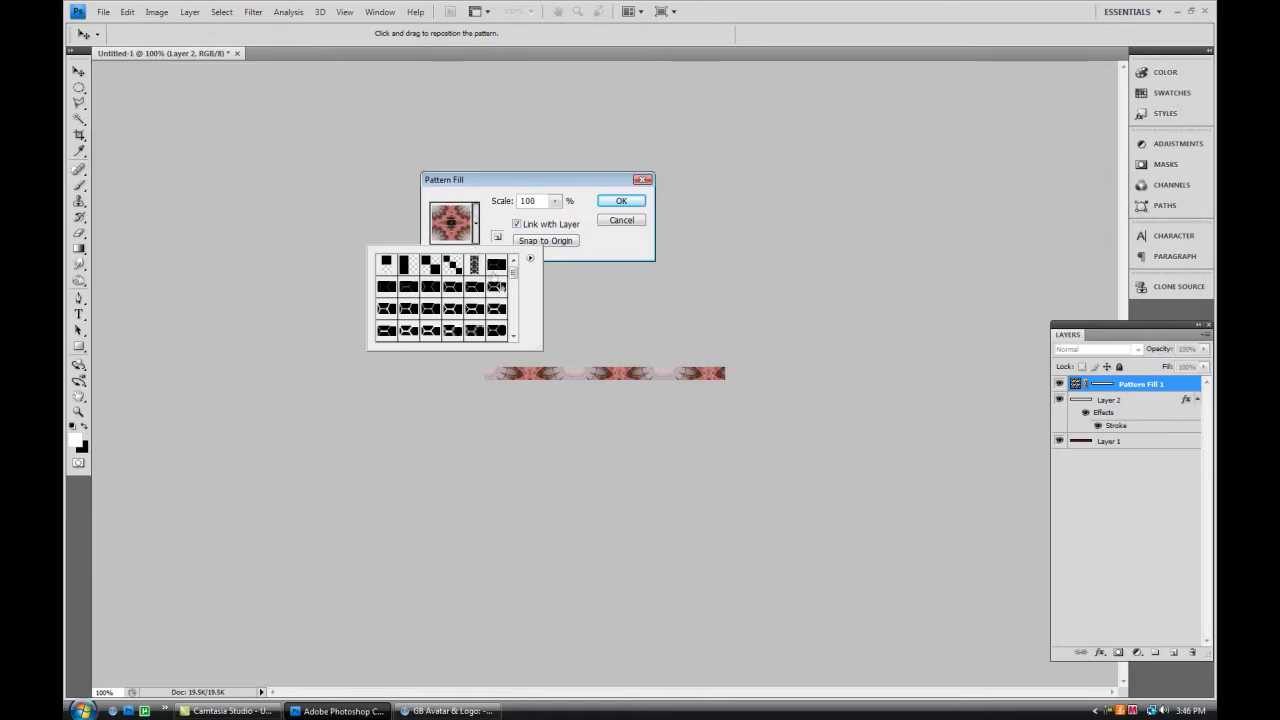
pyautogui.click(452, 266)
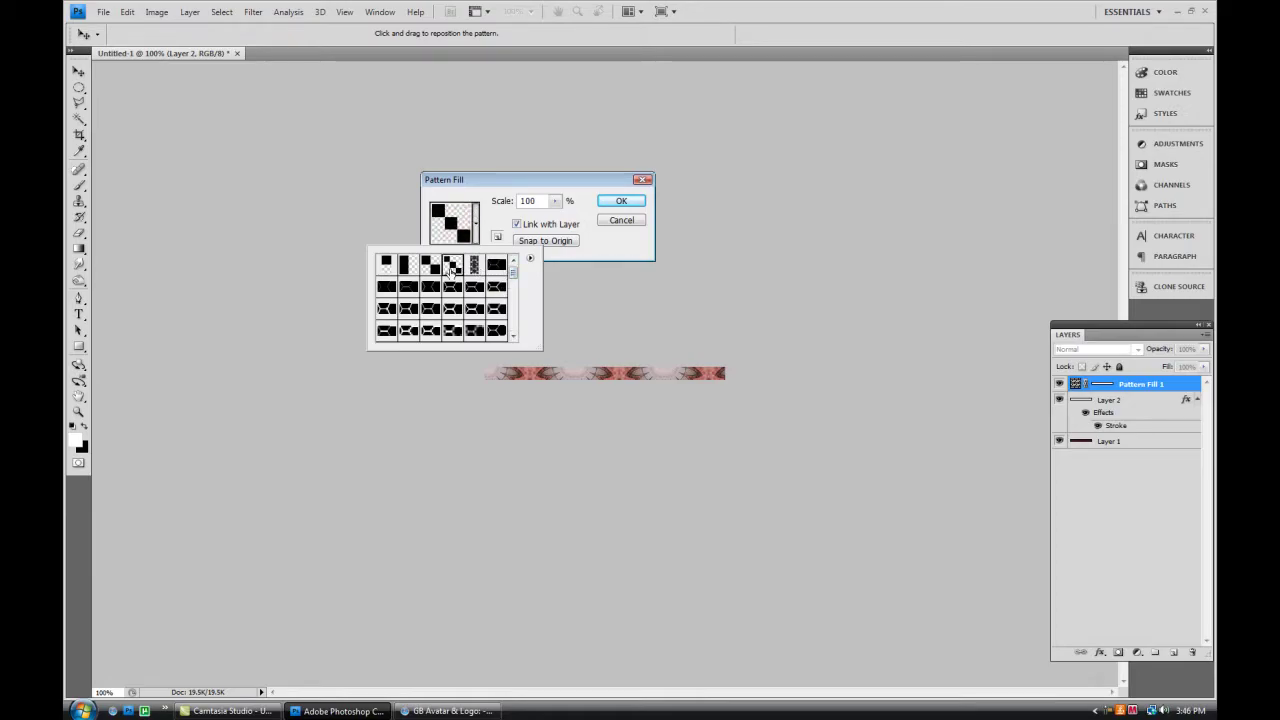
pyautogui.click(590, 247)
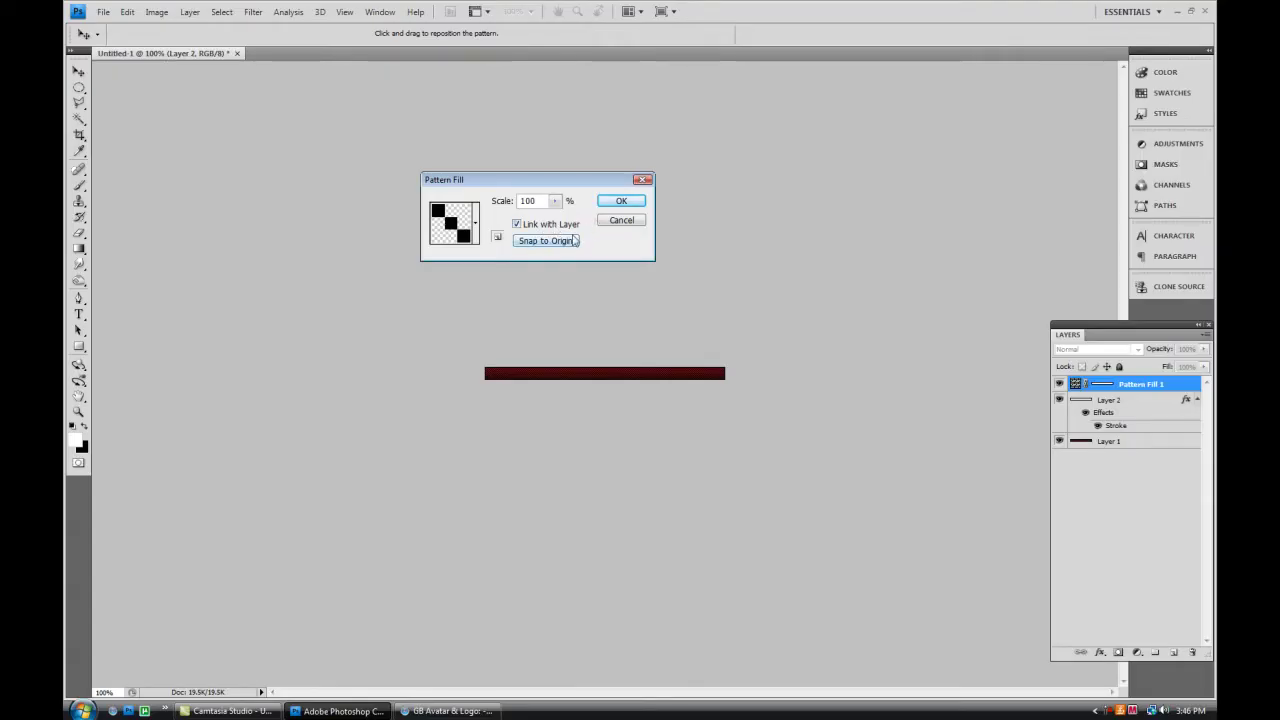
pyautogui.click(575, 241)
pyautogui.click(619, 202)
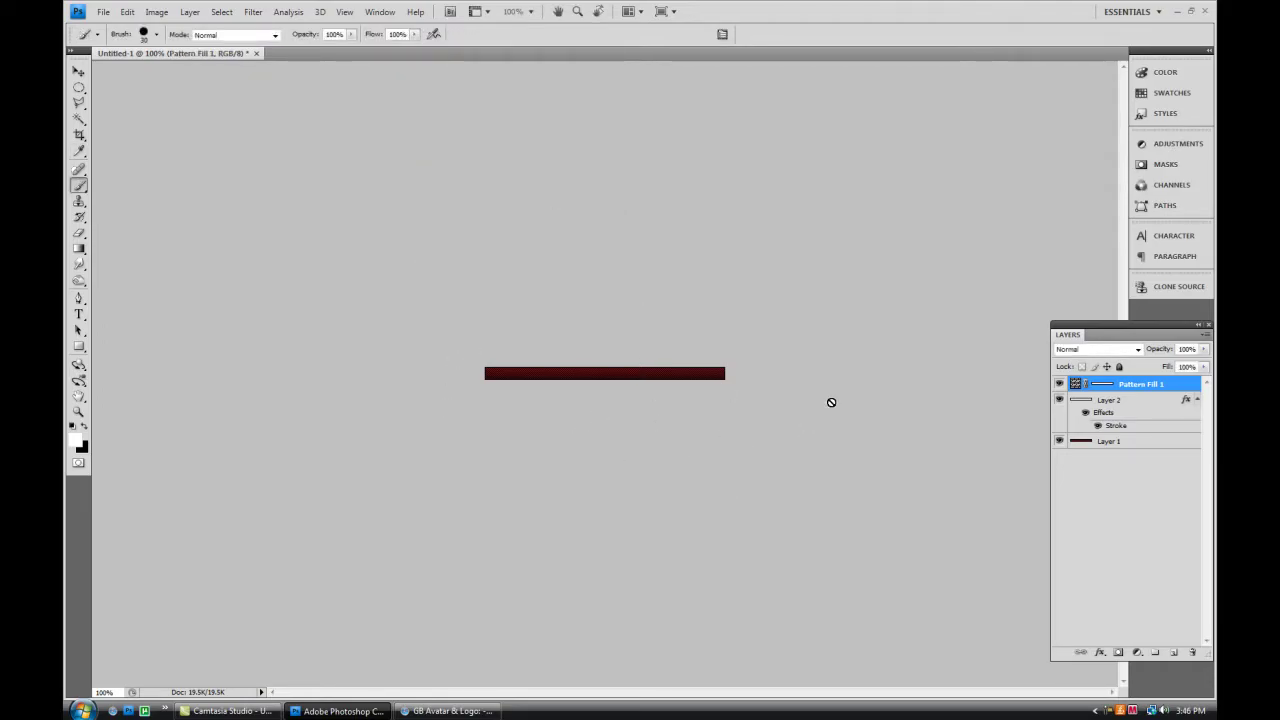
pyautogui.hotkey('ctrl', '+')
pyautogui.hotkey('ctrl', '-')
# Step: Add the text "Gearsopedia" near the right end of the bar in HappyKiller Regular, 12 pt
pyautogui.click(80, 315)
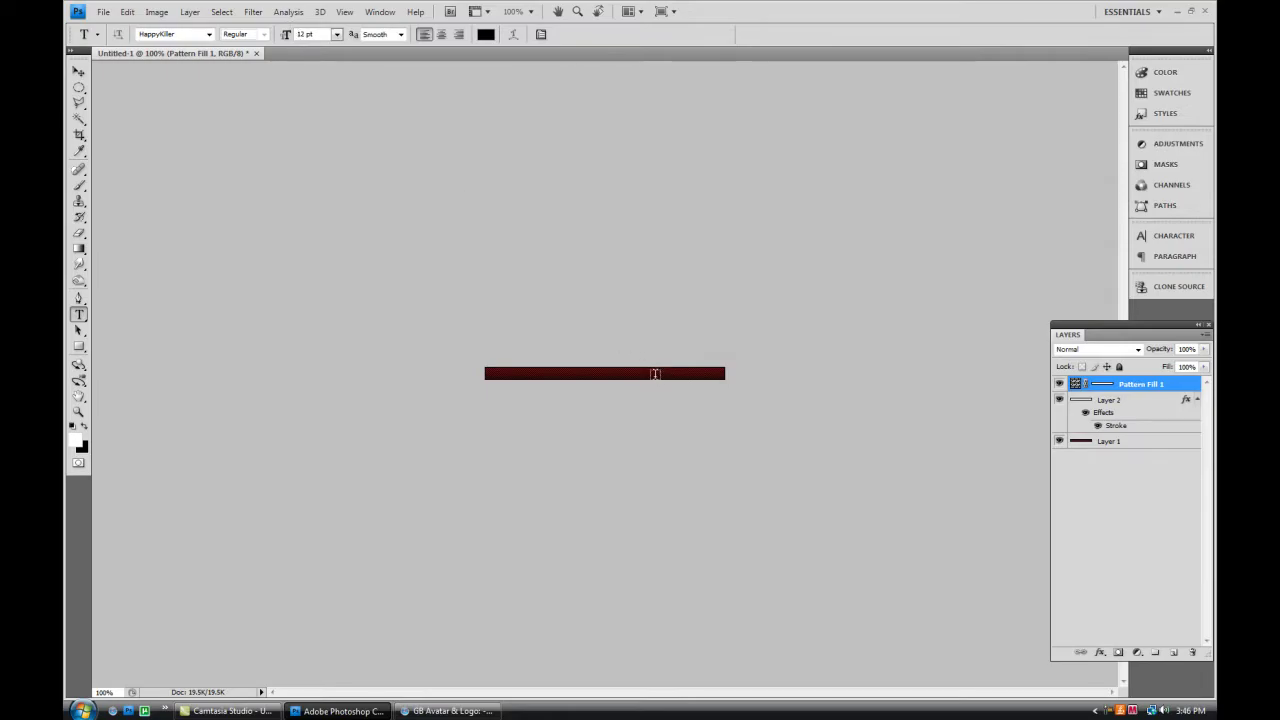
pyautogui.click(657, 373)
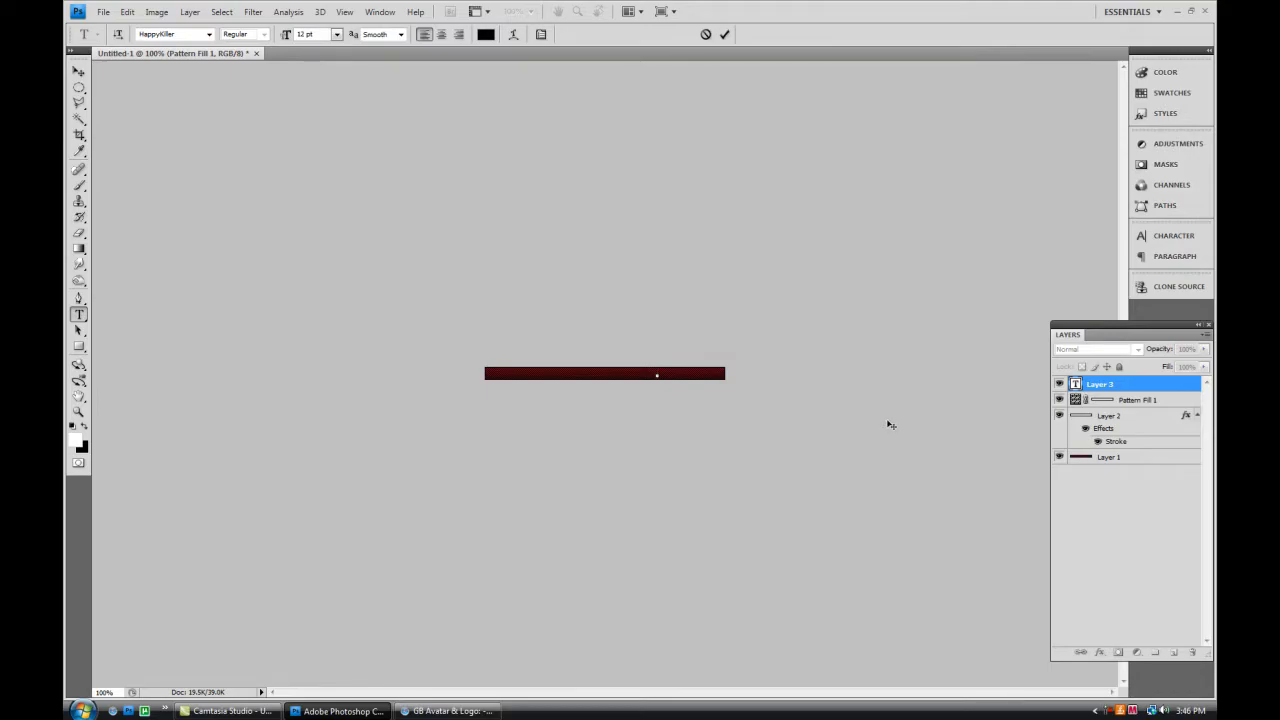
pyautogui.write('abcabcabc')
# Step: Recolor the whole Gearsopedia text white (ffffff)
pyautogui.doubleClick(722, 375)
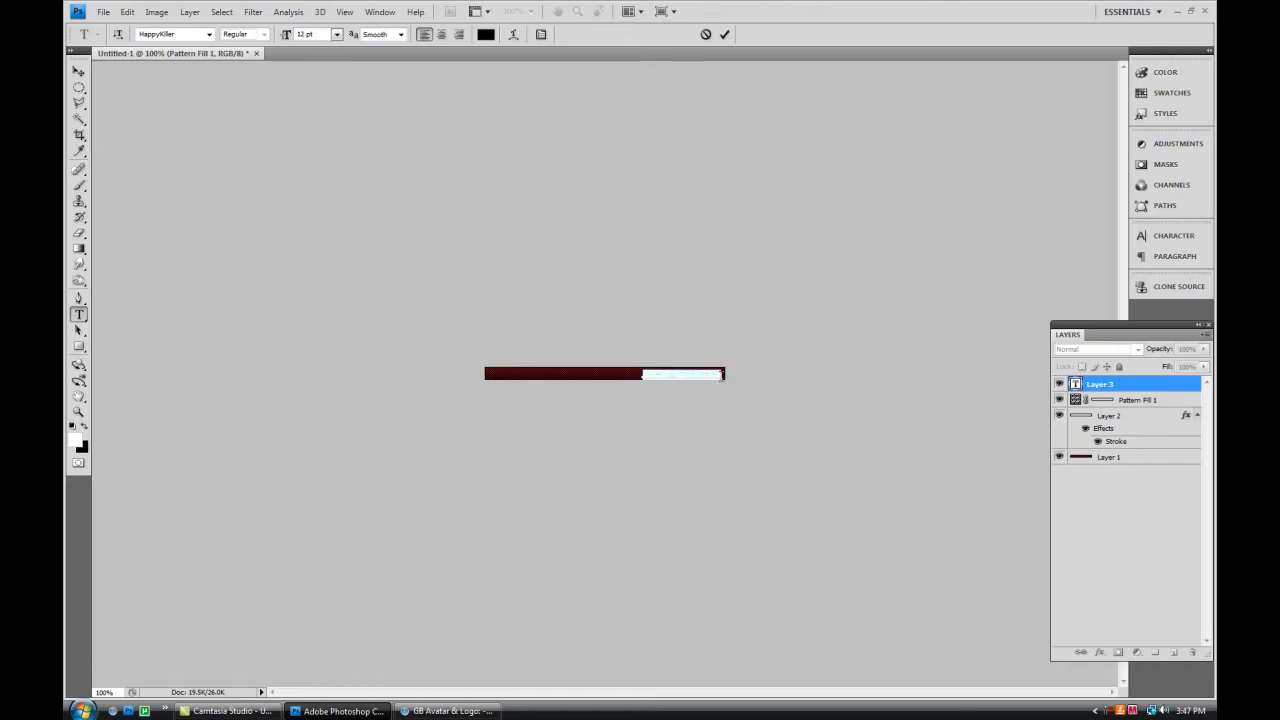
pyautogui.click(486, 34)
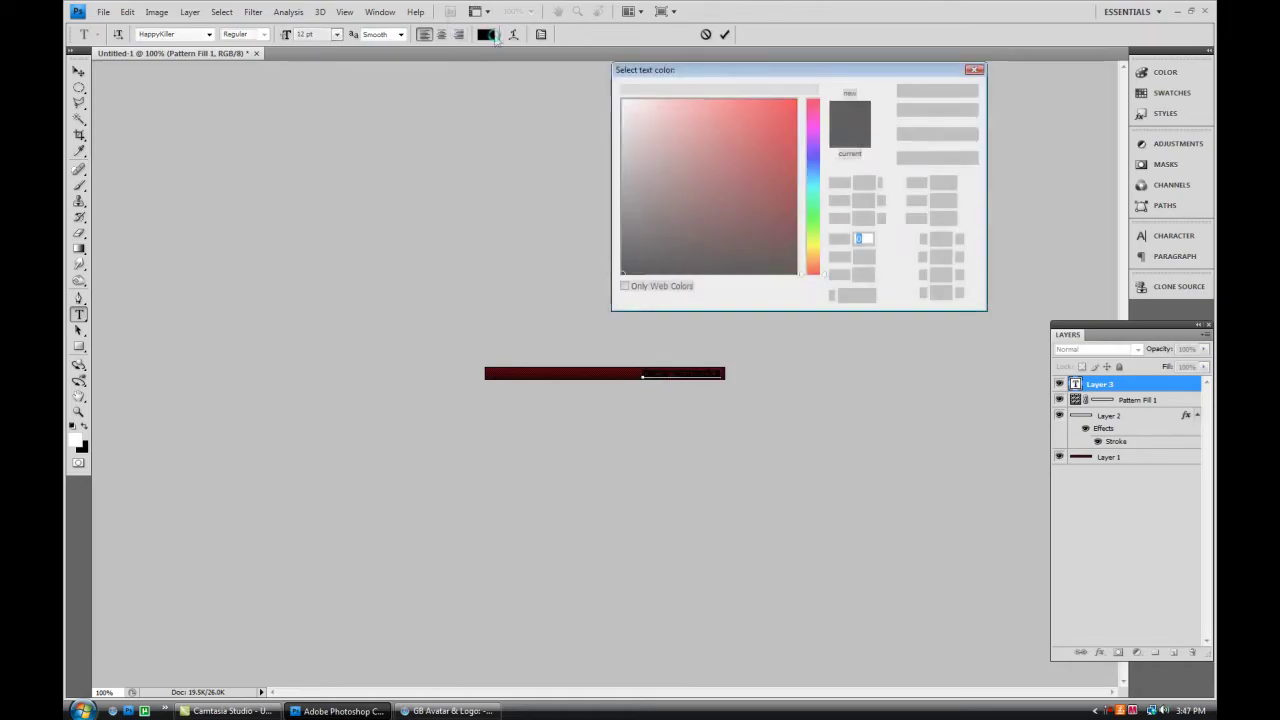
pyautogui.click(748, 183)
pyautogui.moveTo(748, 183); pyautogui.dragTo(322, 5)
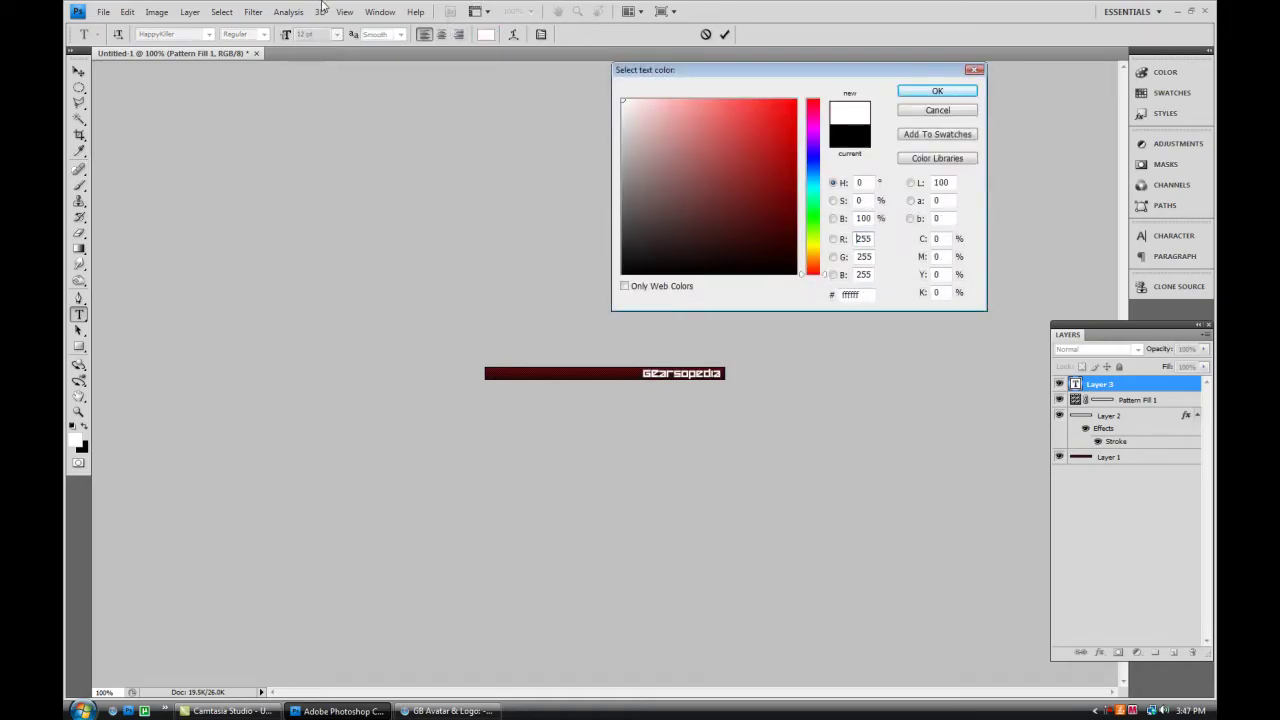
pyautogui.press('Return')
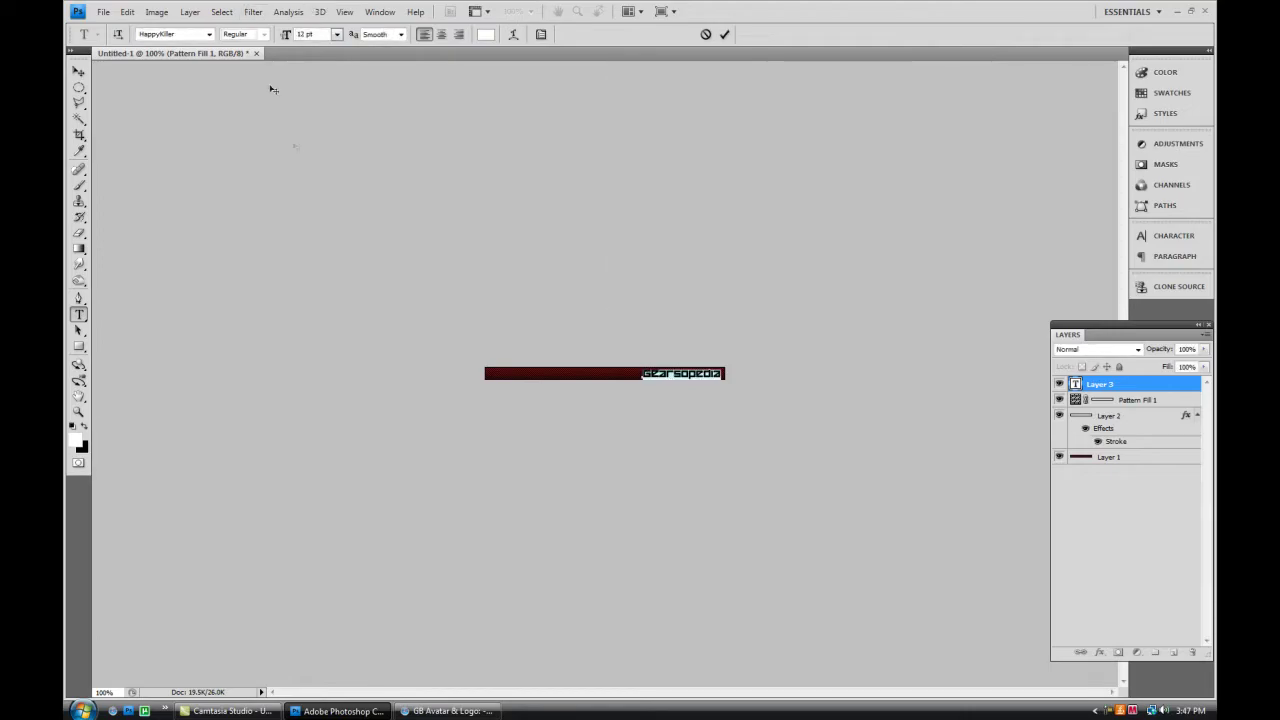
pyautogui.click(660, 373)
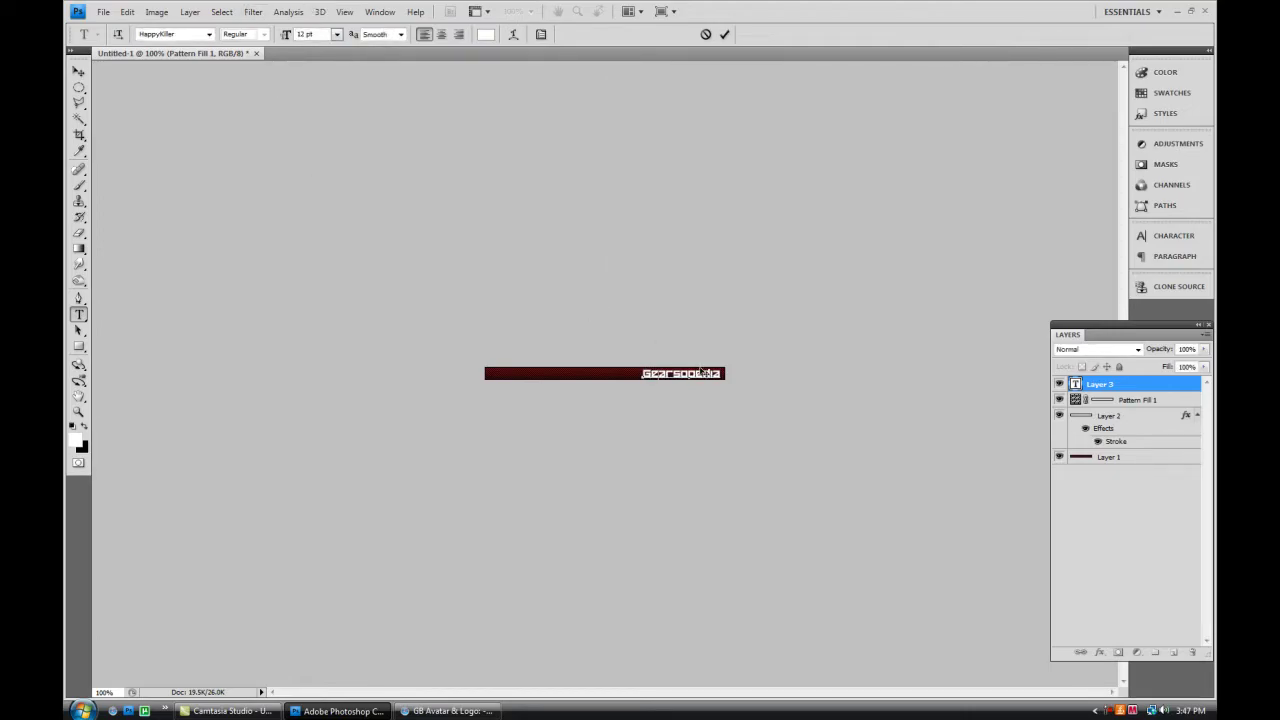
# Step: Apply a 2 px Stroke layer style to the Gearsopedia text layer
pyautogui.doubleClick(1155, 384)
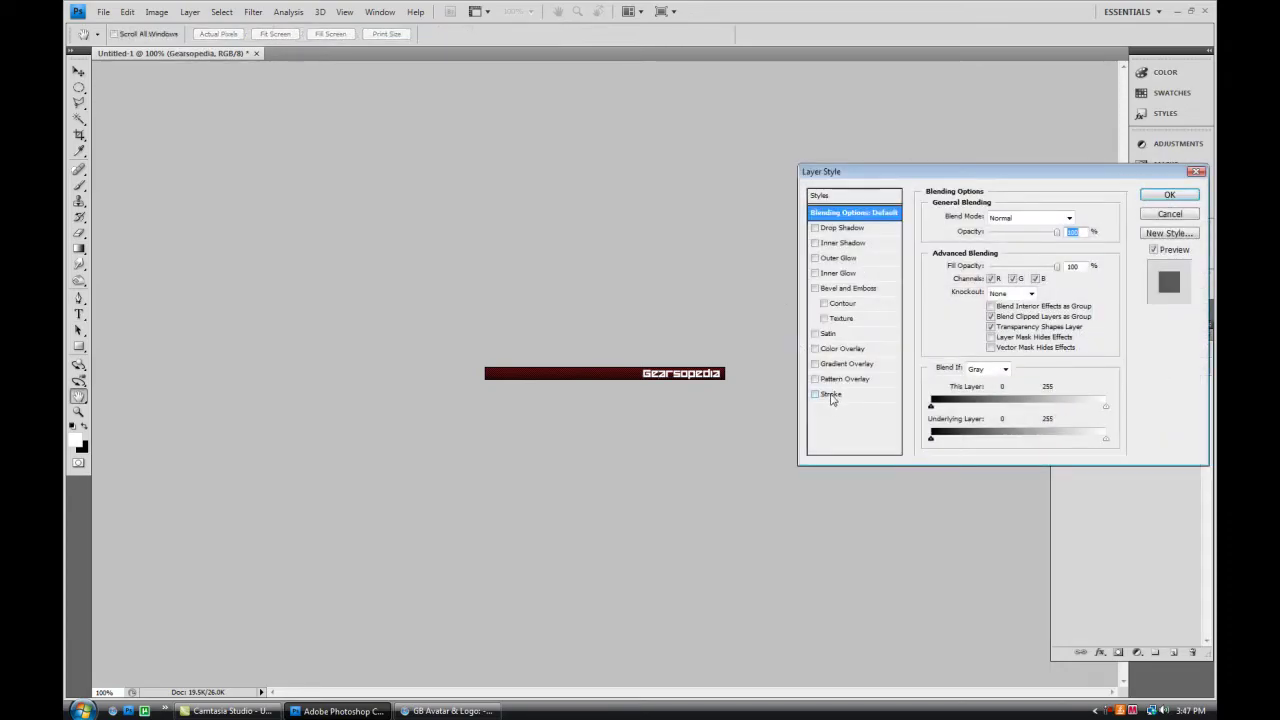
pyautogui.click(831, 396)
pyautogui.moveTo(979, 219); pyautogui.dragTo(954, 220)
pyautogui.write('2')
pyautogui.press('Return')
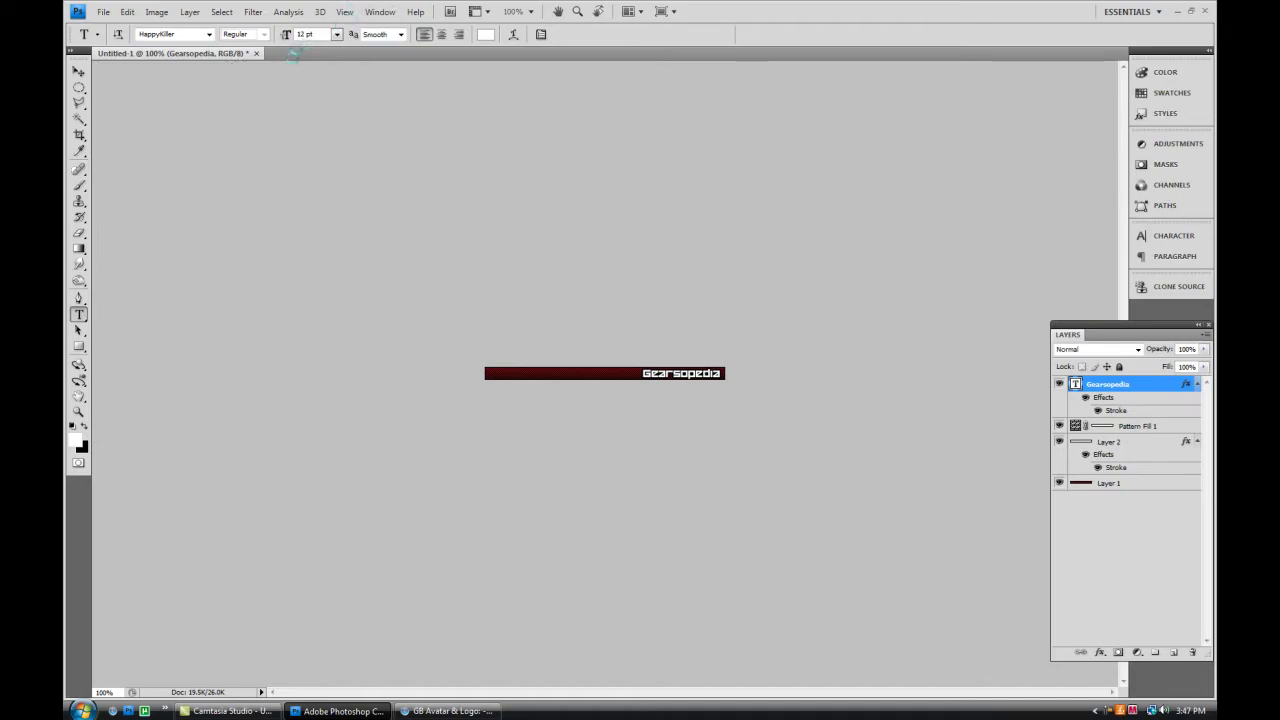
# Step: Open the gears omen image from the Renders folder
pyautogui.hotkey('ctrl', 'o')
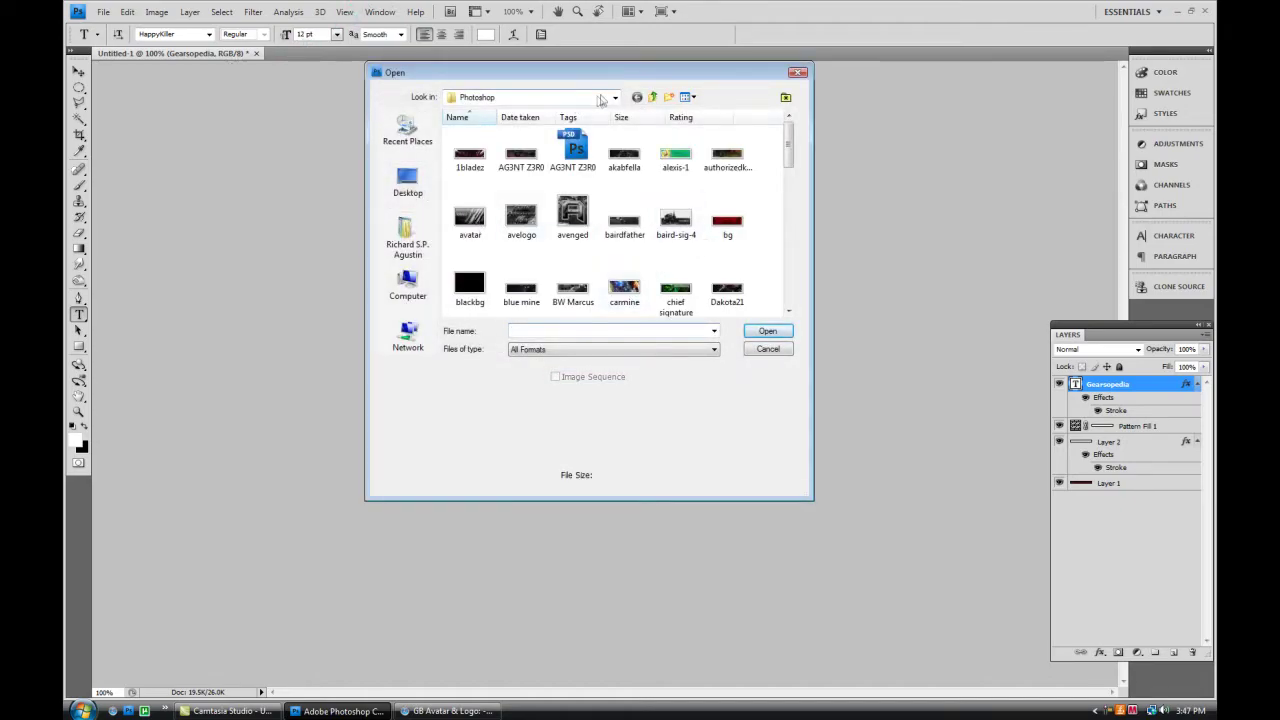
pyautogui.click(615, 98)
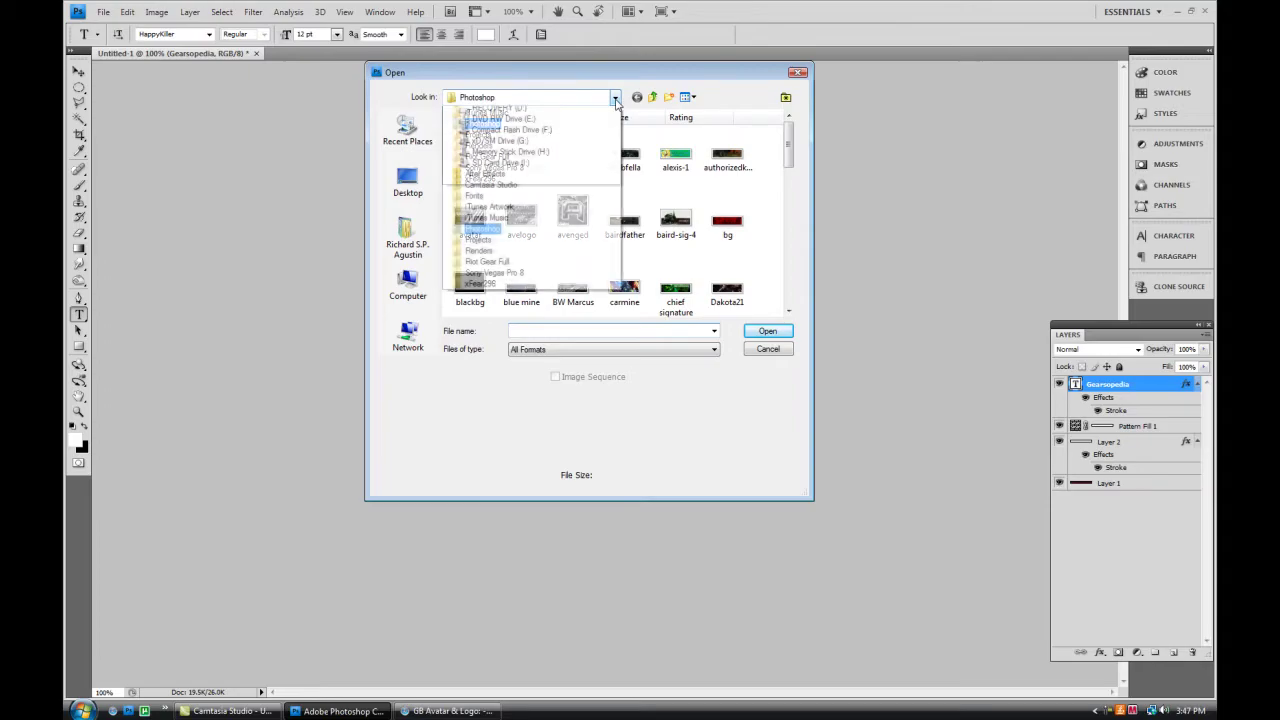
pyautogui.click(615, 98)
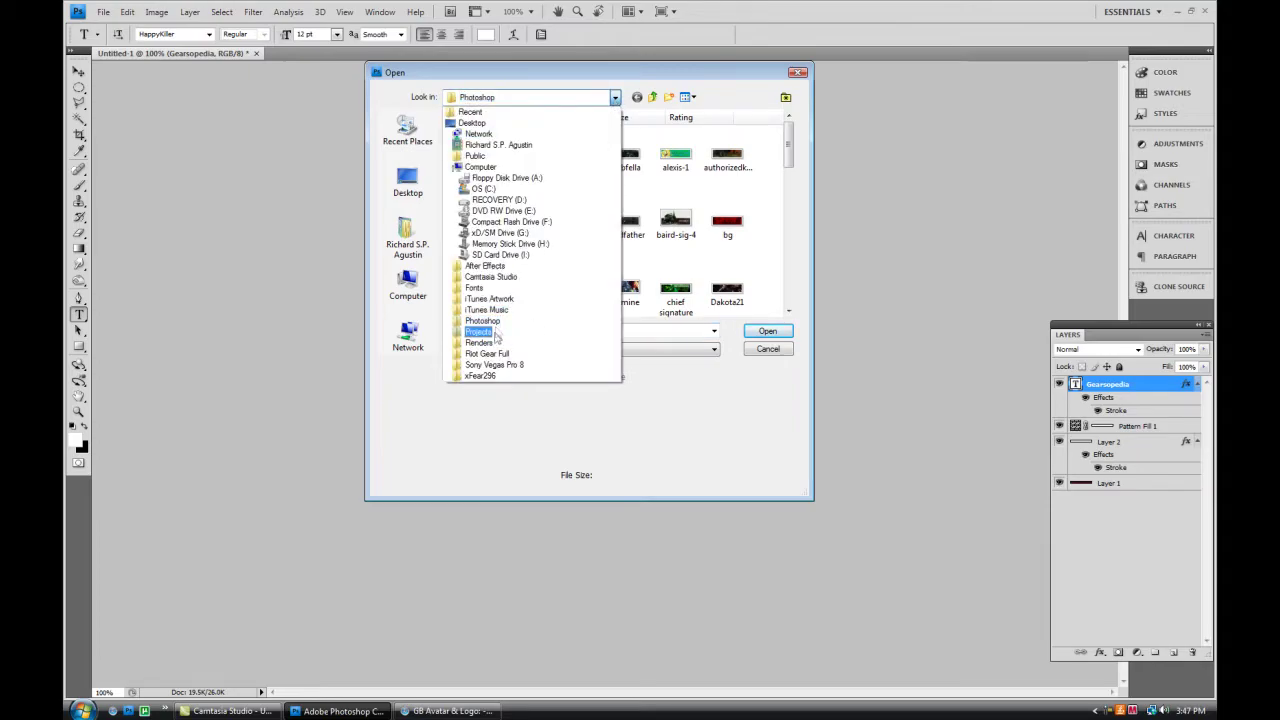
pyautogui.click(490, 343)
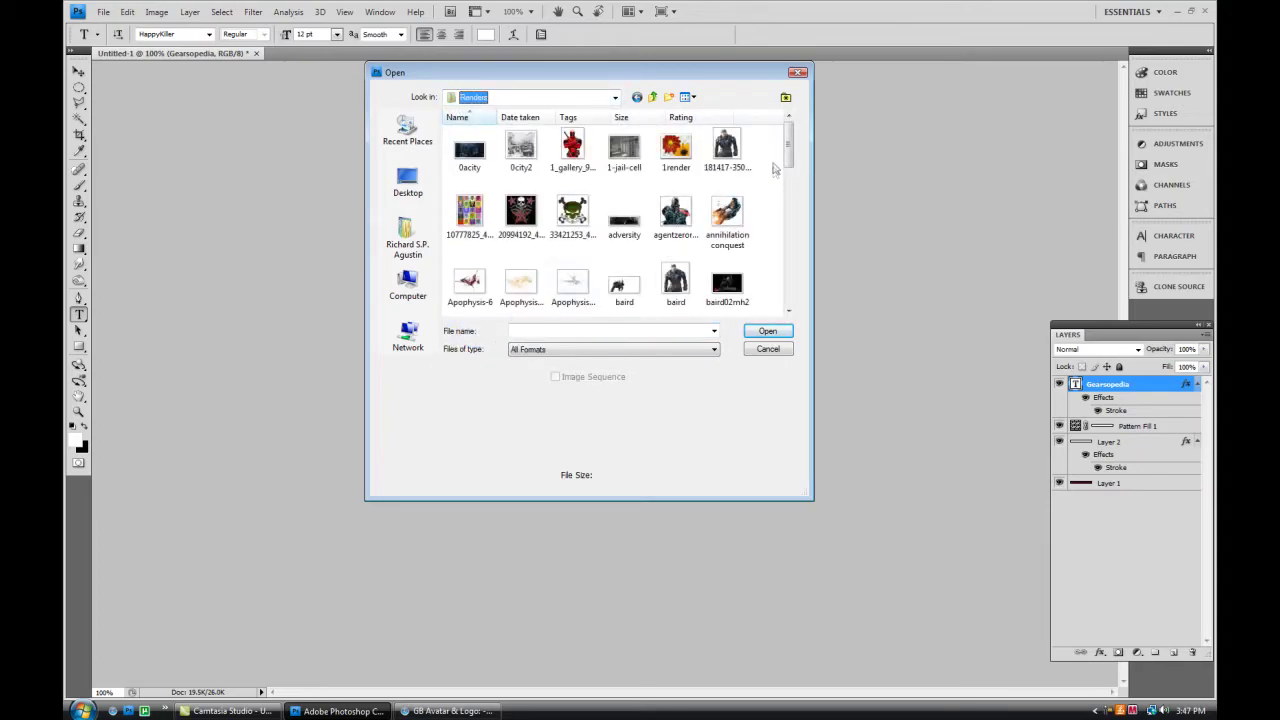
pyautogui.moveTo(788, 158); pyautogui.dragTo(788, 208)
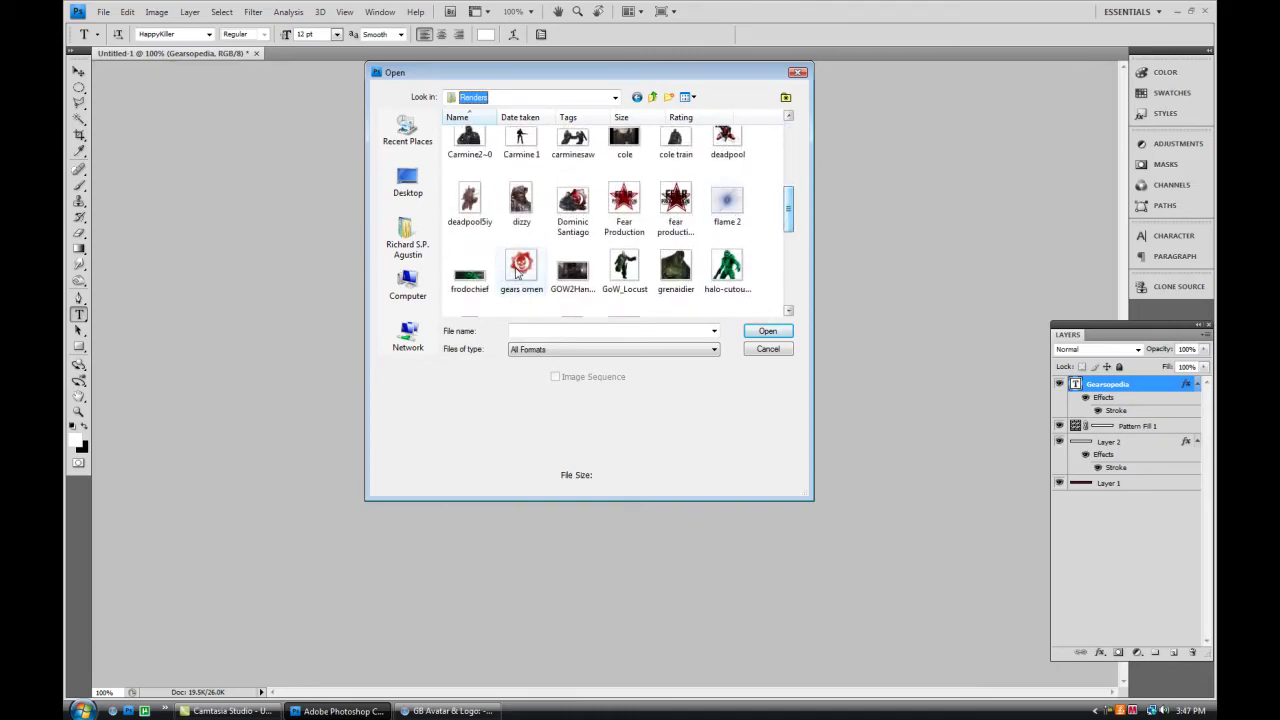
pyautogui.click(518, 268)
pyautogui.click(760, 337)
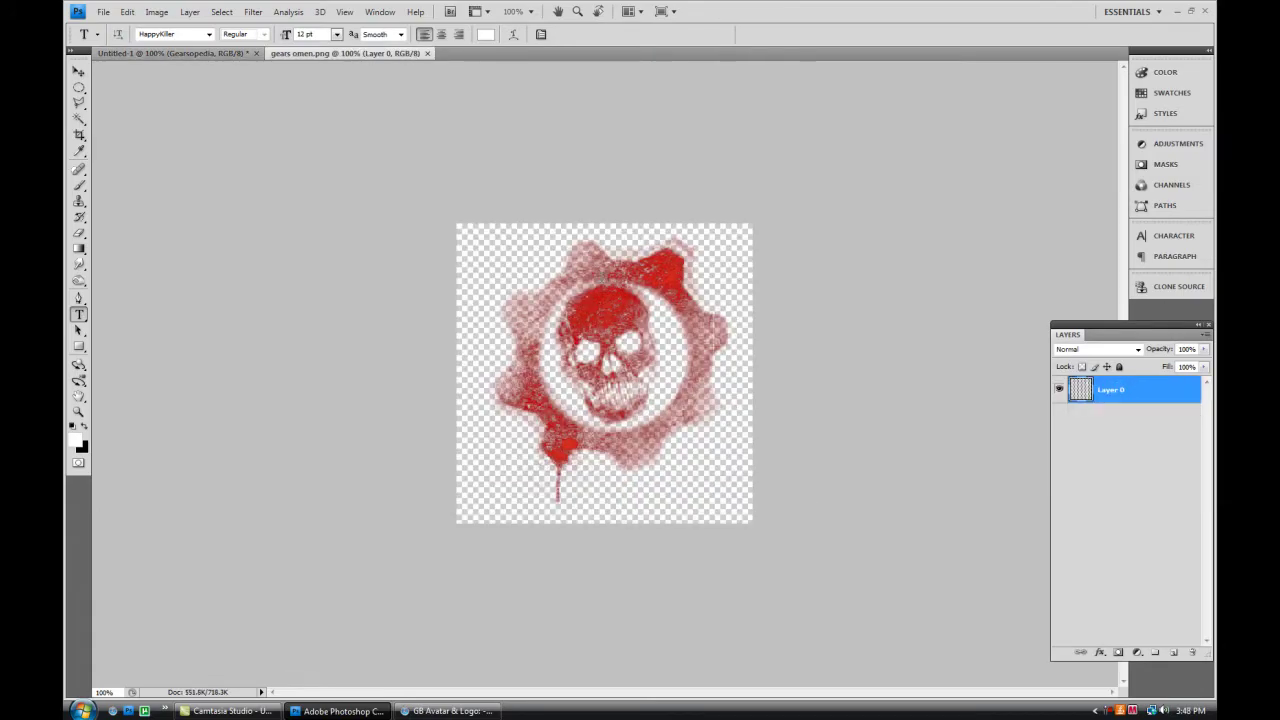
# Step: Float the gears omen image, copy its skull emblem onto the bar and place the new layer directly above Layer 1
pyautogui.click(79, 72)
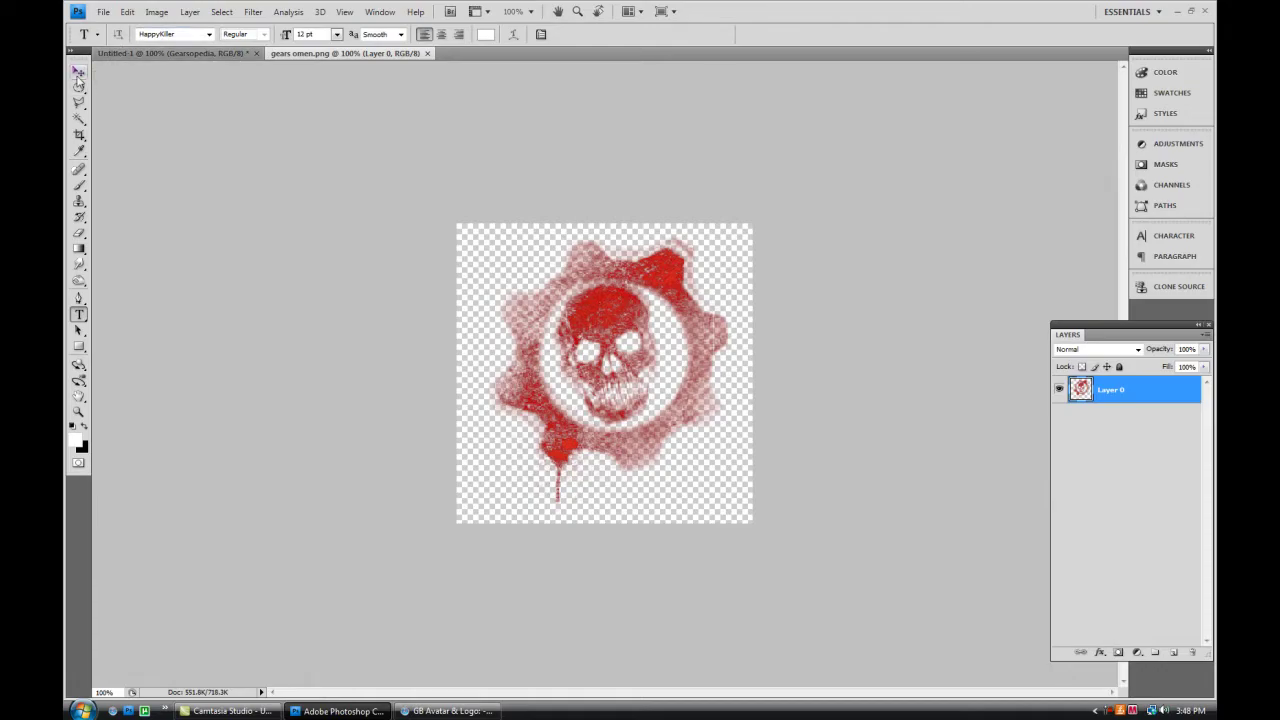
pyautogui.moveTo(308, 58); pyautogui.dragTo(271, 134)
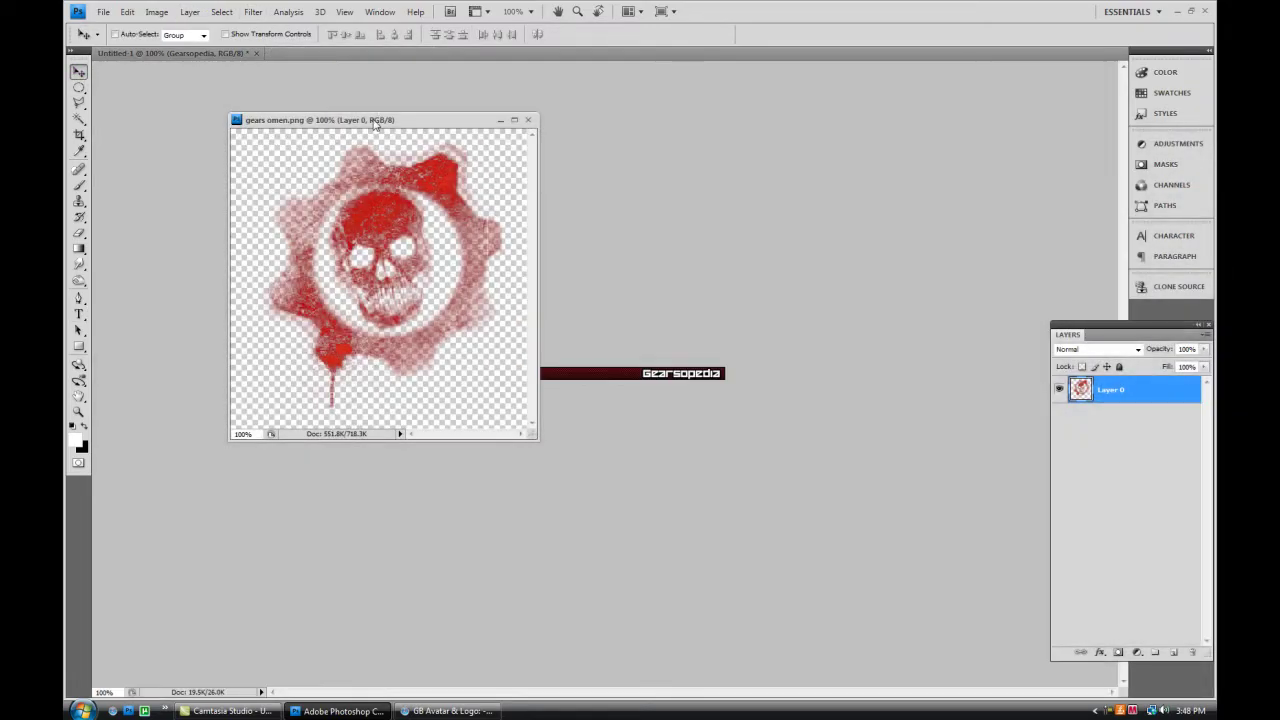
pyautogui.moveTo(375, 120); pyautogui.dragTo(265, 78)
pyautogui.moveTo(268, 240); pyautogui.dragTo(610, 378)
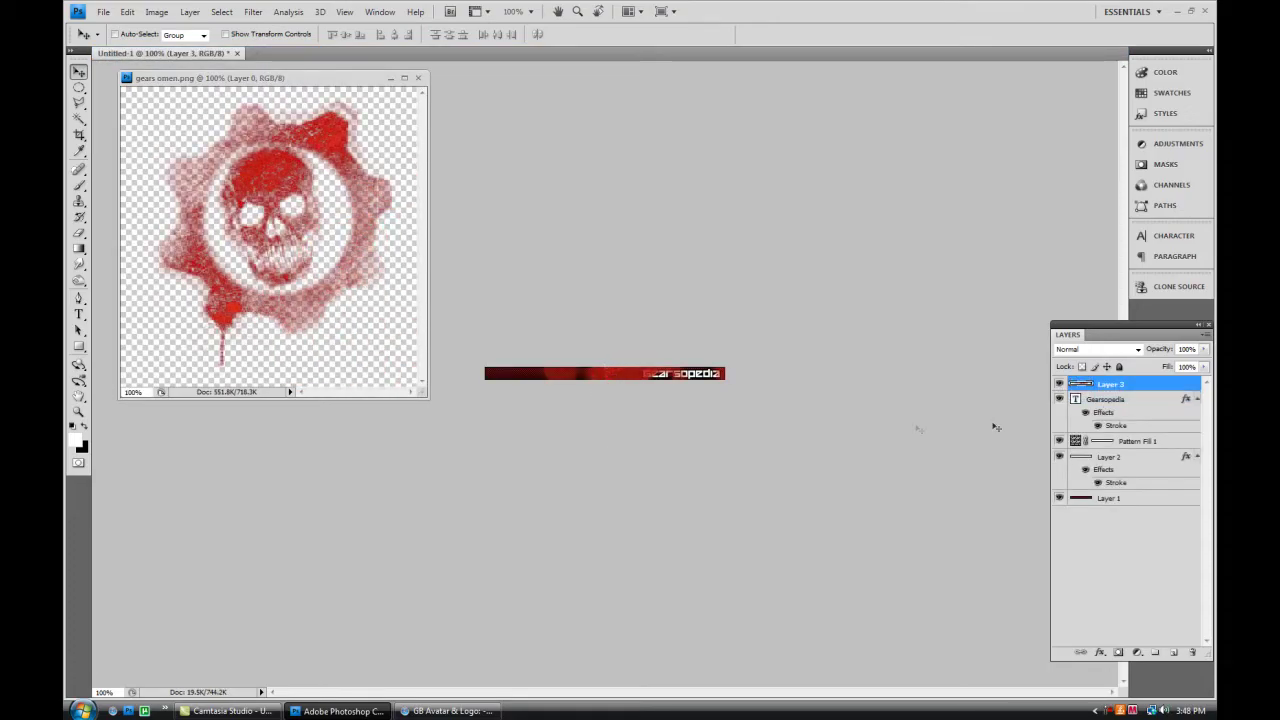
pyautogui.moveTo(1160, 390); pyautogui.dragTo(1172, 490)
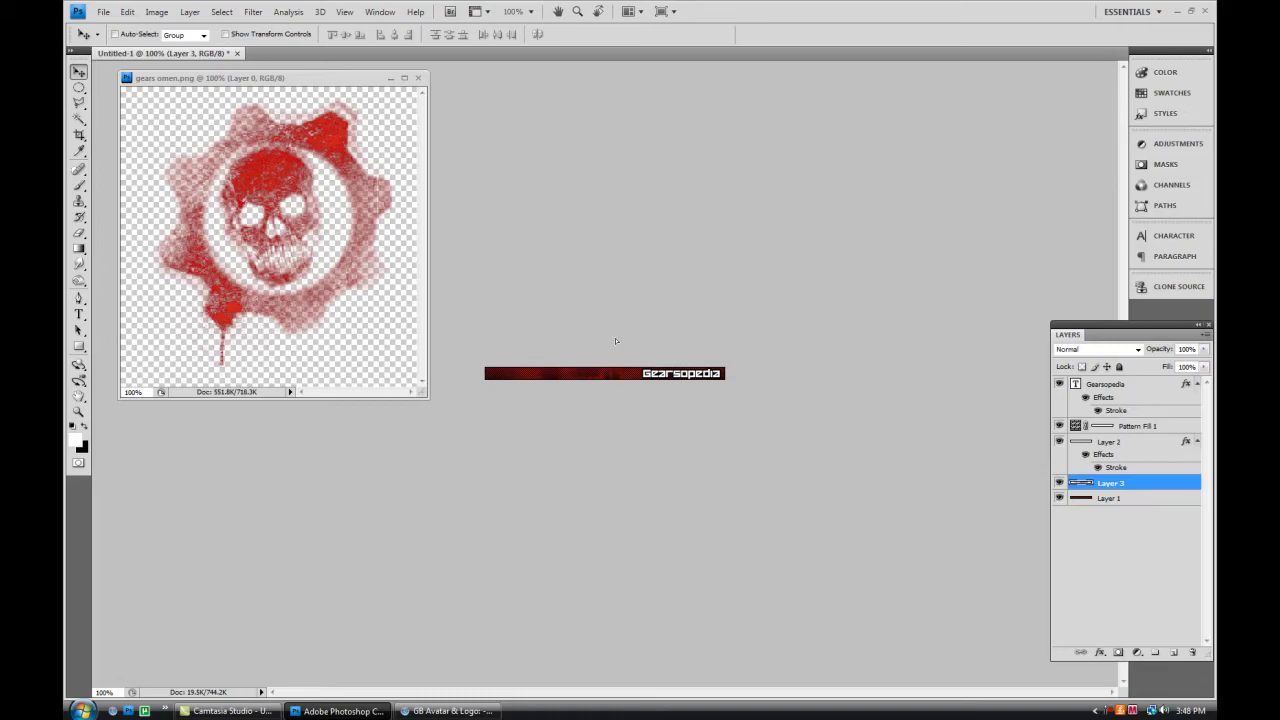
# Step: Apply the Dark Strokes filter to the emblem on Layer 3 with balance 5, black intensity 6 and white intensity 2
pyautogui.click(253, 11)
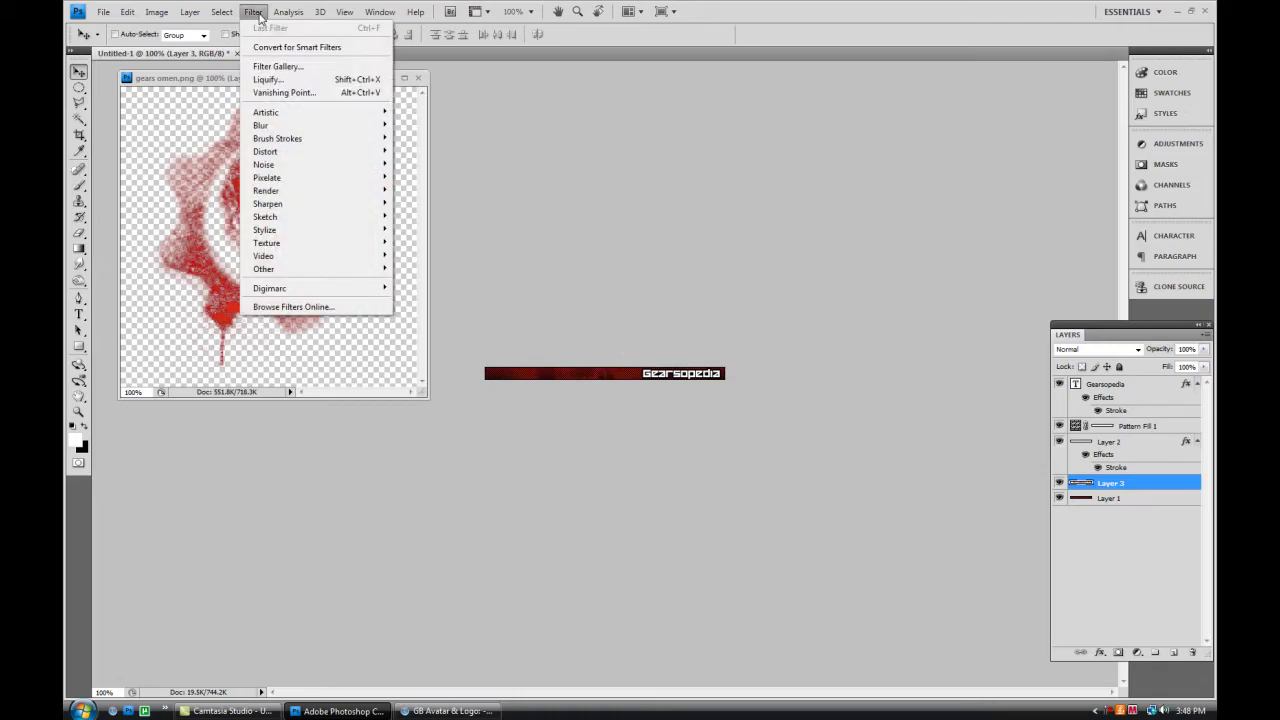
pyautogui.moveTo(273, 131)
pyautogui.moveTo(320, 141)
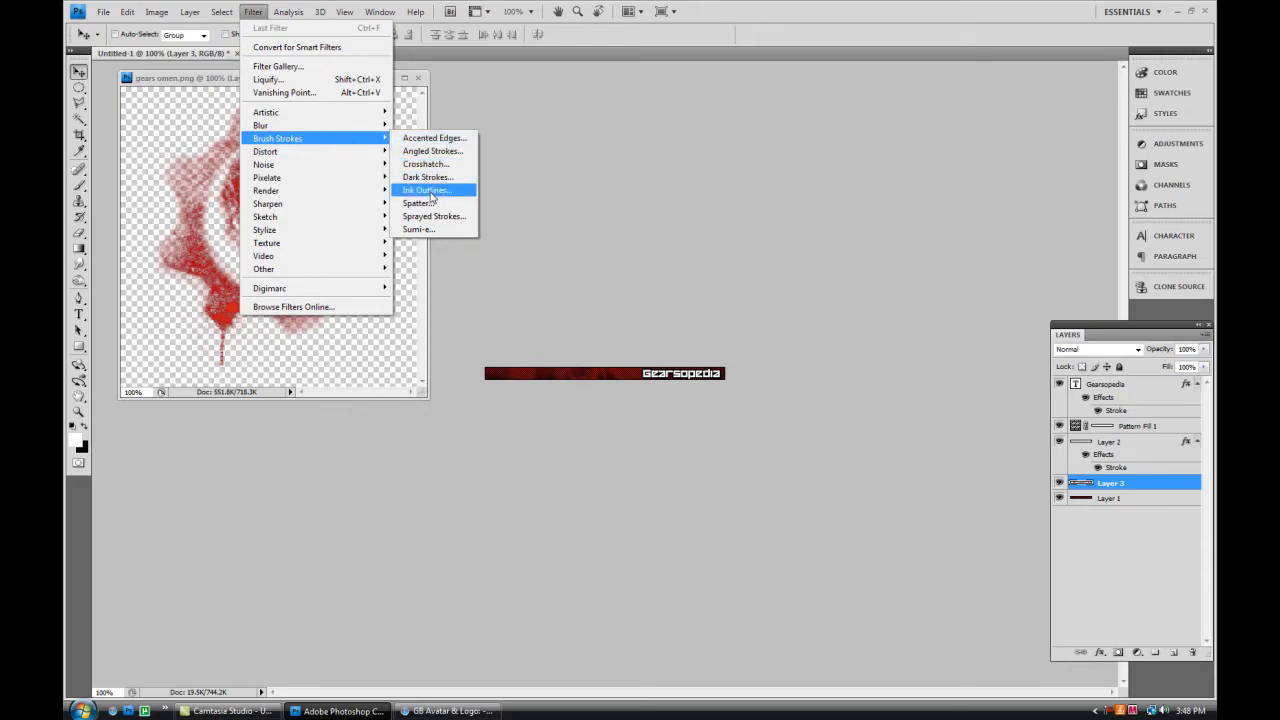
pyautogui.click(427, 177)
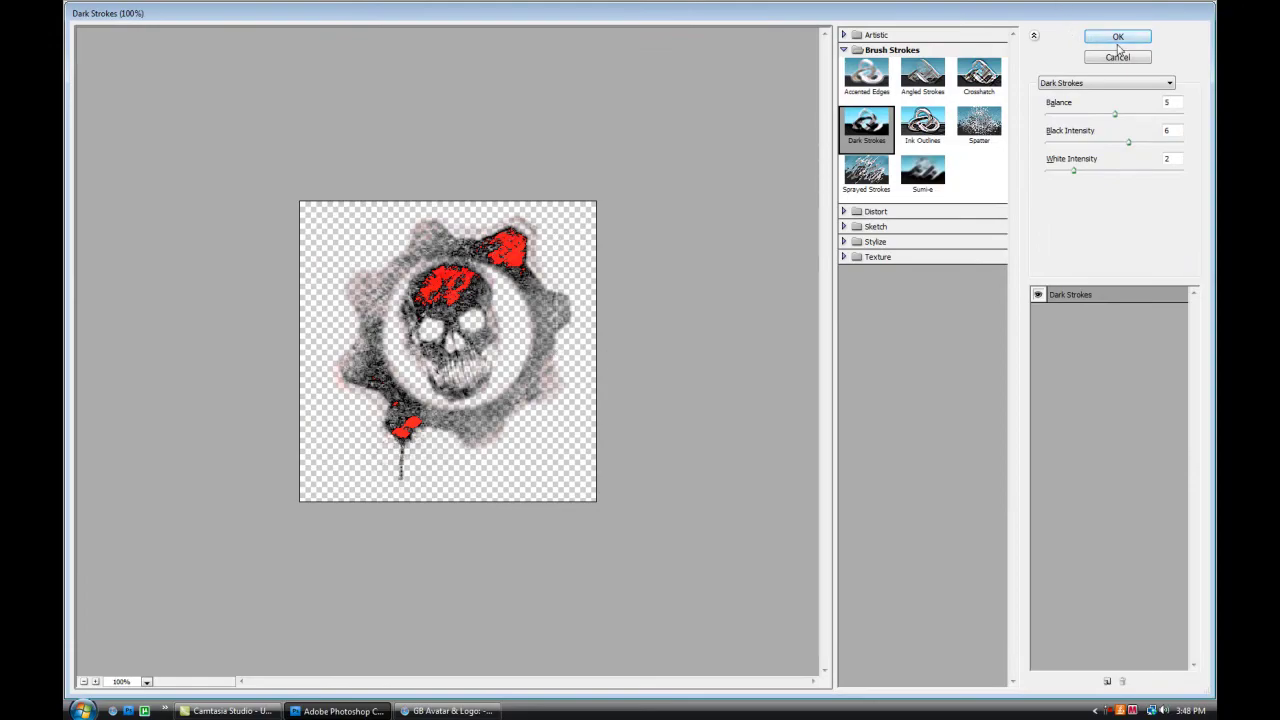
pyautogui.click(1119, 40)
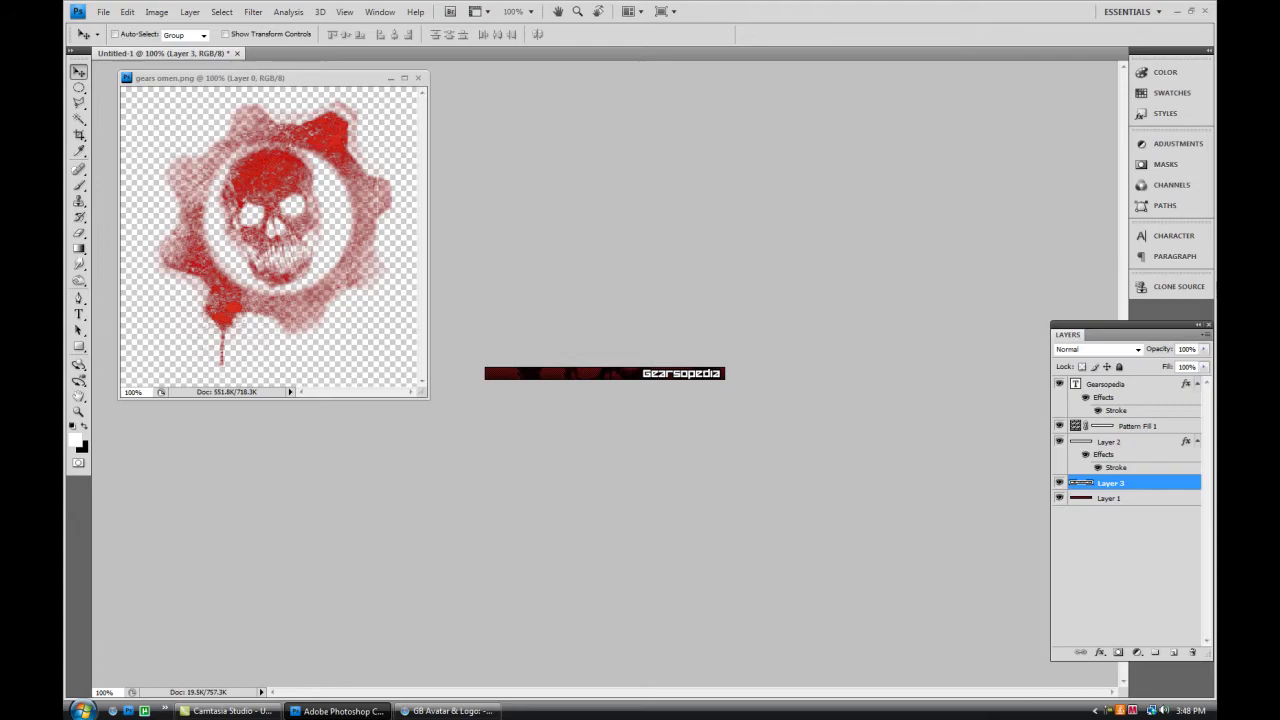
# Step: Set Layer 3's blend mode to Overlay and close the gears omen image
pyautogui.click(1138, 349)
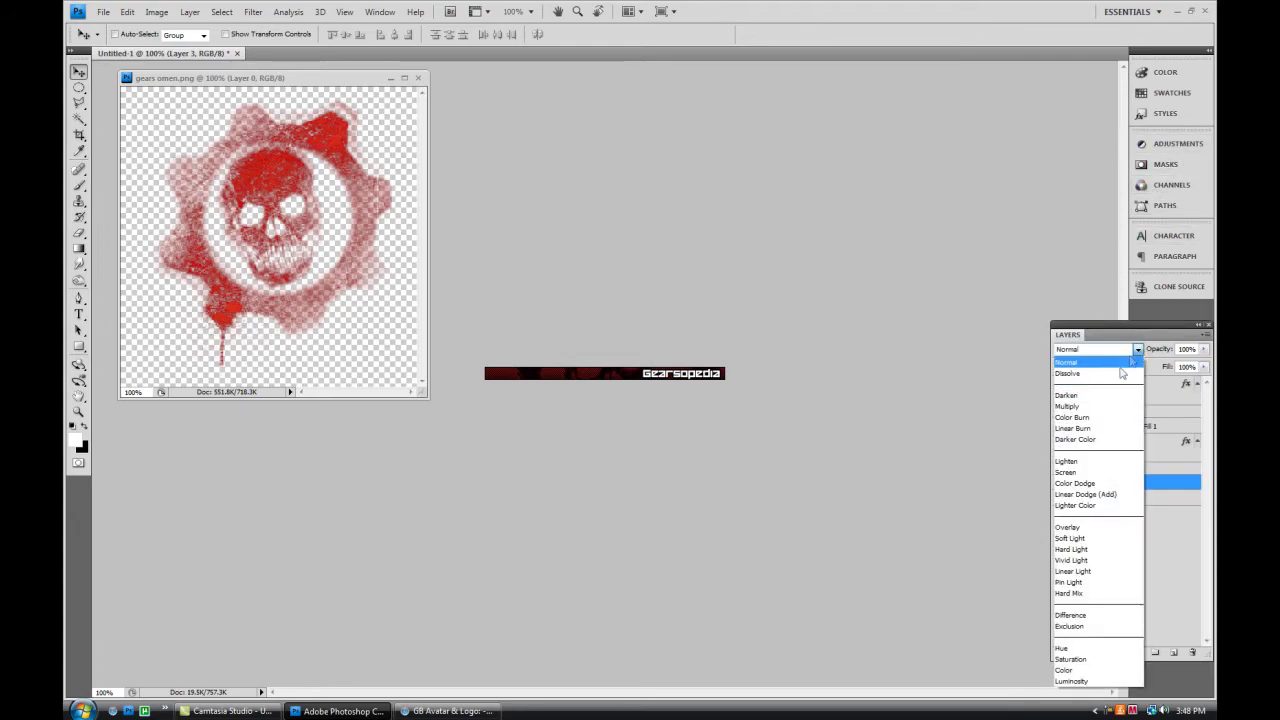
pyautogui.click(1091, 528)
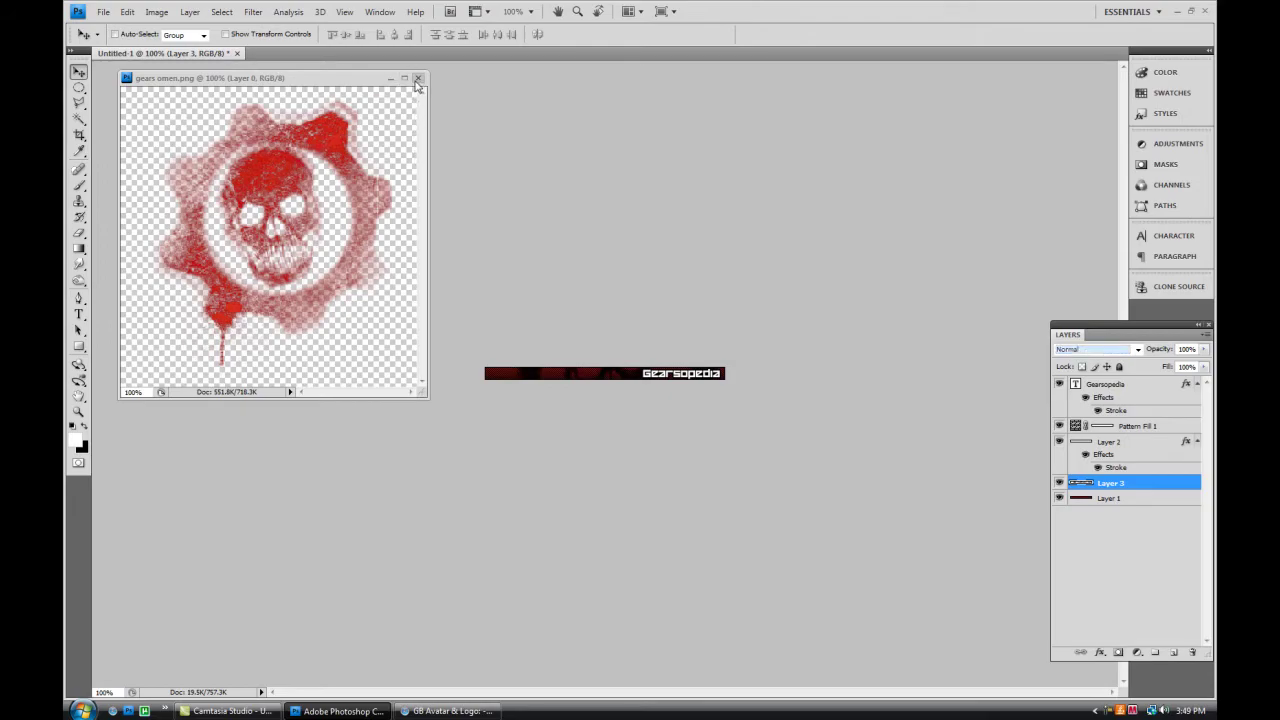
pyautogui.click(418, 78)
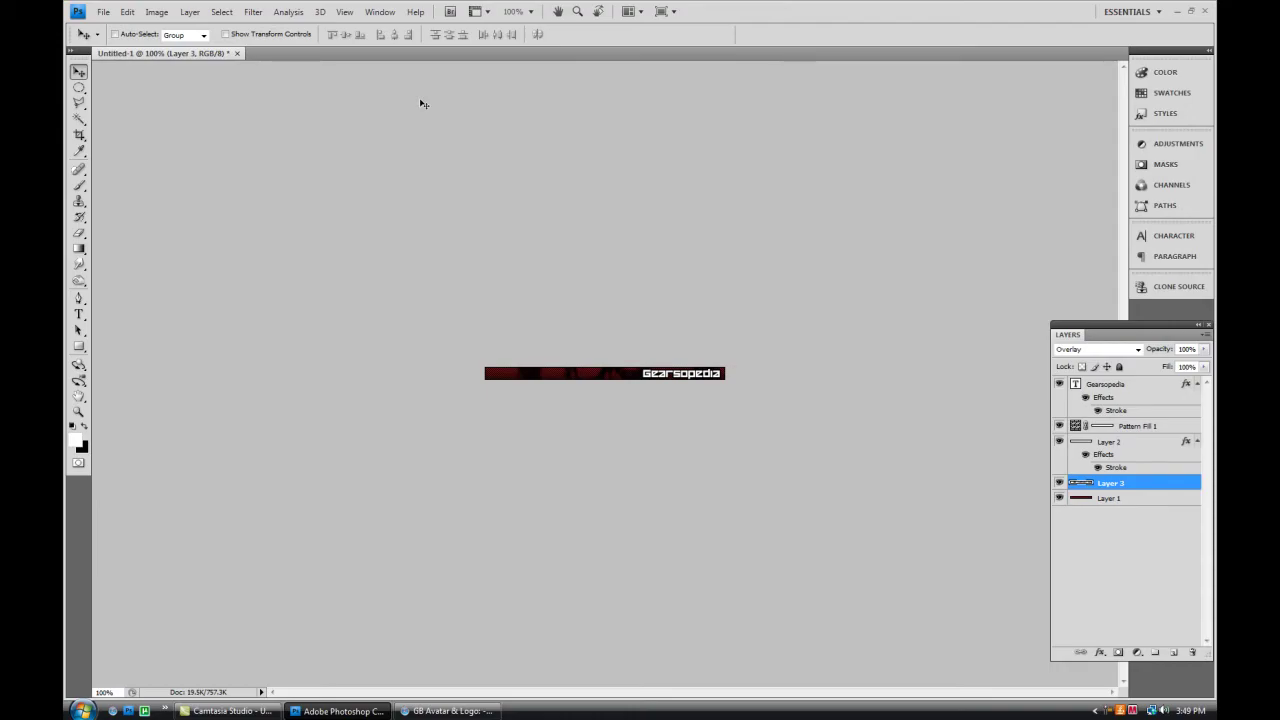
# Step: Enlarge the canvas height to 60 pixels, keeping the bar anchored in the centre
pyautogui.click(127, 12)
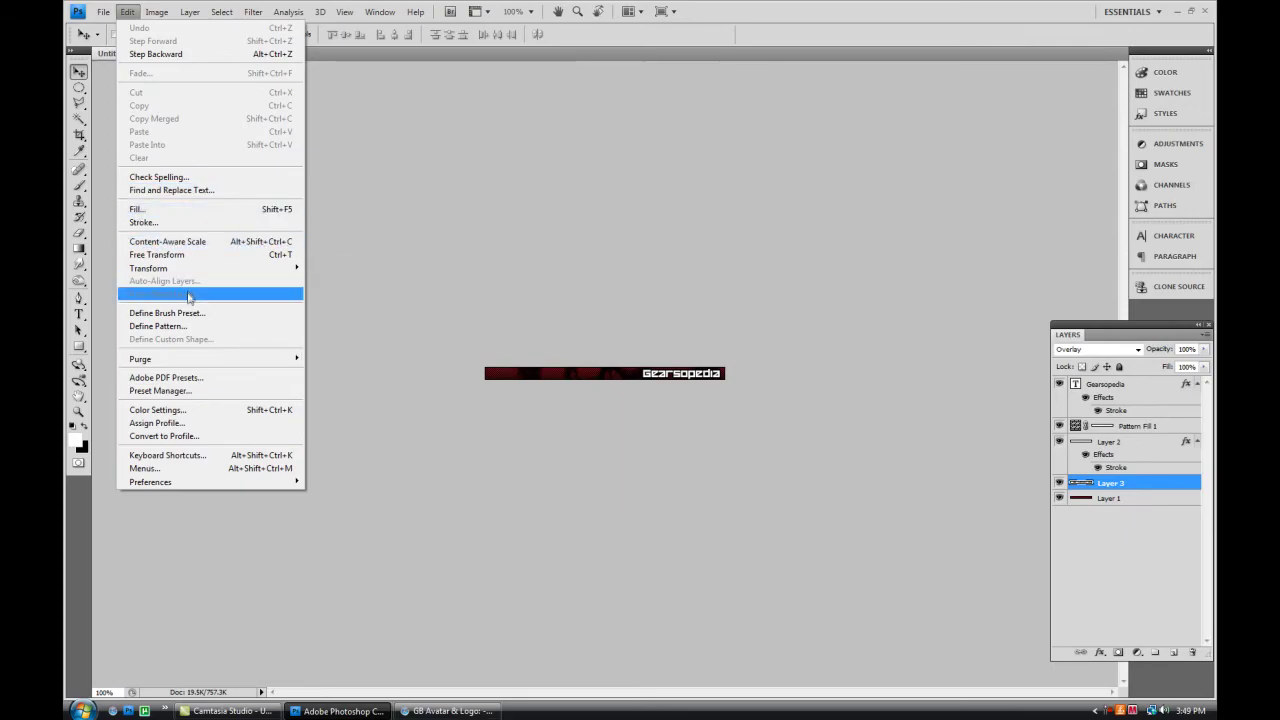
pyautogui.moveTo(163, 14)
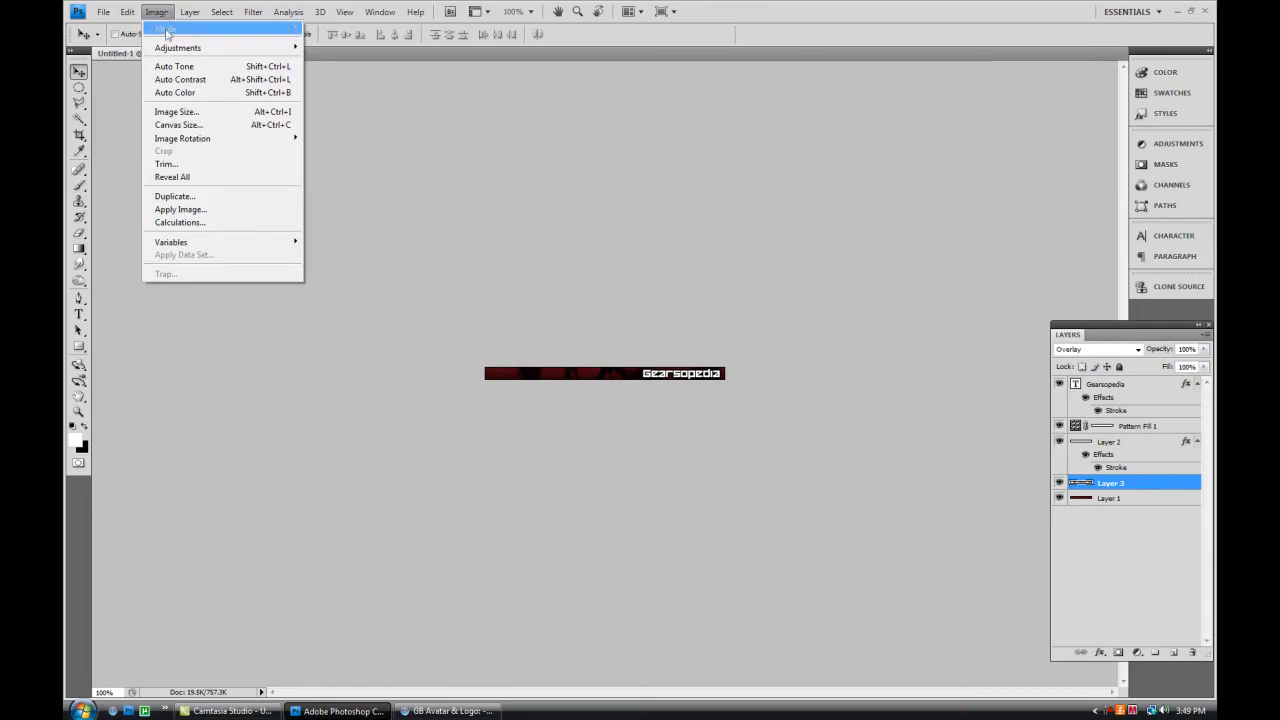
pyautogui.click(185, 125)
pyautogui.click(412, 260)
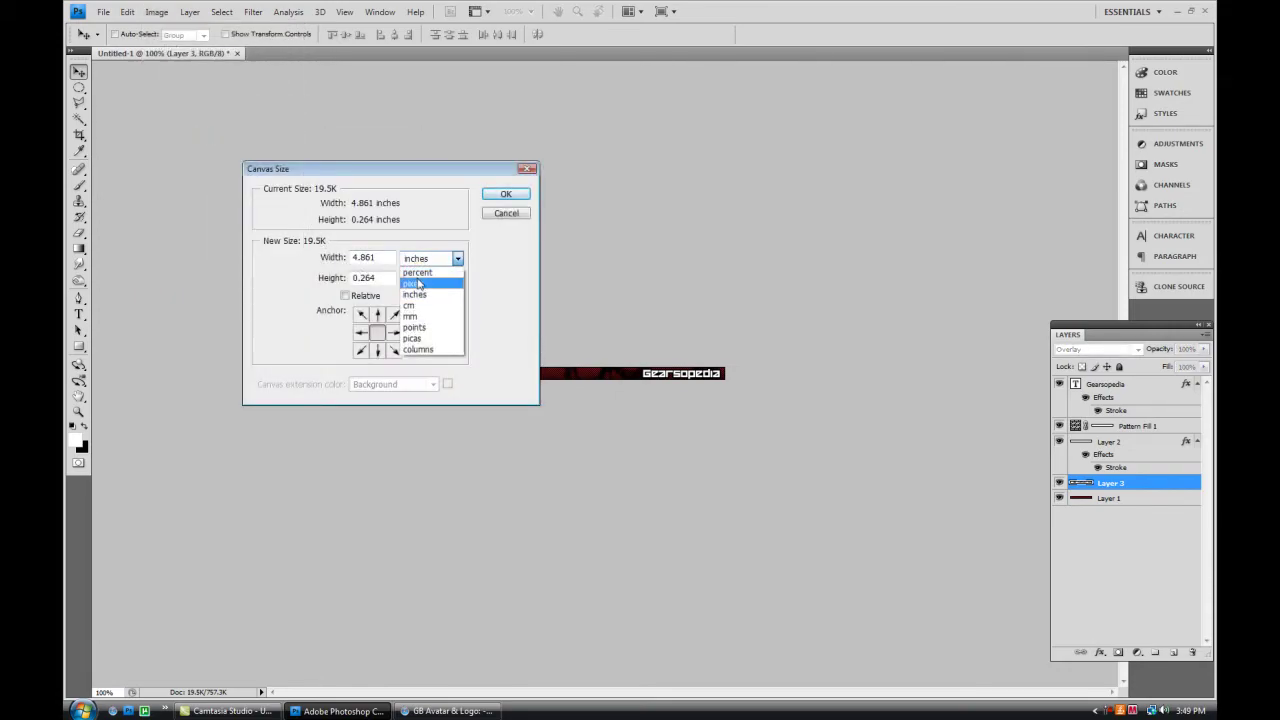
pyautogui.click(420, 283)
pyautogui.moveTo(370, 278); pyautogui.dragTo(301, 270)
pyautogui.write('60')
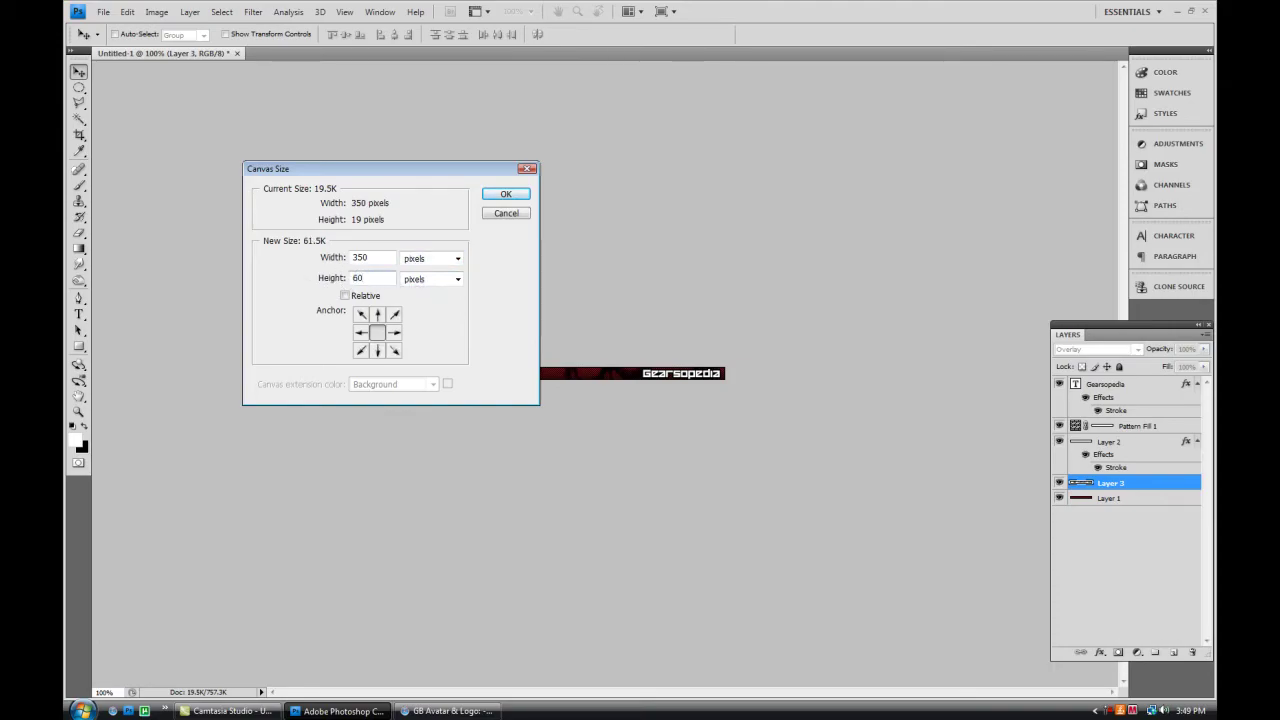
pyautogui.press('Return')
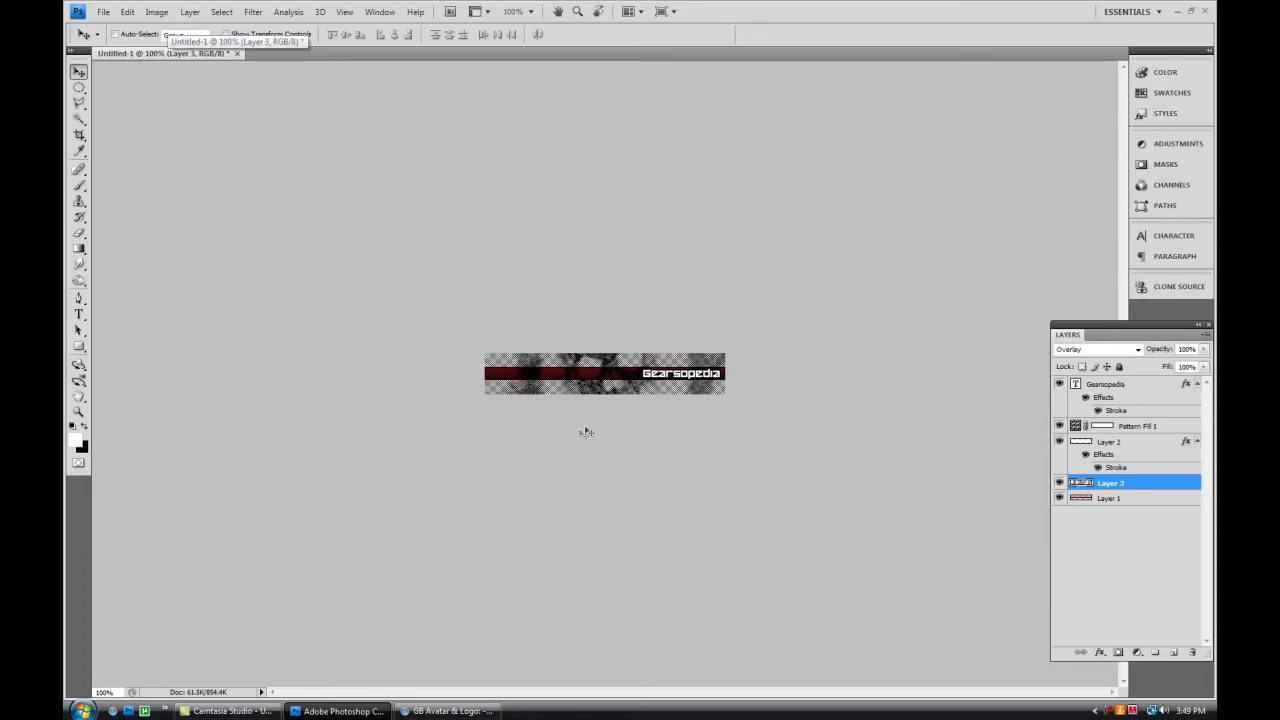
# Step: On Layer 3, select the bar area with a rectangular marquee, invert the selection and cut the emblem parts outside the bar
pyautogui.click(1175, 430)
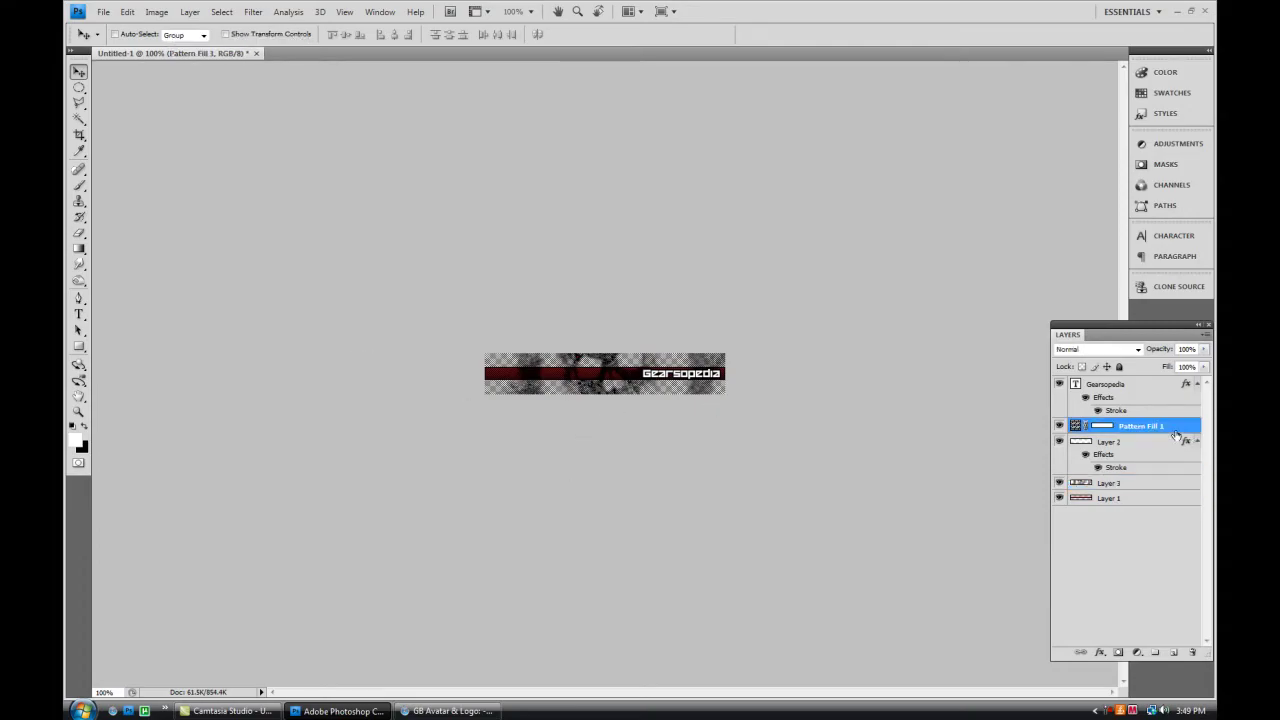
pyautogui.click(1157, 501)
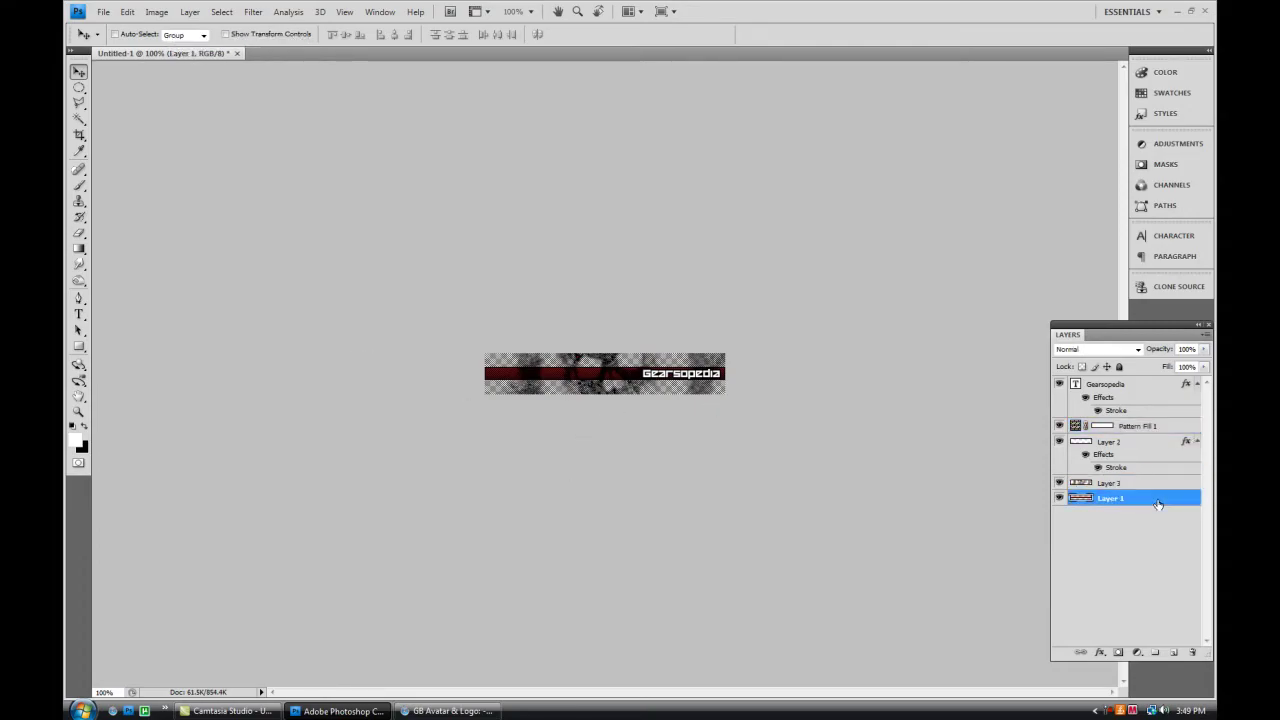
pyautogui.click(1150, 484)
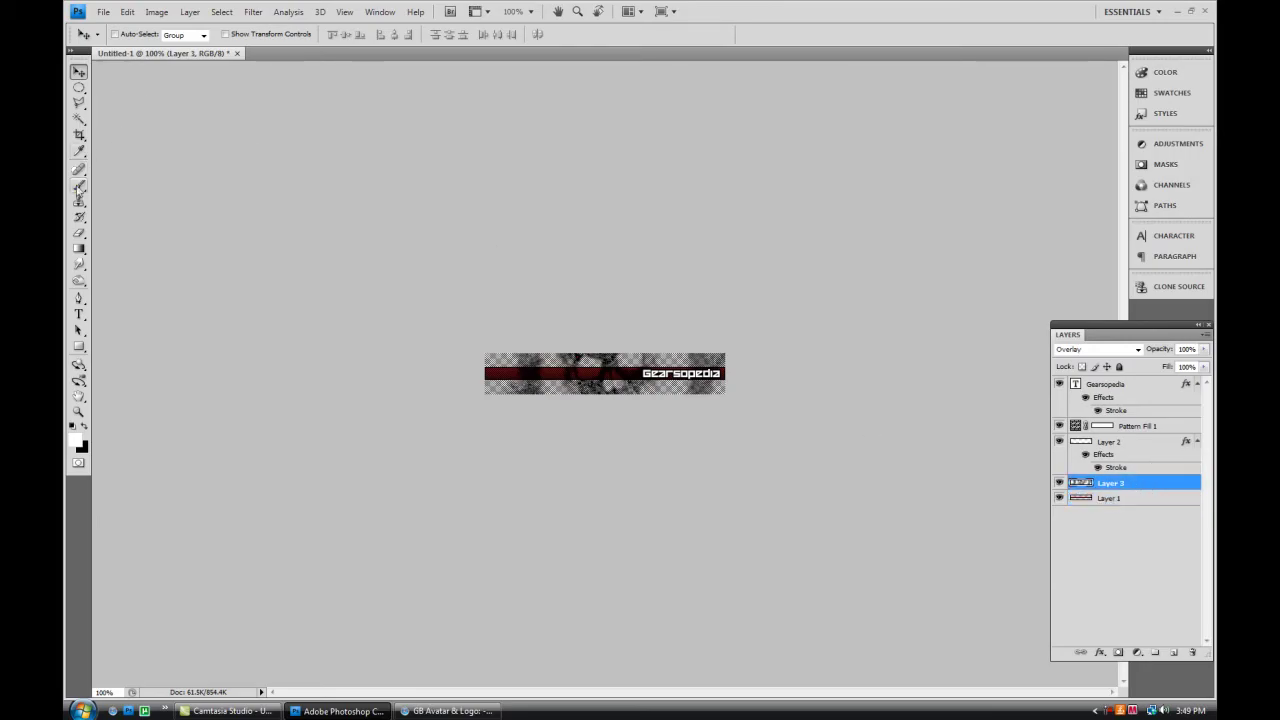
pyautogui.click(79, 88)
pyautogui.click(115, 88)
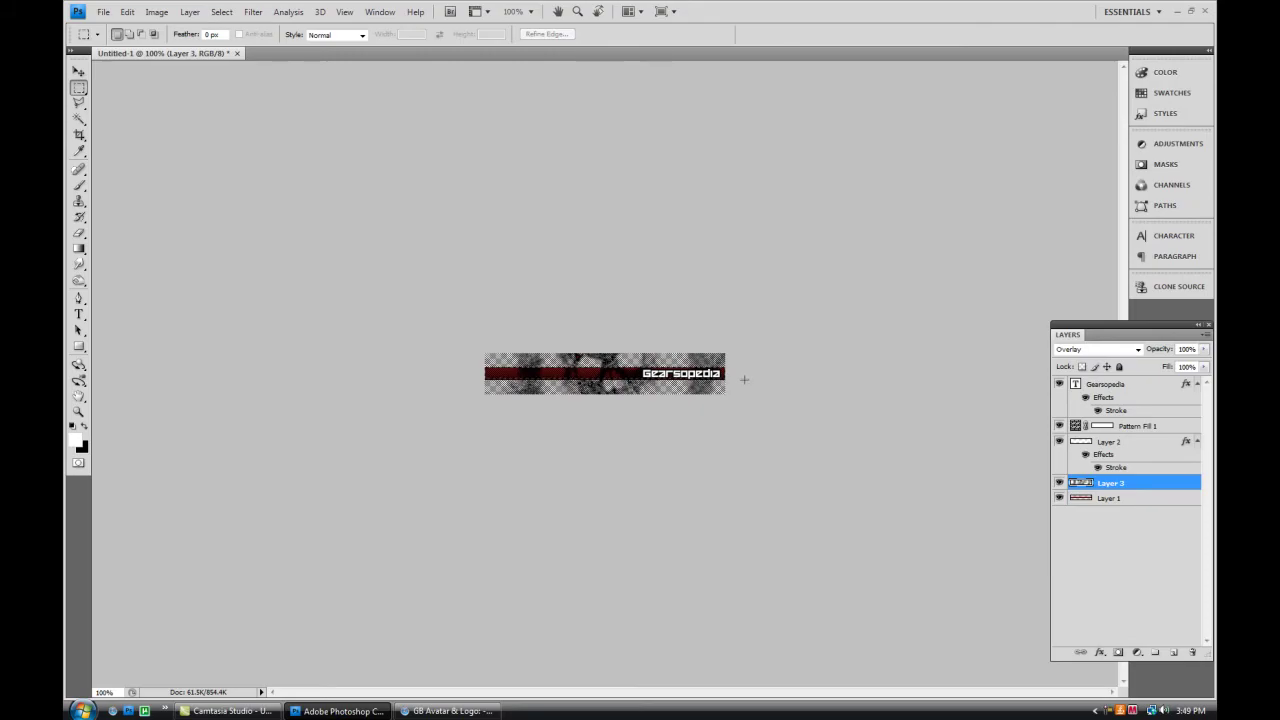
pyautogui.hotkey('ctrl', 'a')
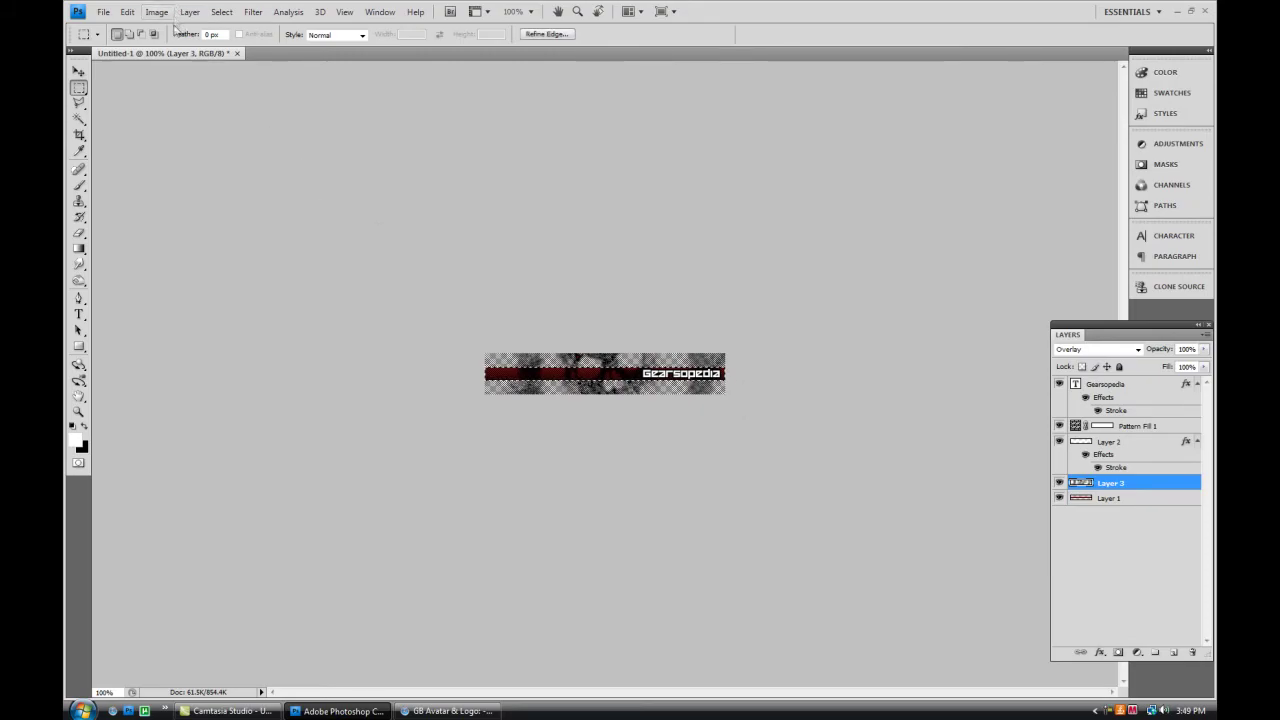
pyautogui.click(221, 11)
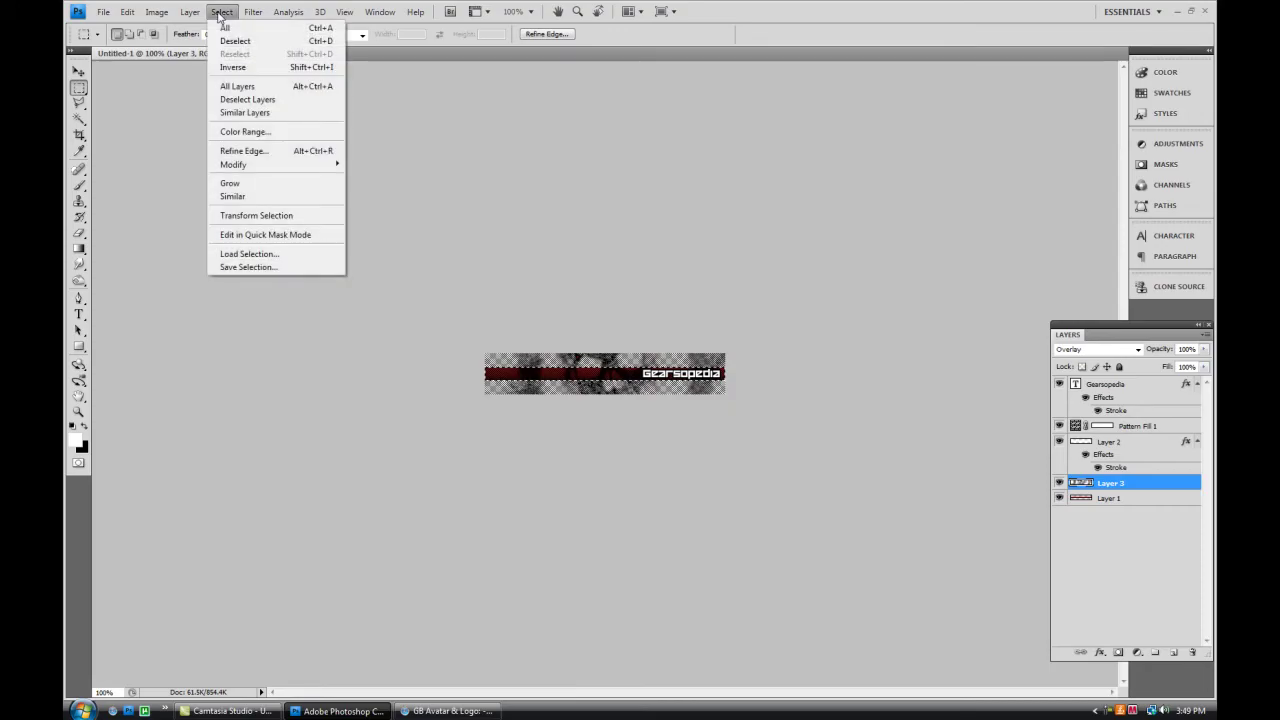
pyautogui.click(245, 66)
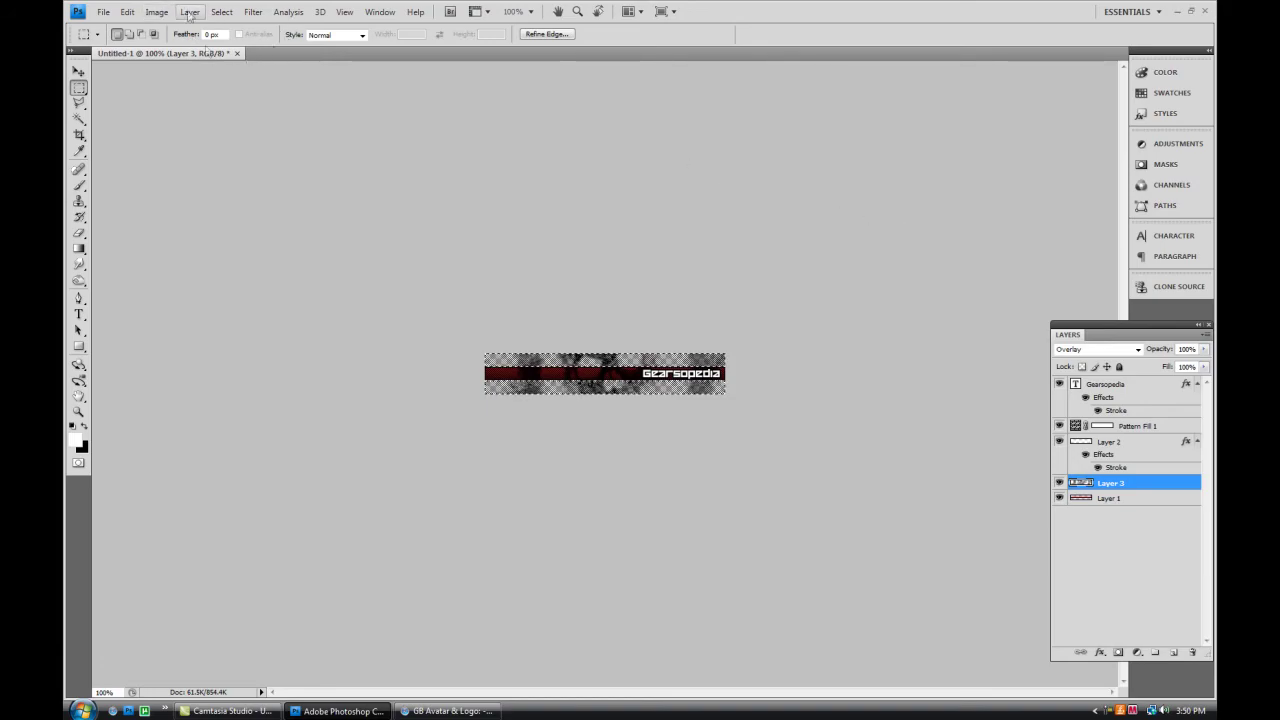
pyautogui.click(127, 12)
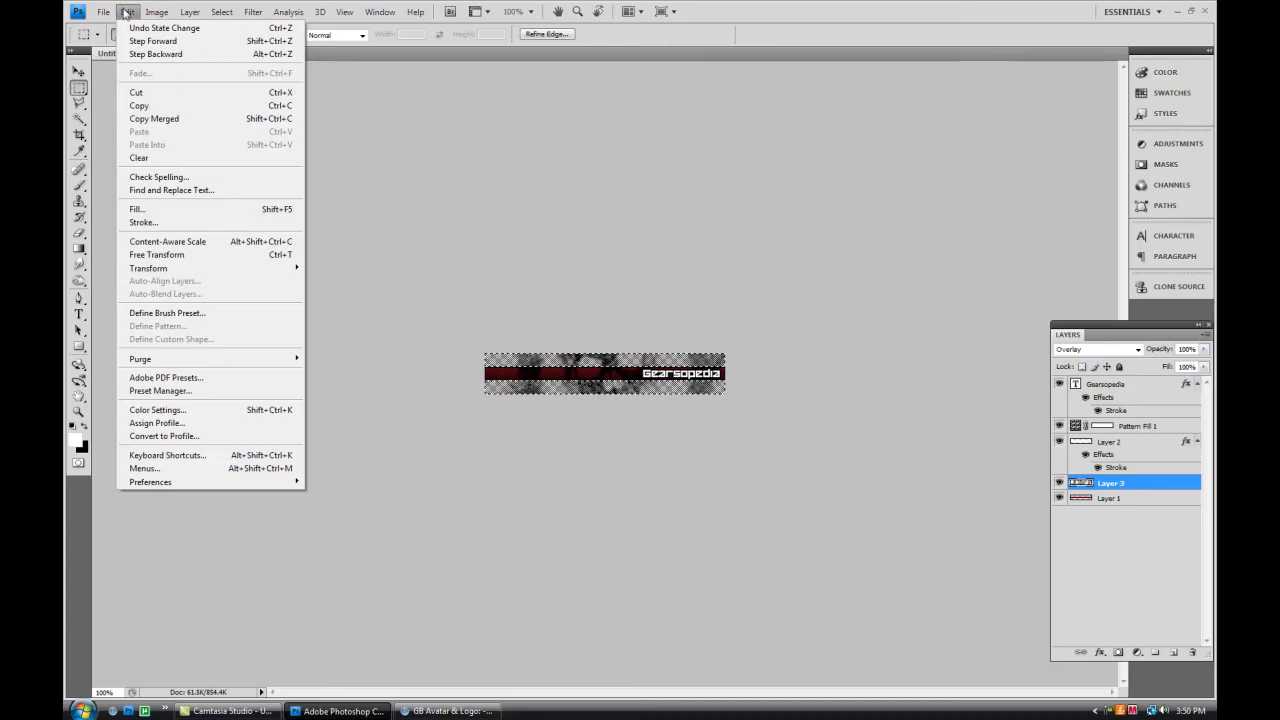
pyautogui.click(185, 92)
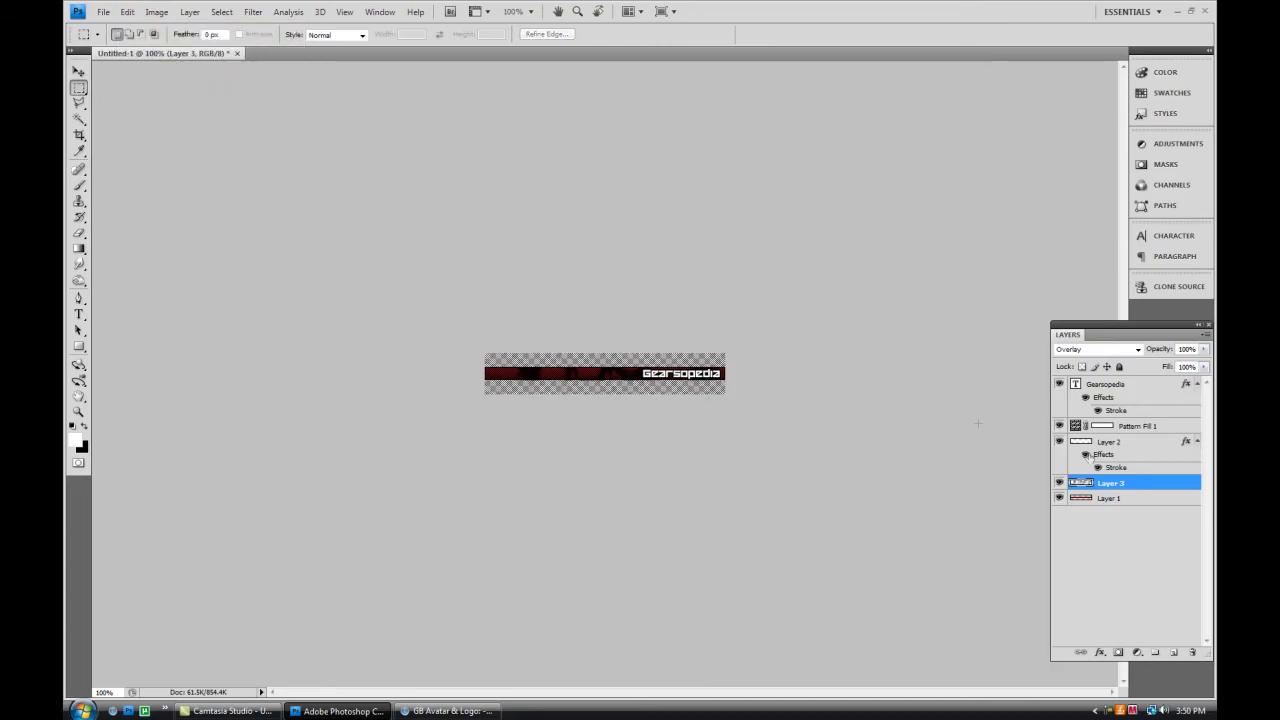
# Step: On the Pattern Fill 1 layer, select the area outside the bar by inverting a bar selection and try to delete its pattern
pyautogui.click(1189, 428)
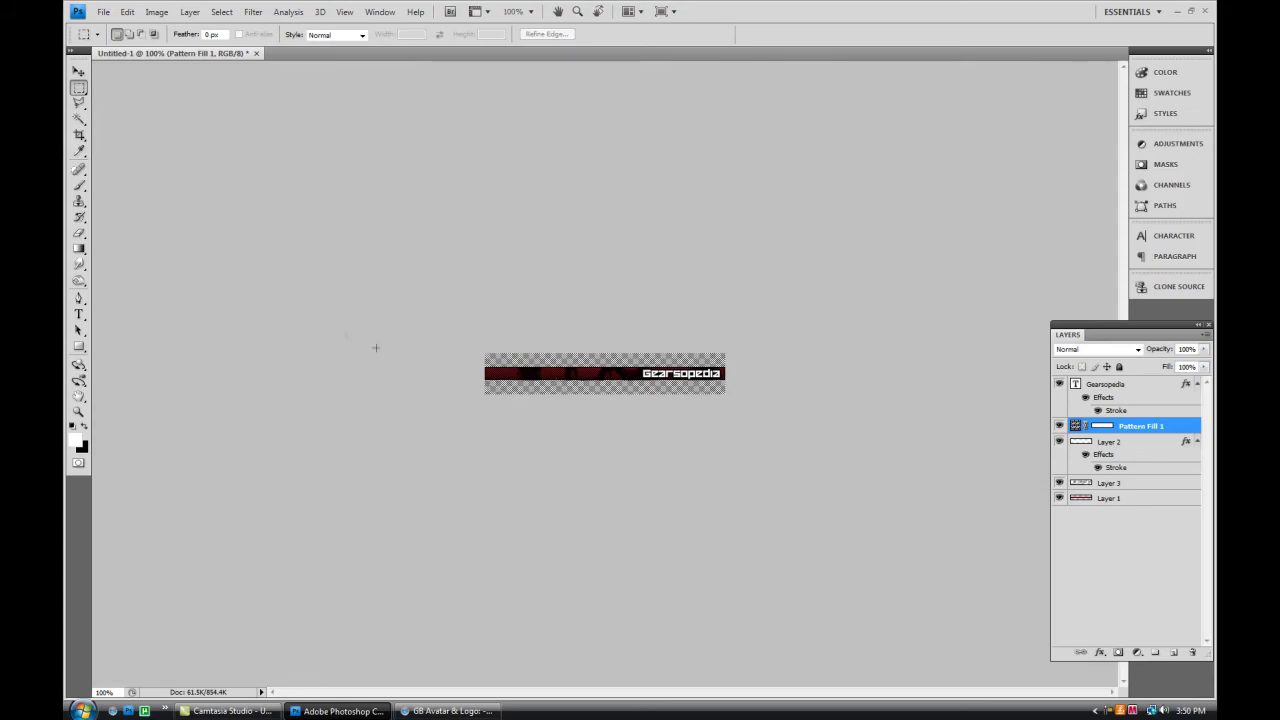
pyautogui.press('Delete')
pyautogui.click(614, 268)
pyautogui.click(221, 12)
pyautogui.click(241, 66)
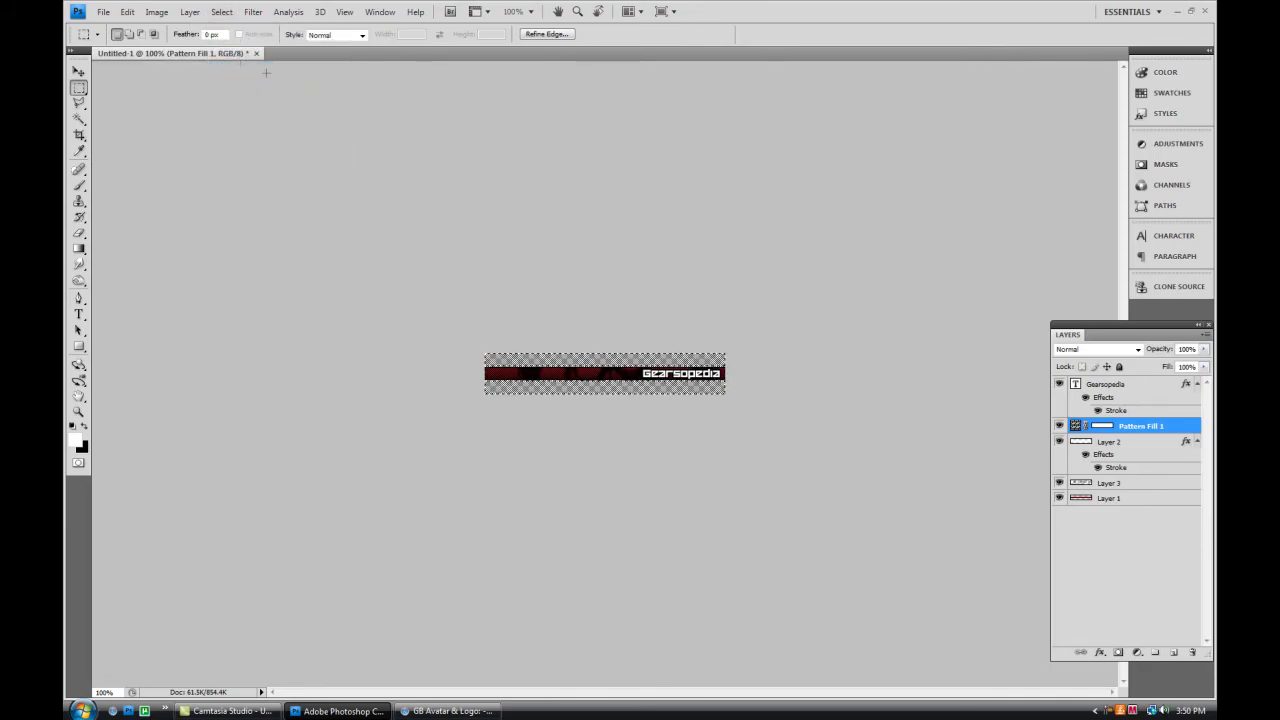
pyautogui.press('Delete')
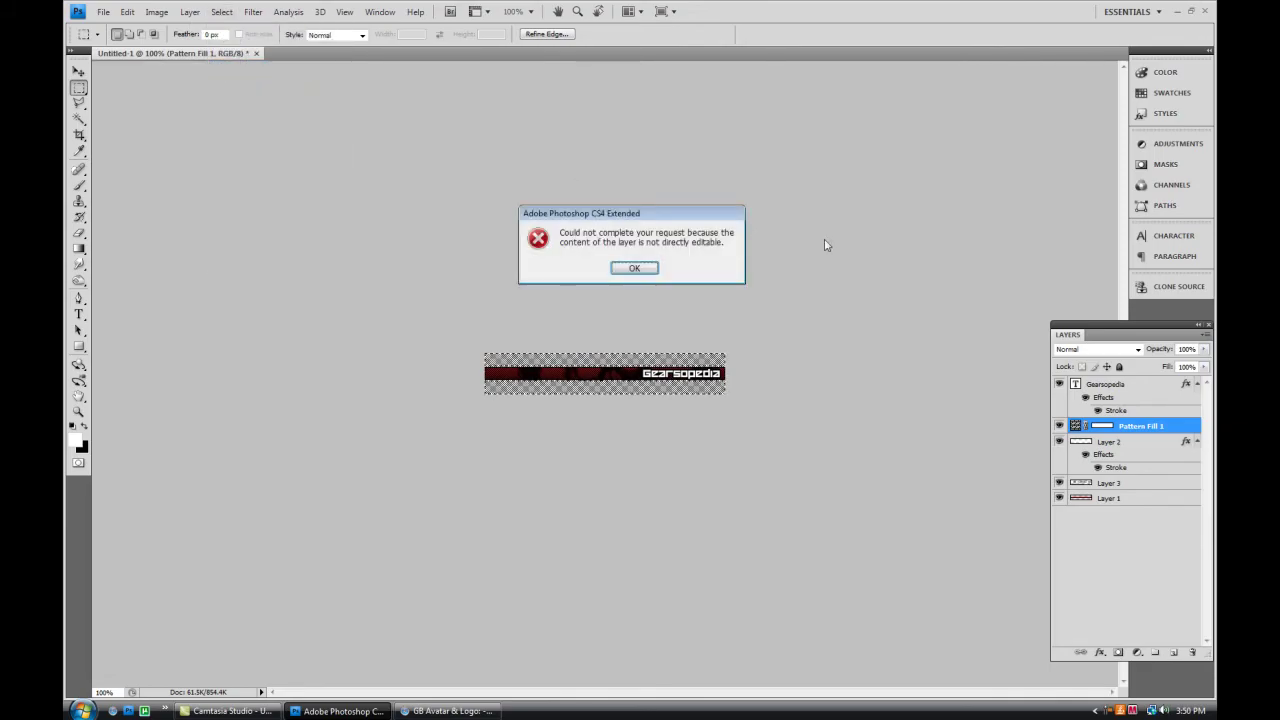
pyautogui.click(636, 270)
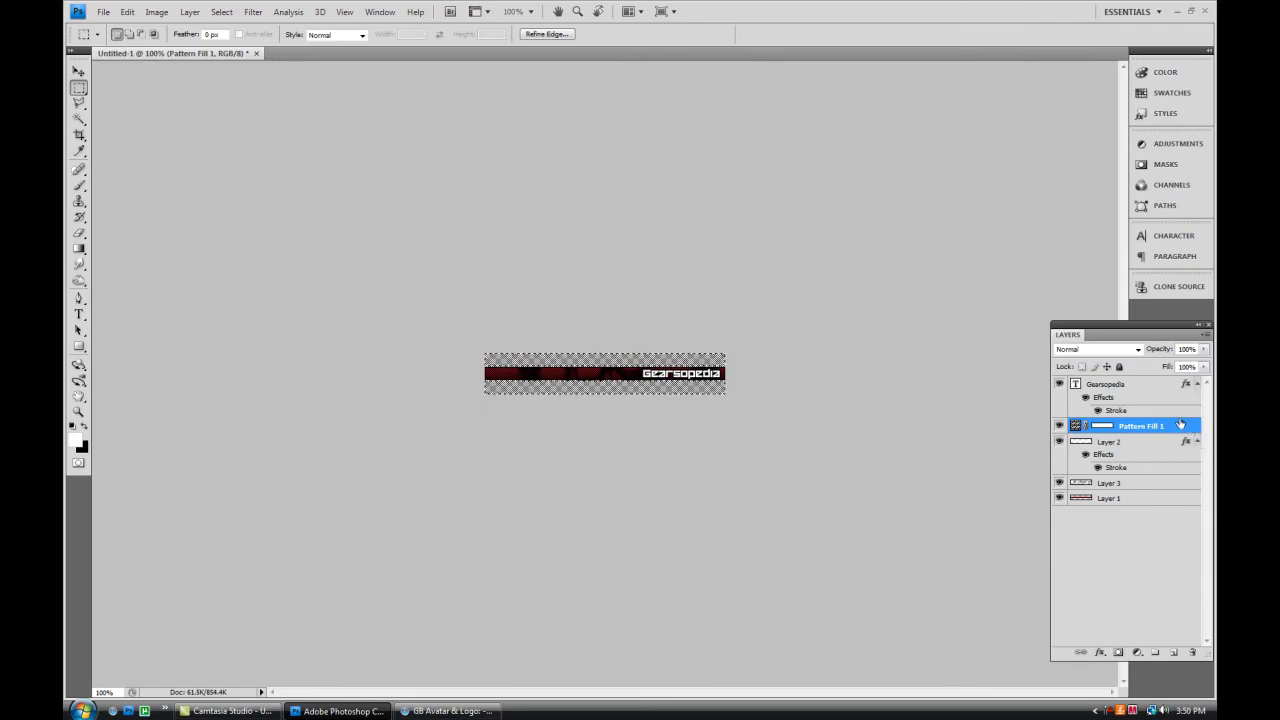
# Step: Rasterize the Pattern Fill 1 layer and cut its pattern from the selected area outside the bar
pyautogui.rightClick(1187, 428)
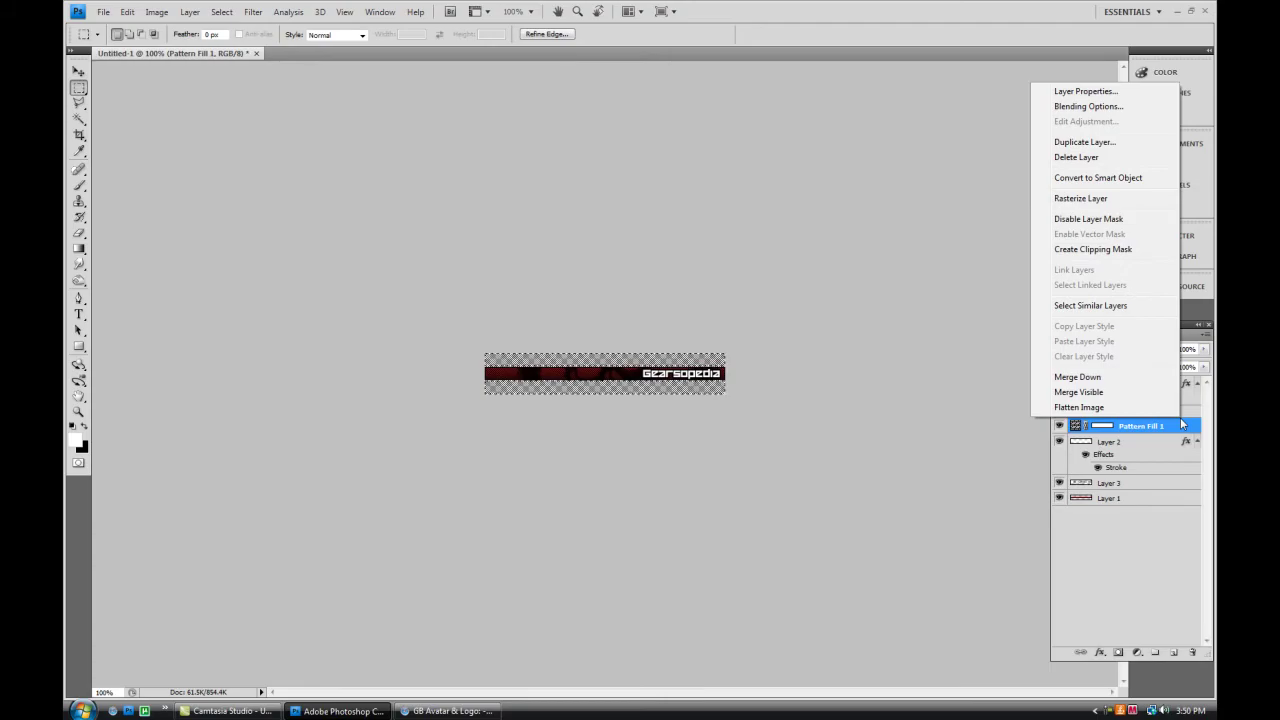
pyautogui.click(1115, 202)
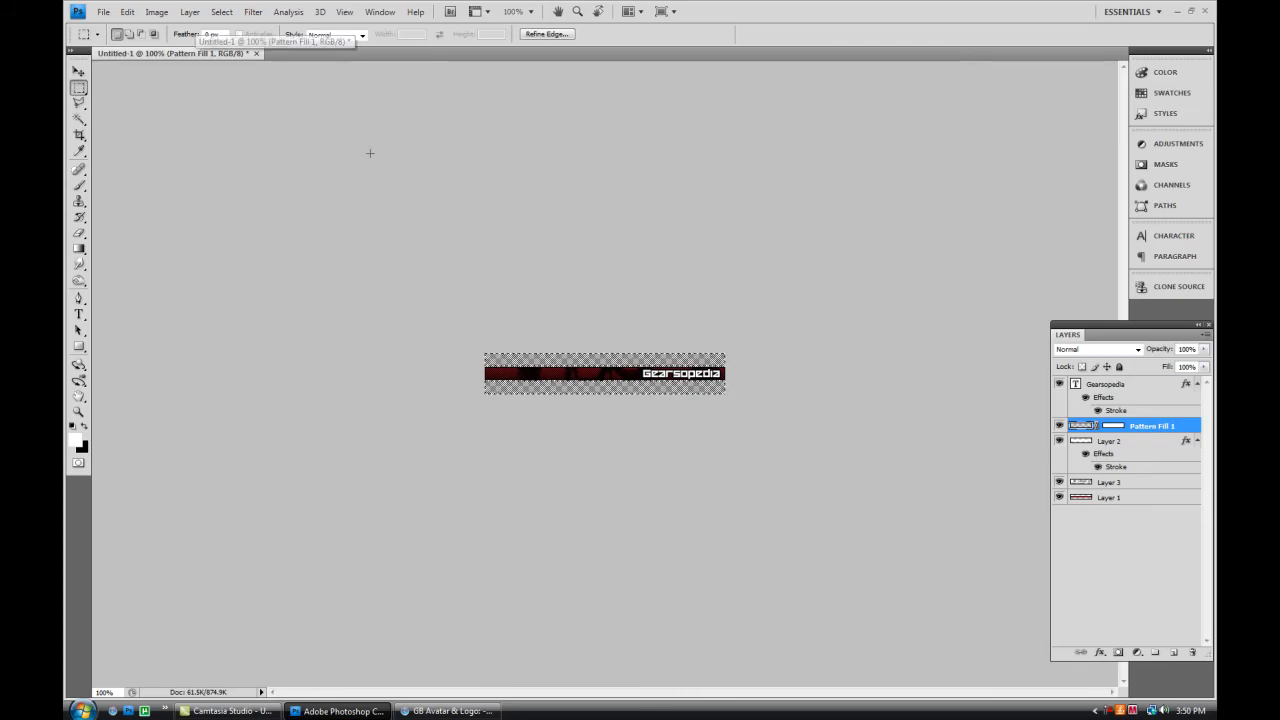
pyautogui.press('Delete')
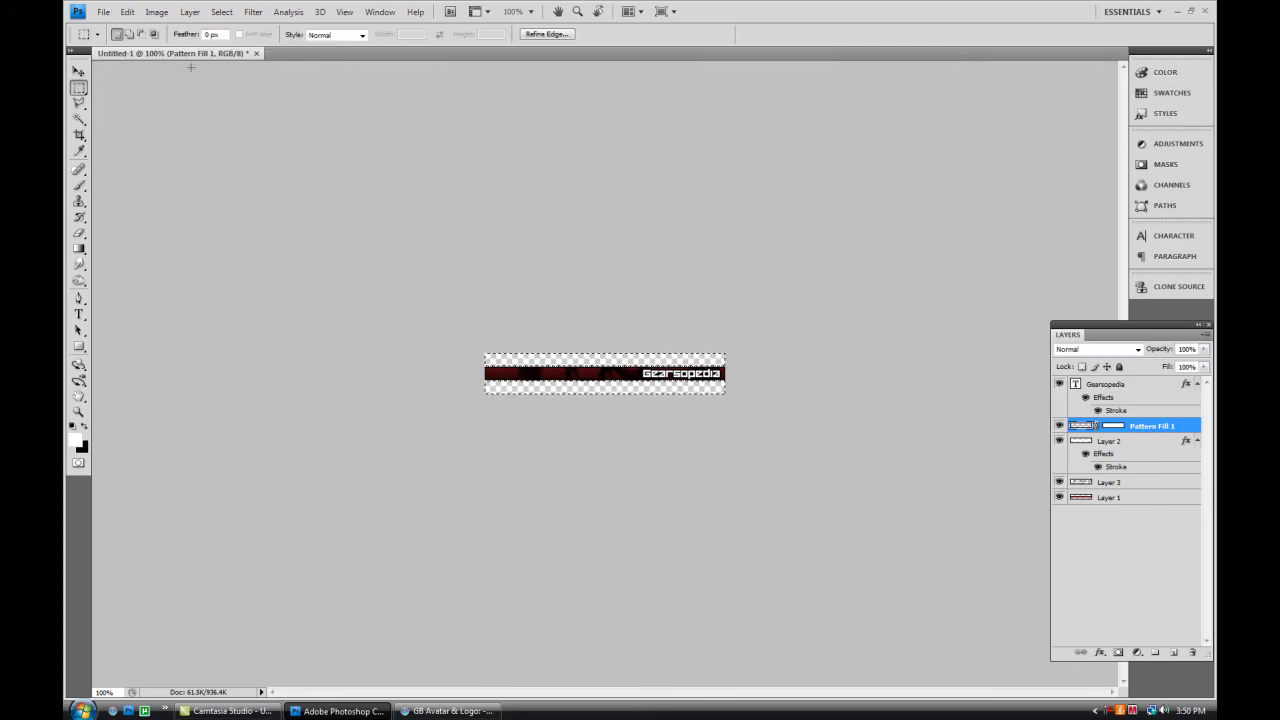
pyautogui.click(127, 11)
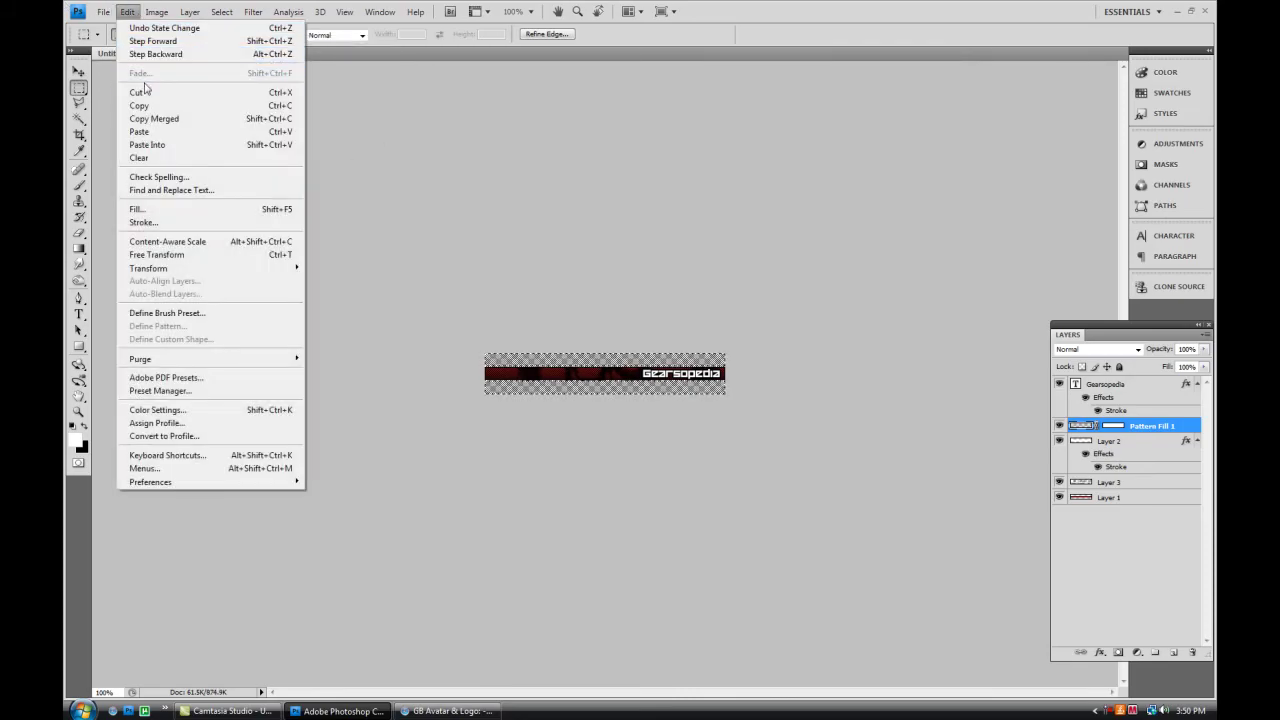
pyautogui.click(144, 90)
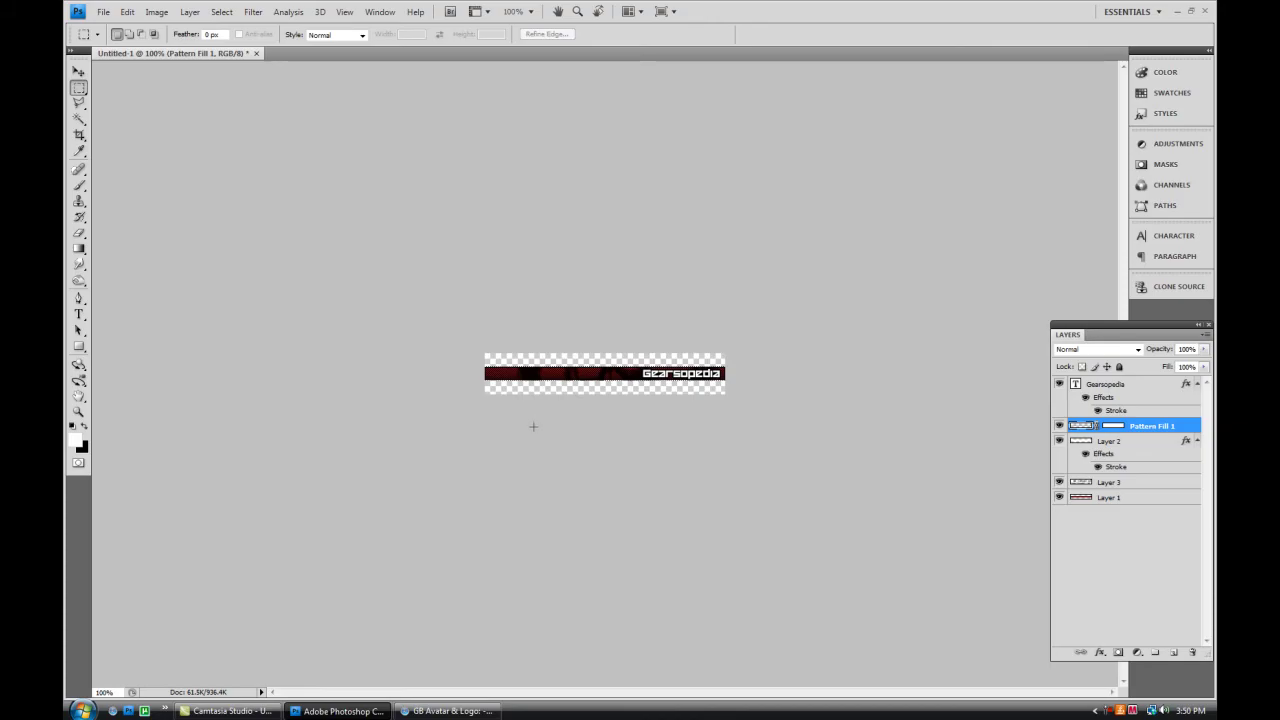
# Step: Add a Drop Shadow layer style to Layer 1
pyautogui.doubleClick(1165, 500)
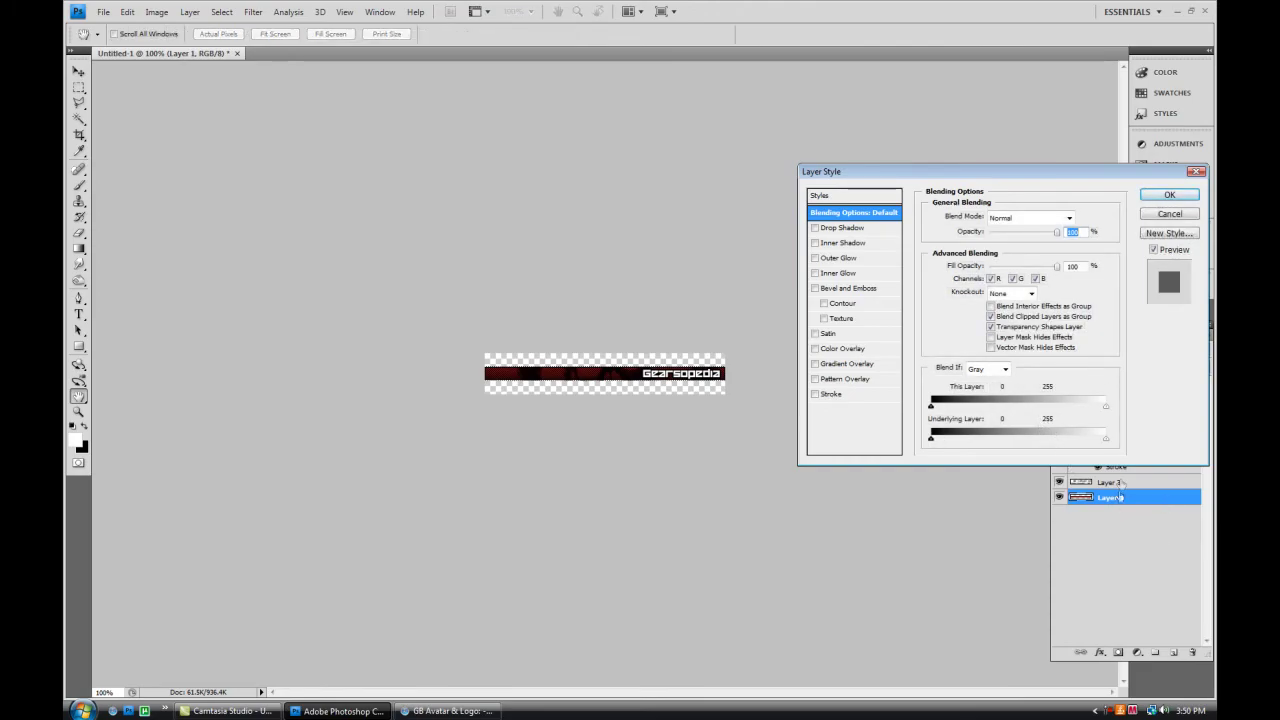
pyautogui.click(816, 229)
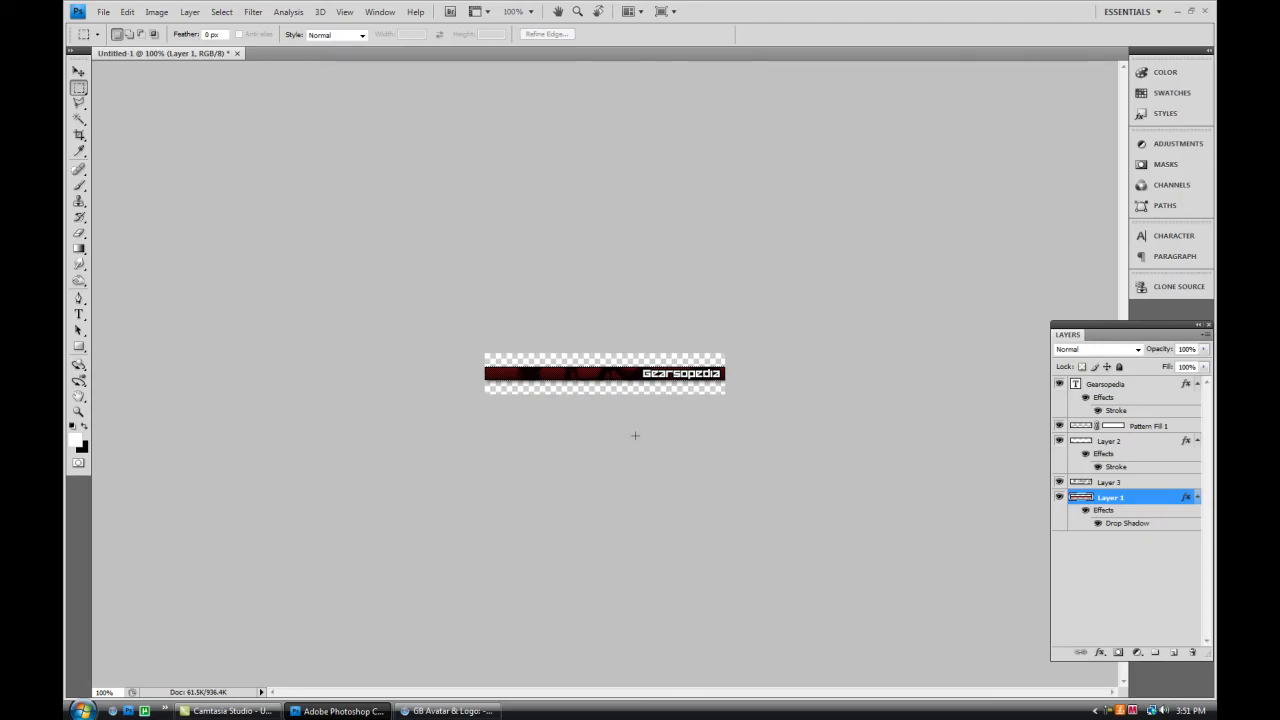
# Step: Open the image named render from the Renders folder and activate the Magic Wand tool on it
pyautogui.hotkey('ctrl', 'o')
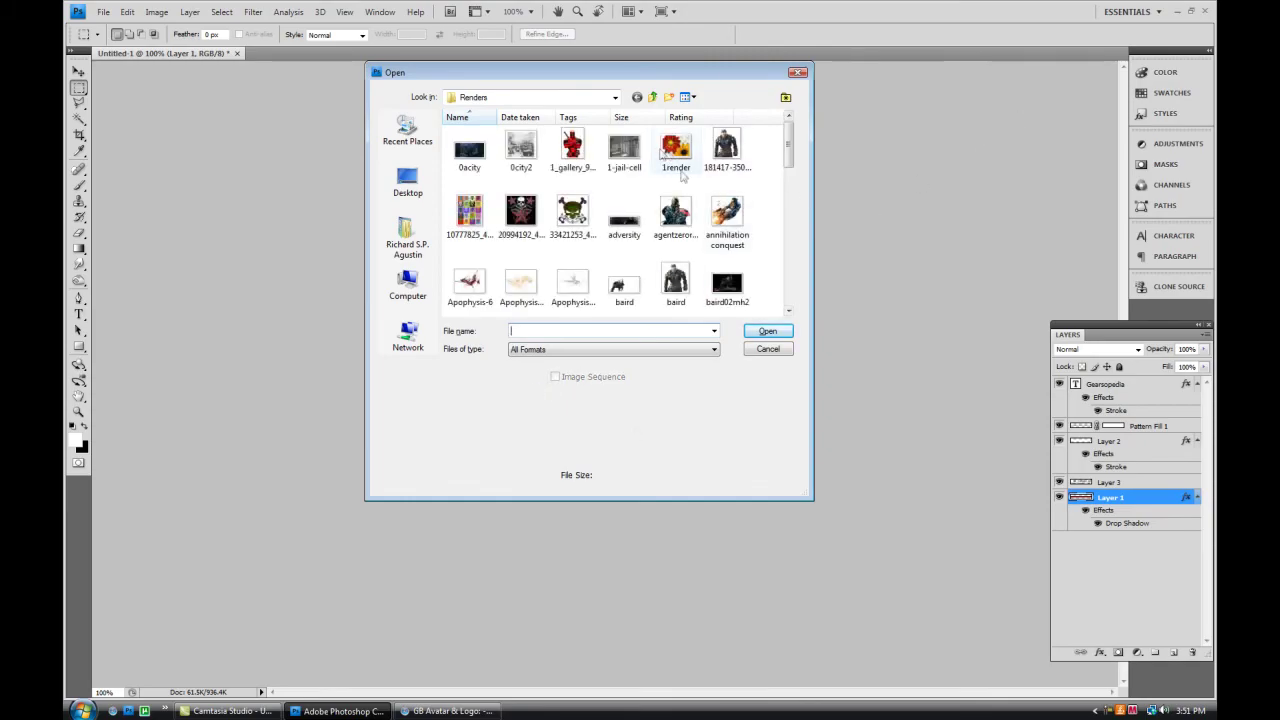
pyautogui.moveTo(790, 155); pyautogui.dragTo(792, 254)
pyautogui.click(574, 236)
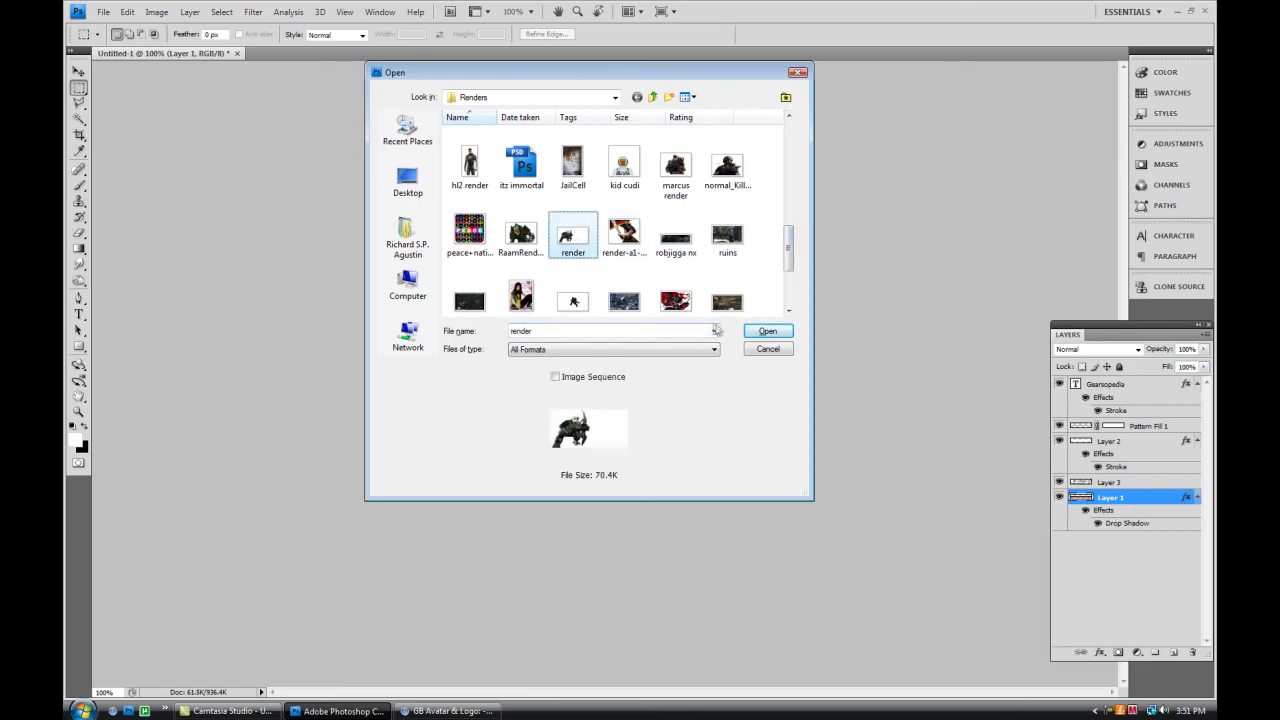
pyautogui.click(767, 333)
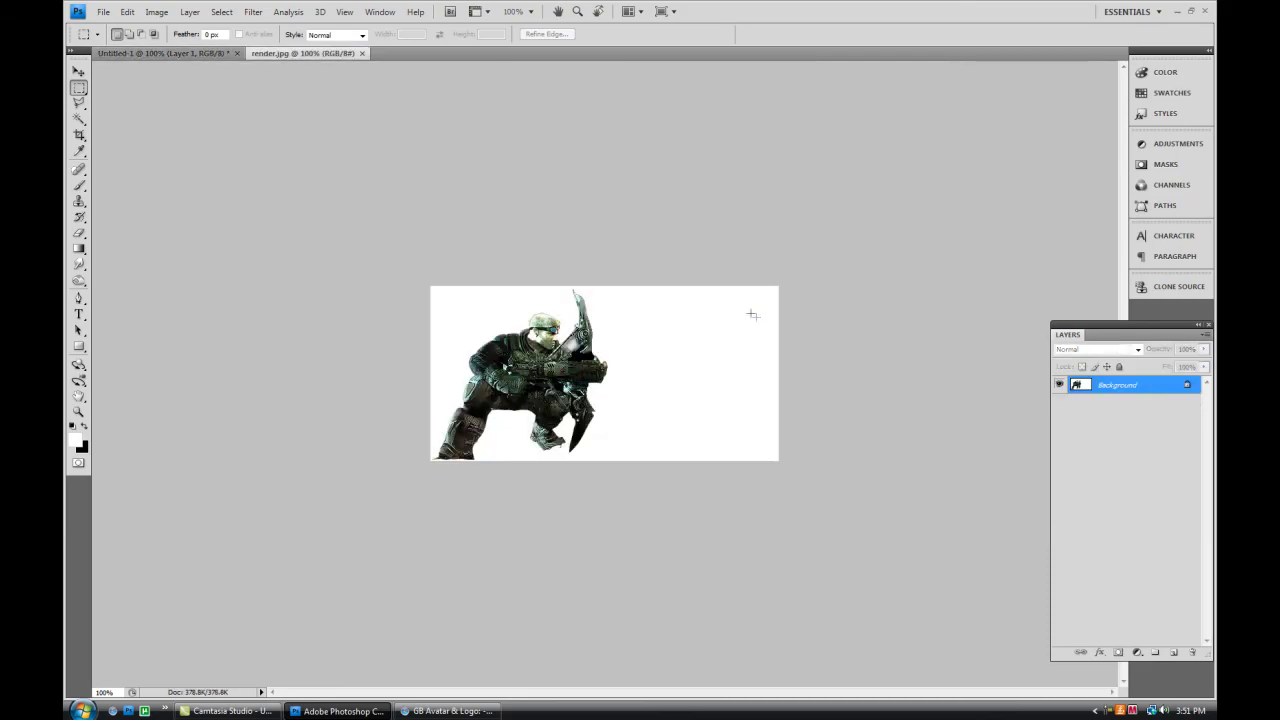
pyautogui.click(79, 118)
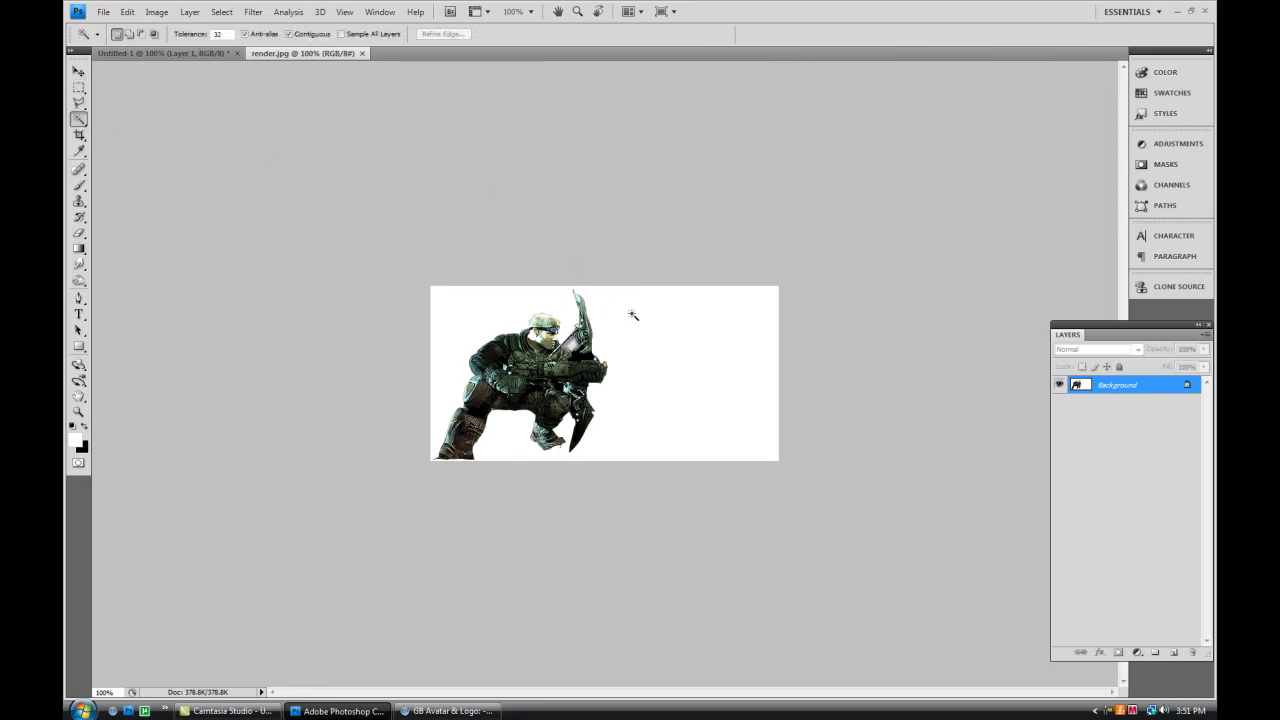